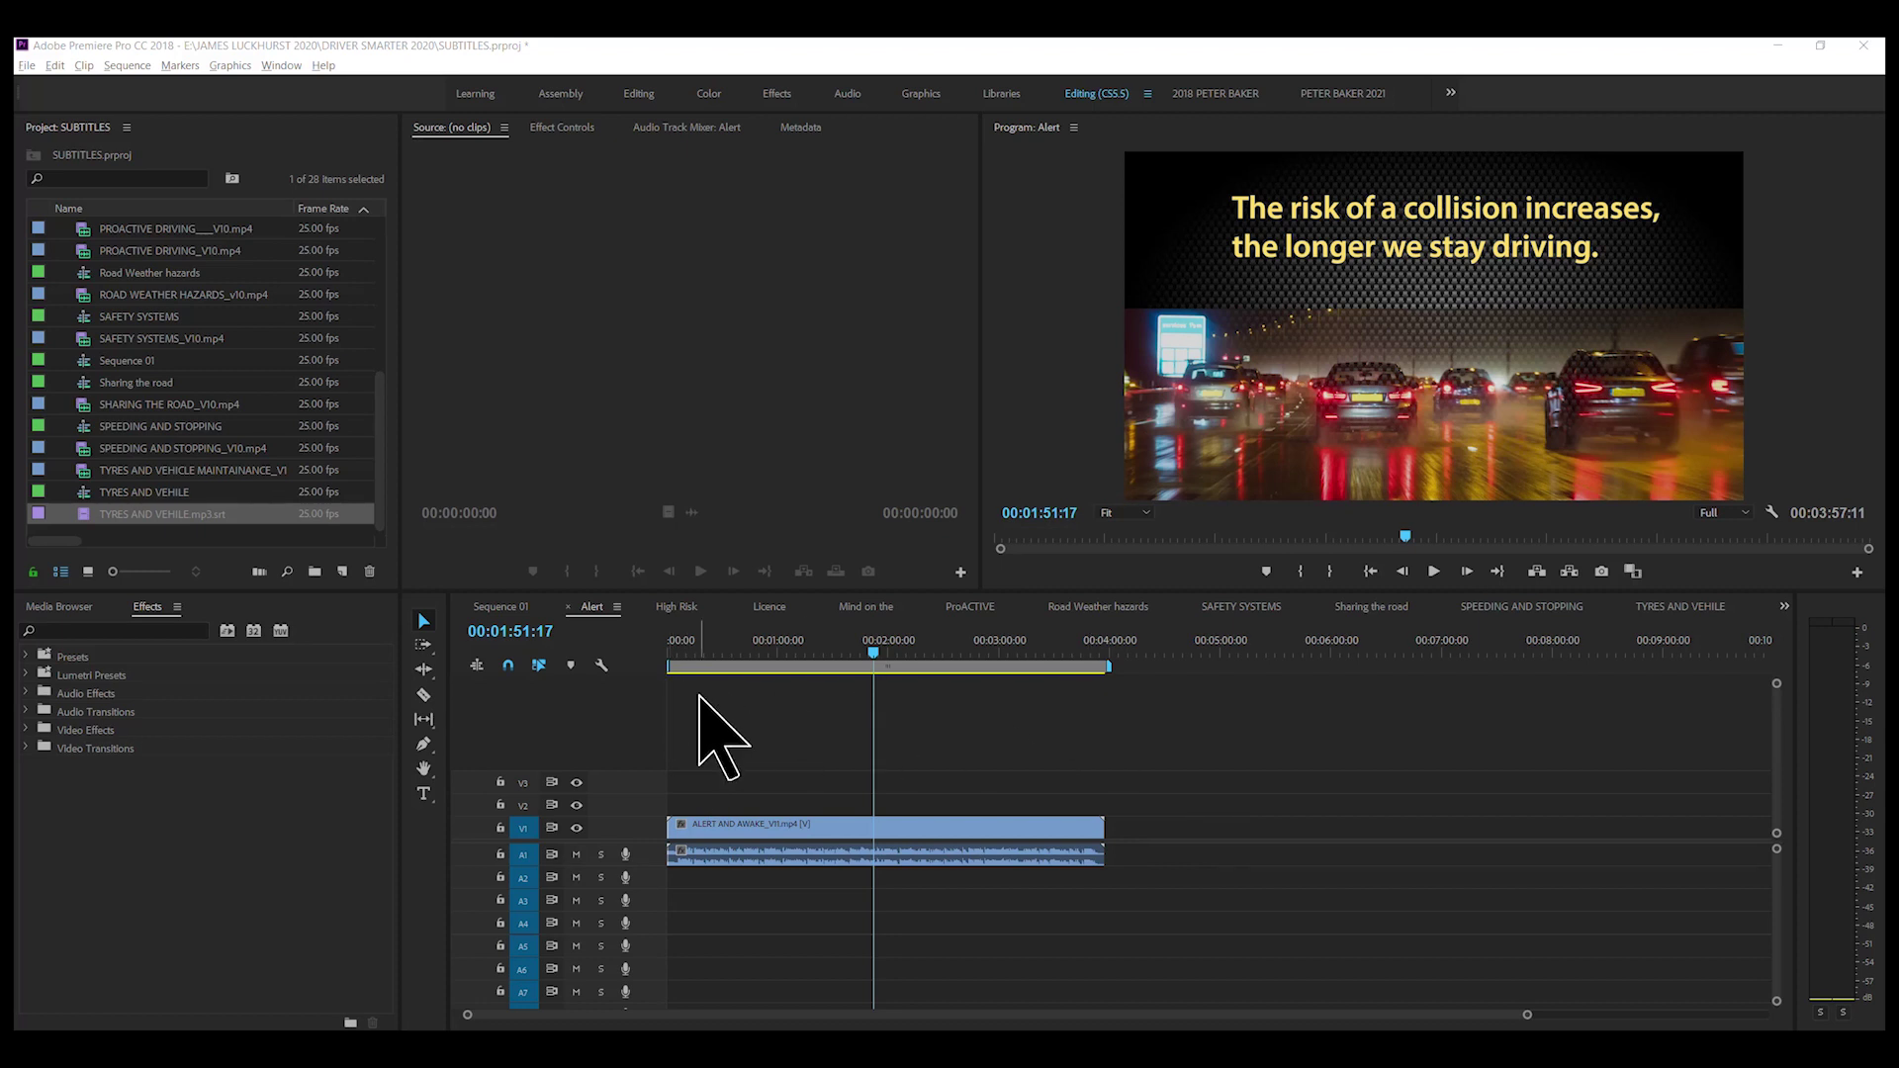
# Step: Export only the Alert sequence's audio as an MP3 file named Alert_1.mp3
pyautogui.hotkey('ctrl', 'm')
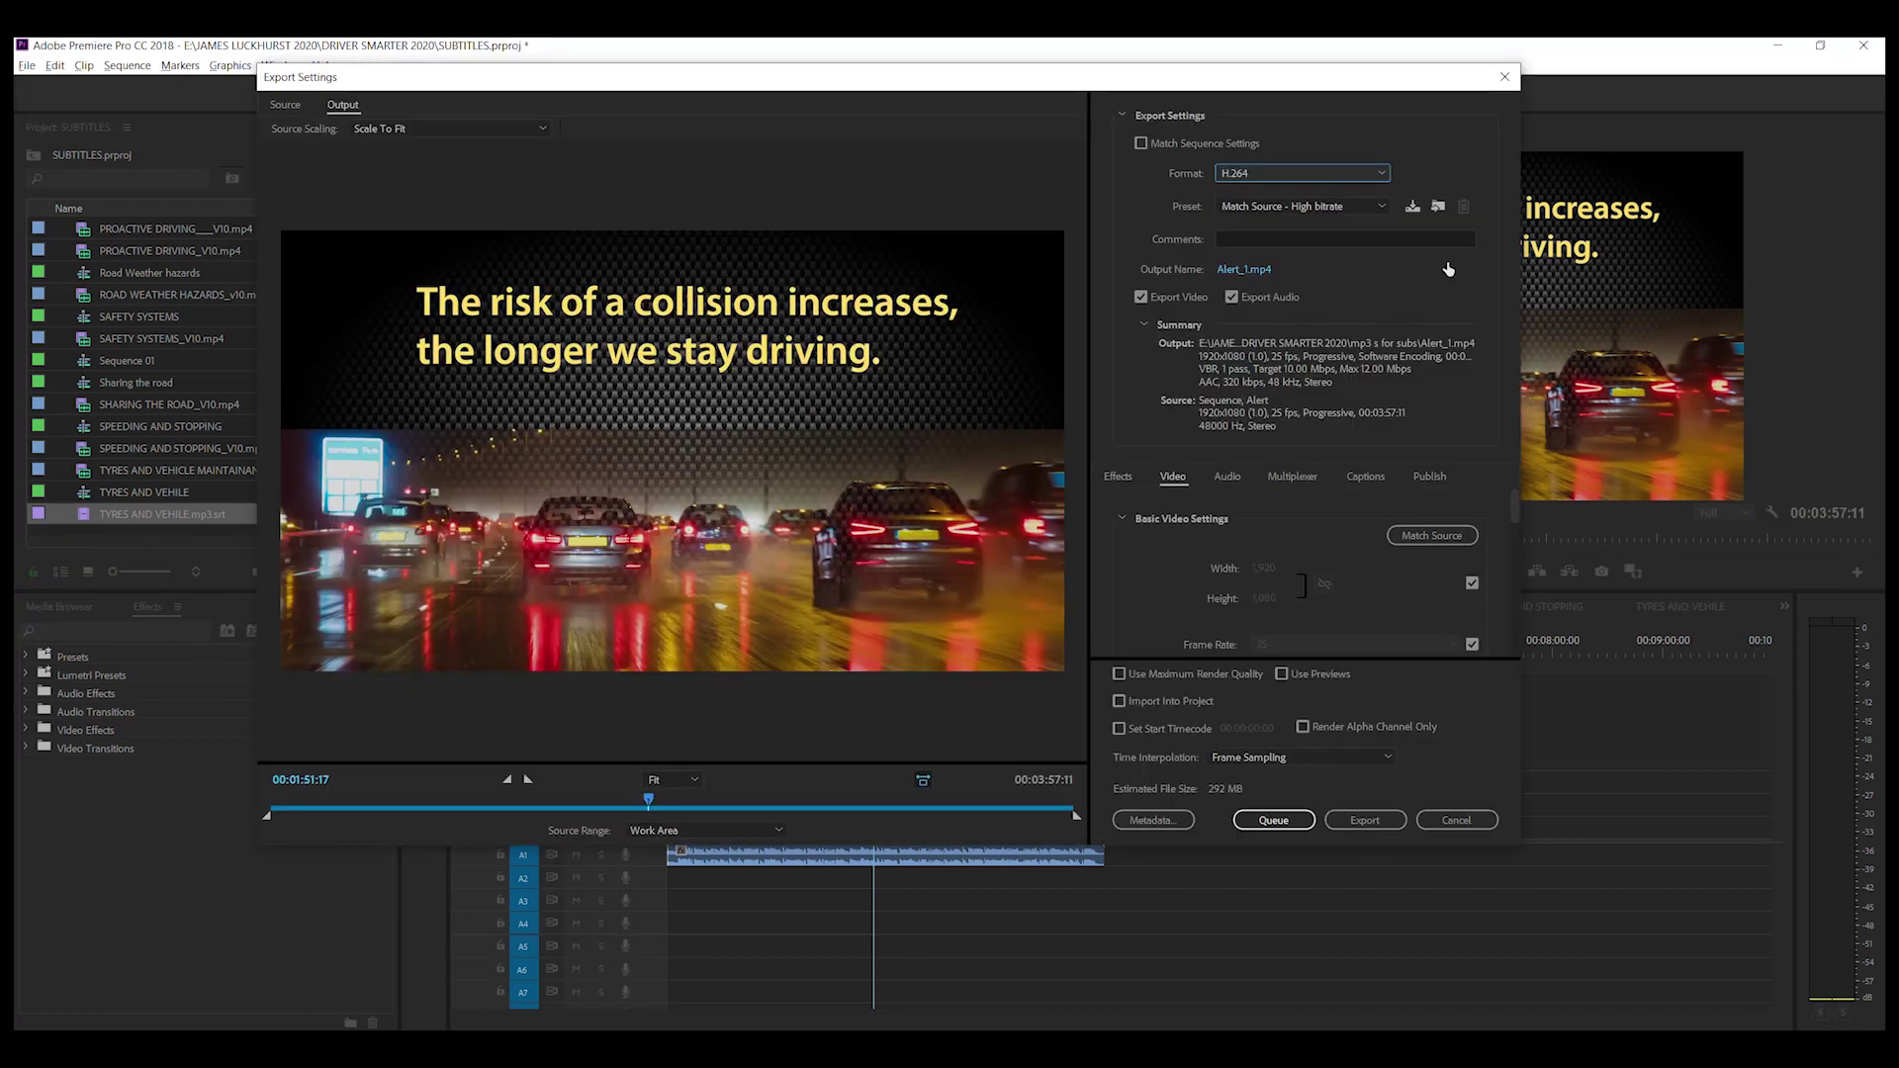
pyautogui.click(1379, 180)
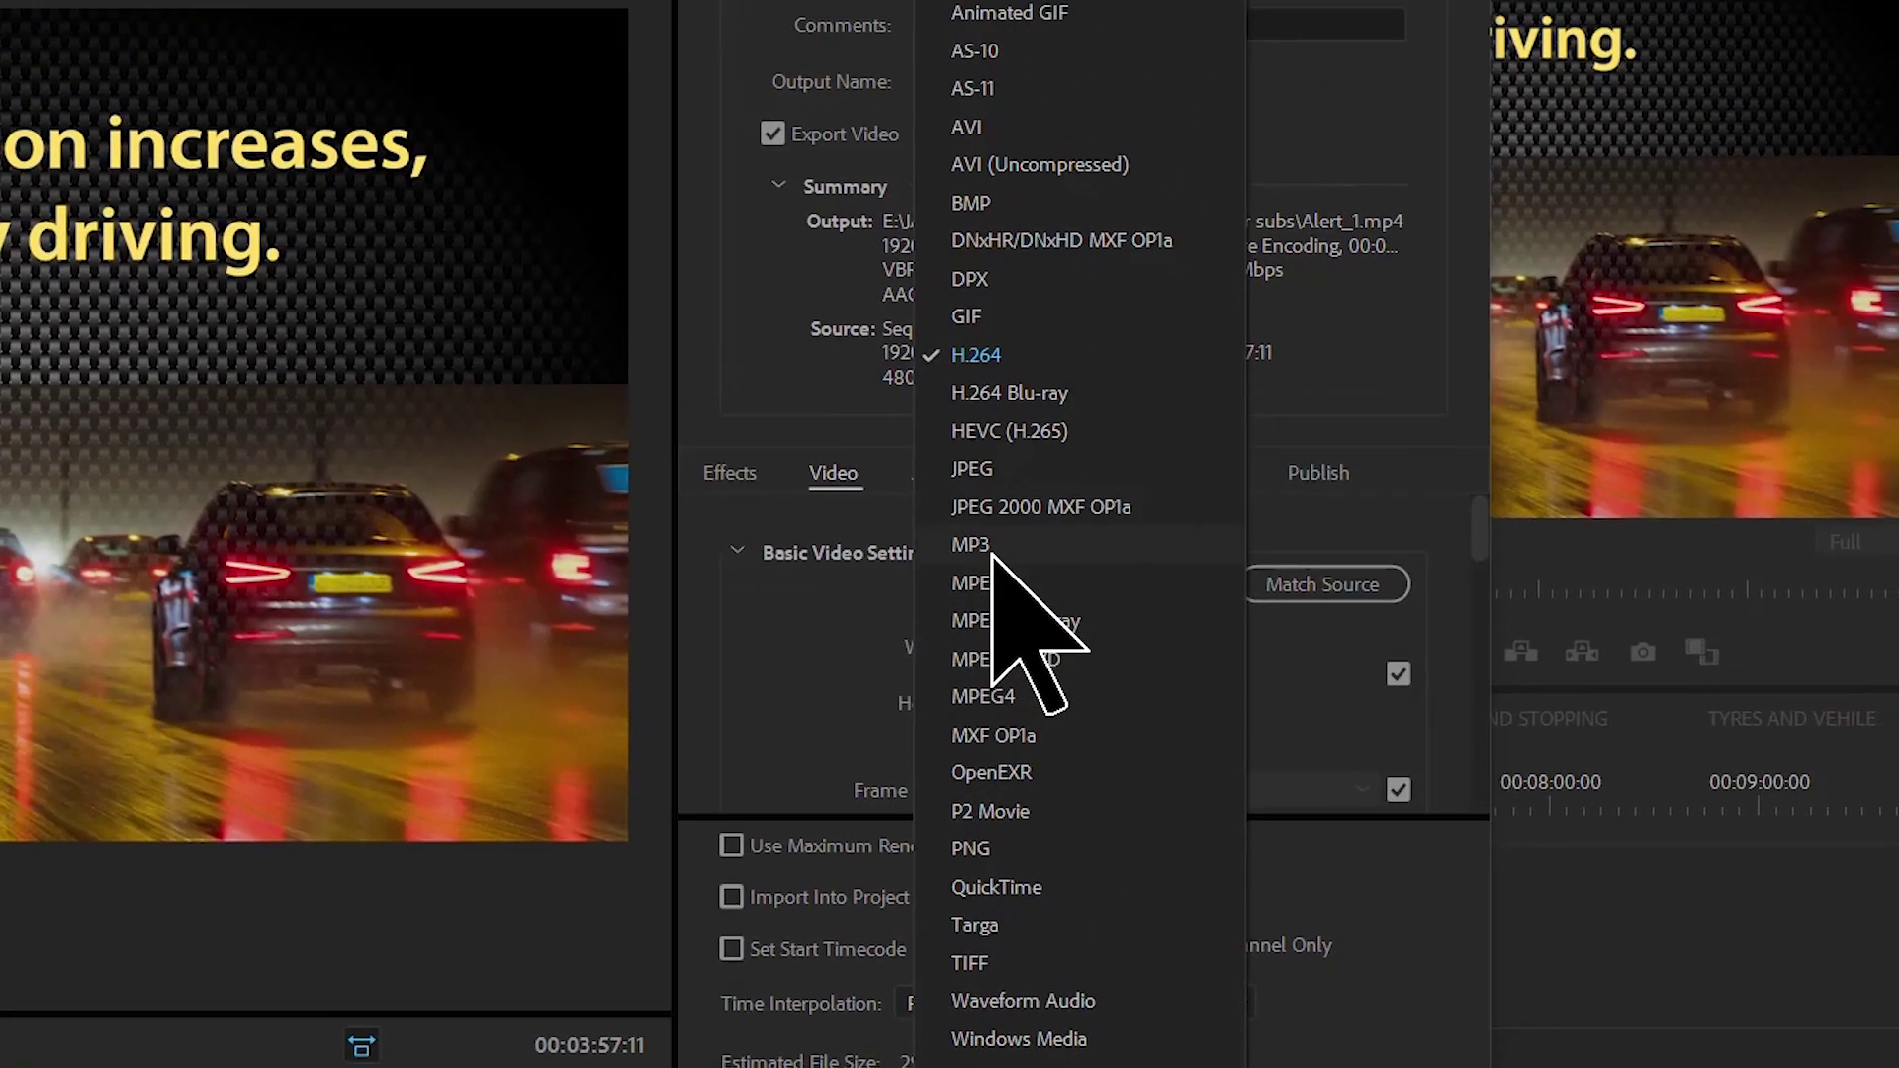
pyautogui.click(992, 552)
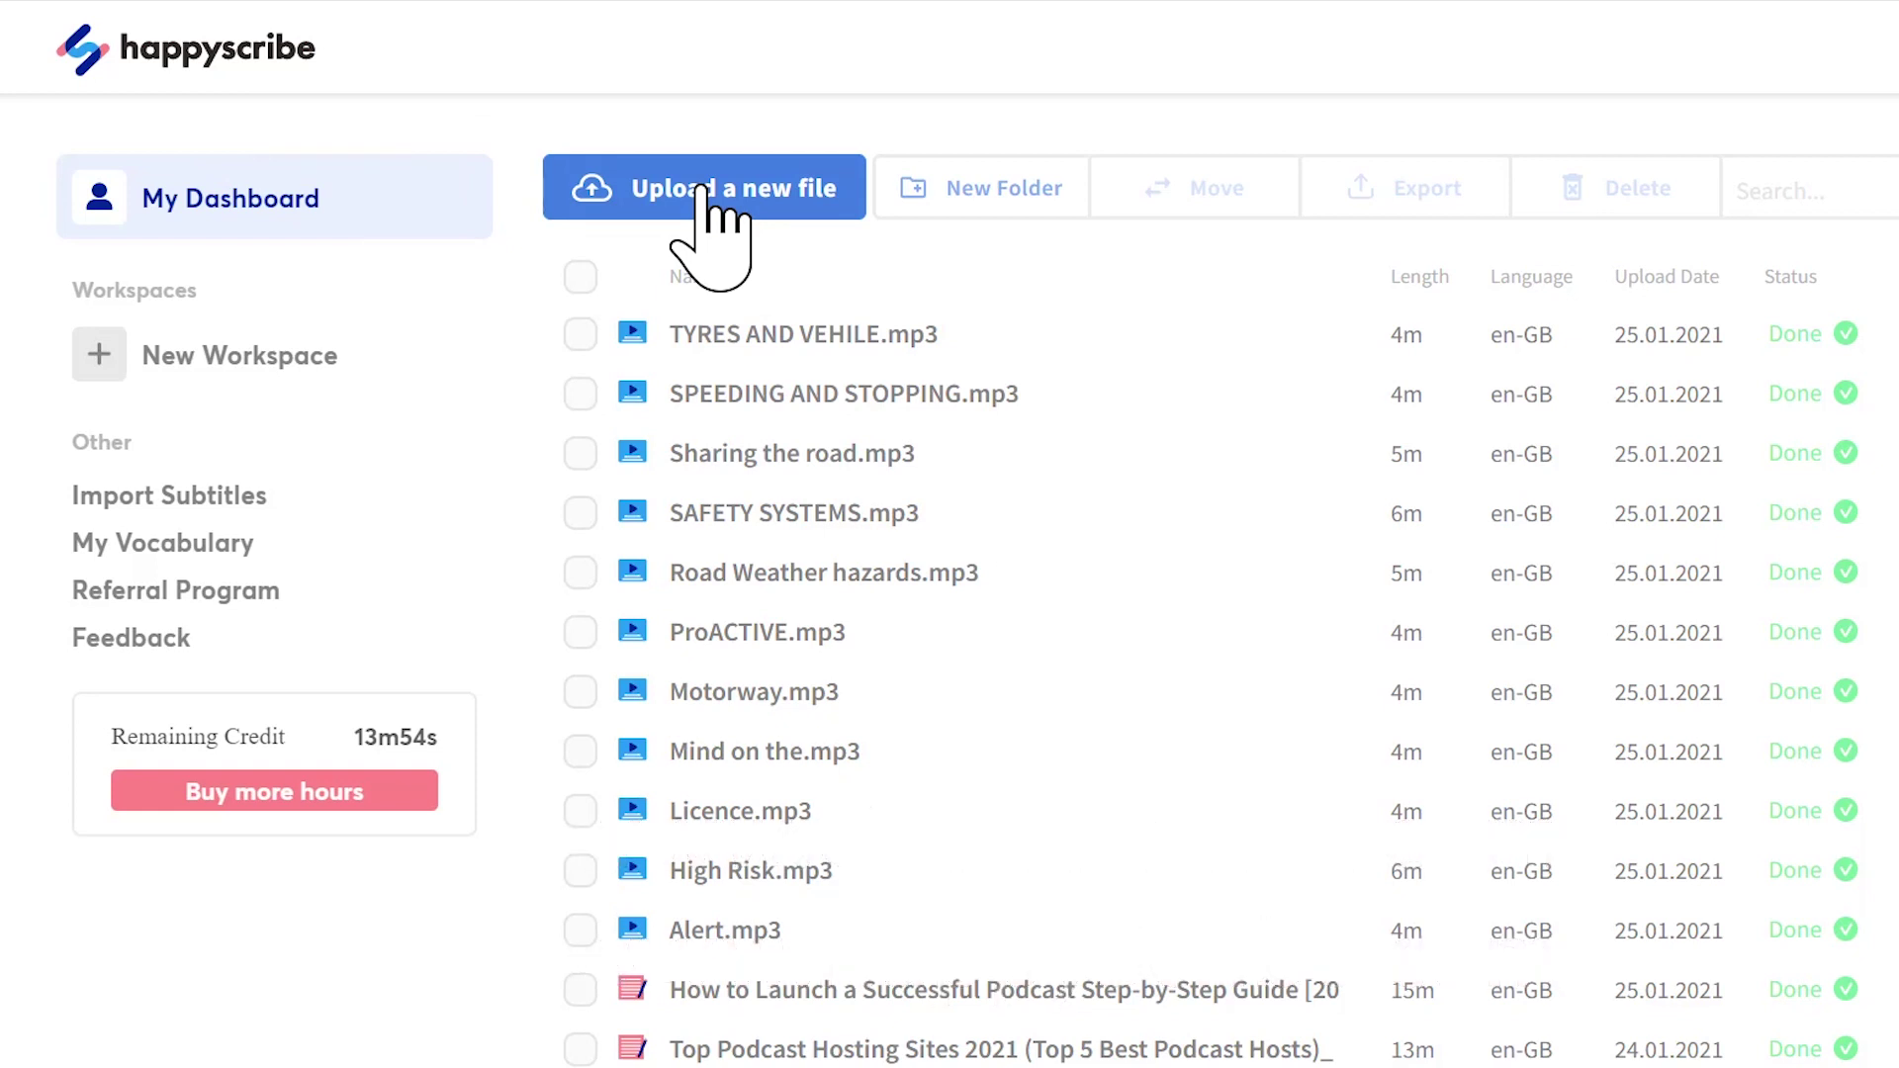
# Step: Submit Alert_1.mp3 to HappyScribe for automatic English (United Kingdom) subtitles
pyautogui.click(705, 190)
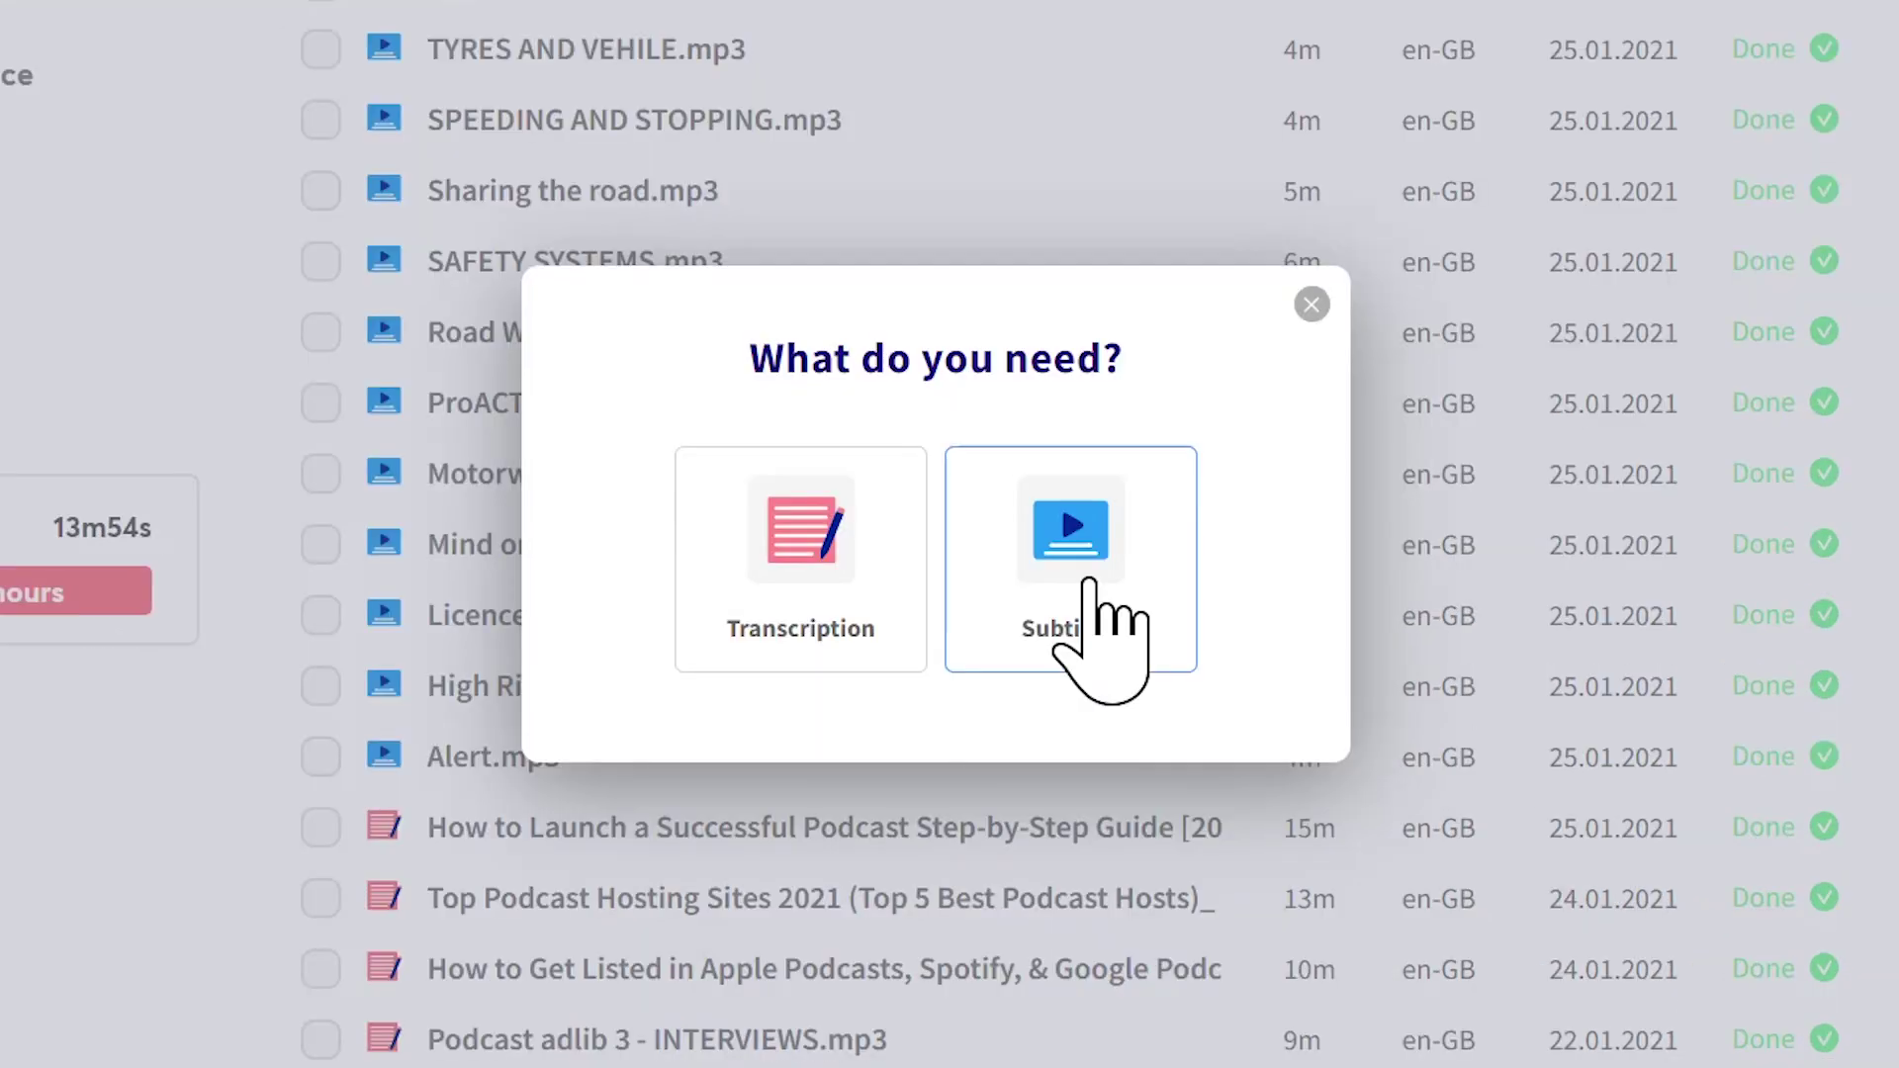
pyautogui.click(1257, 823)
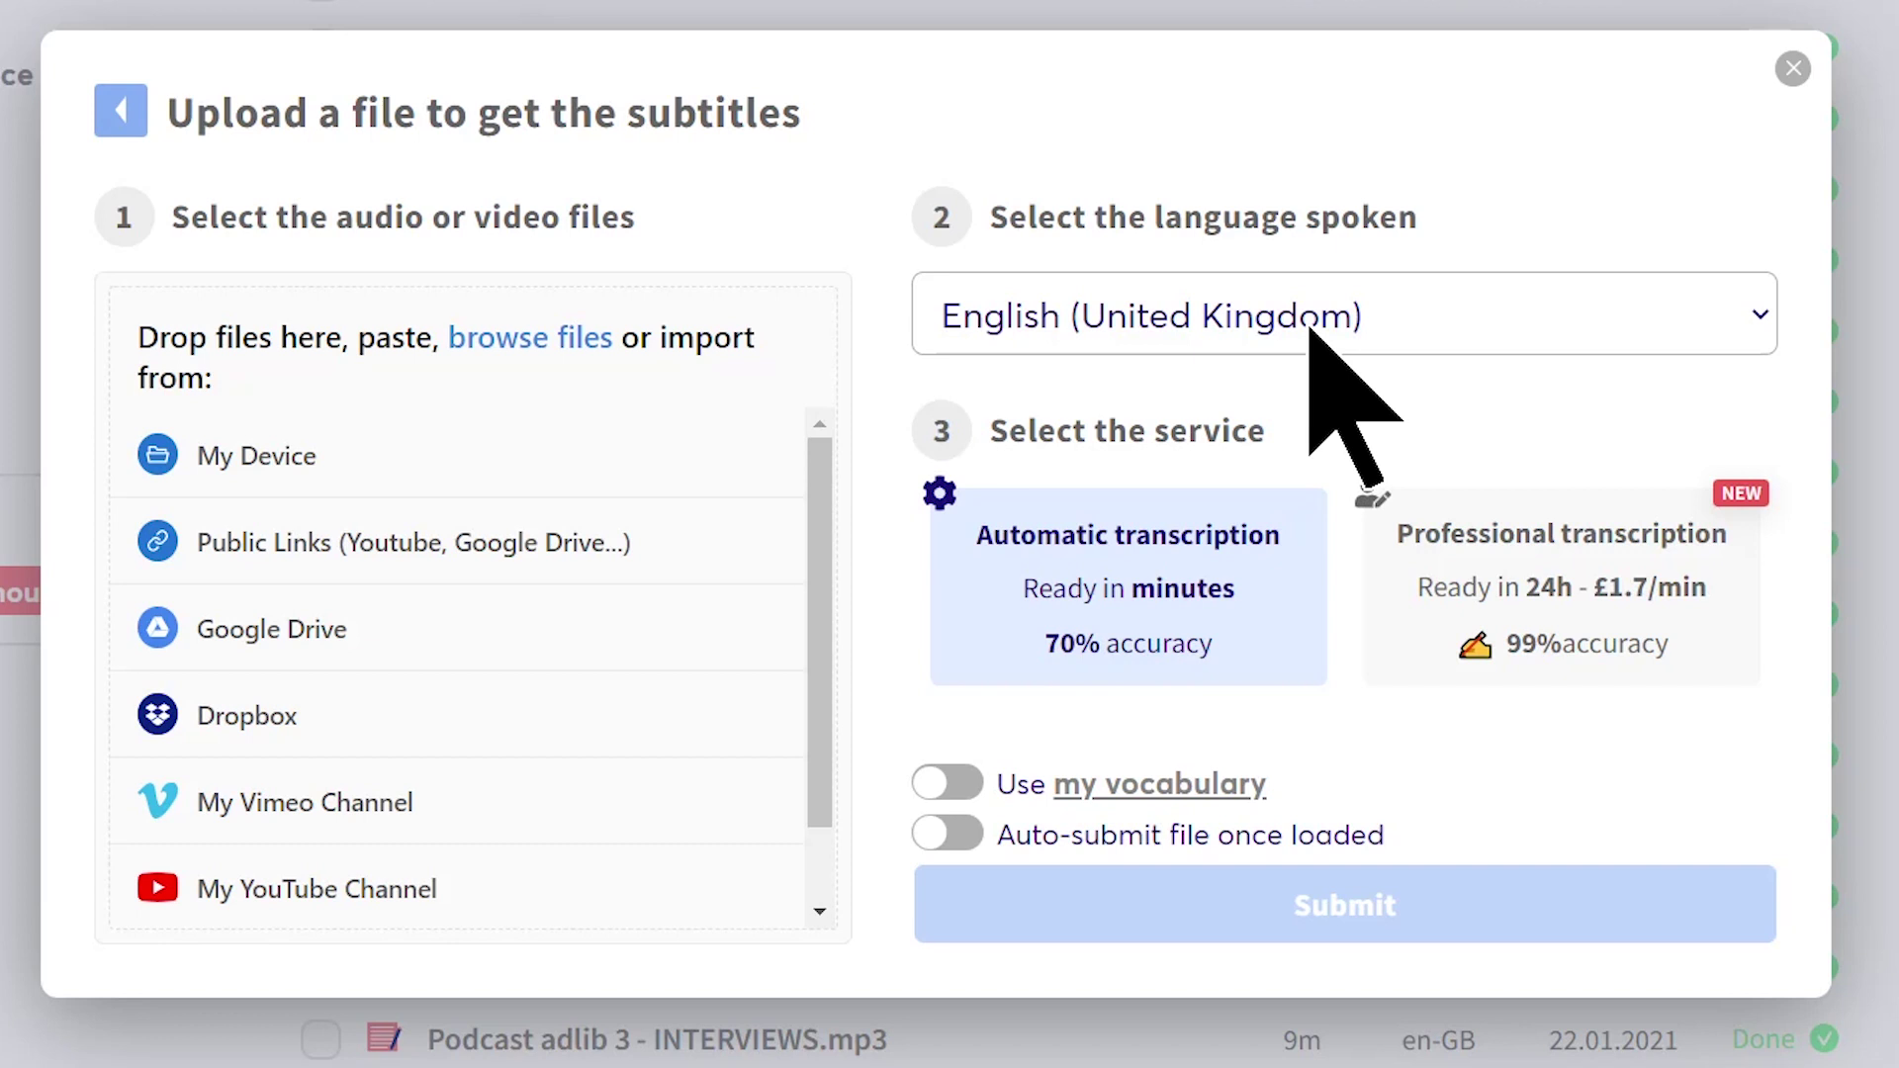
pyautogui.click(502, 339)
pyautogui.doubleClick(530, 374)
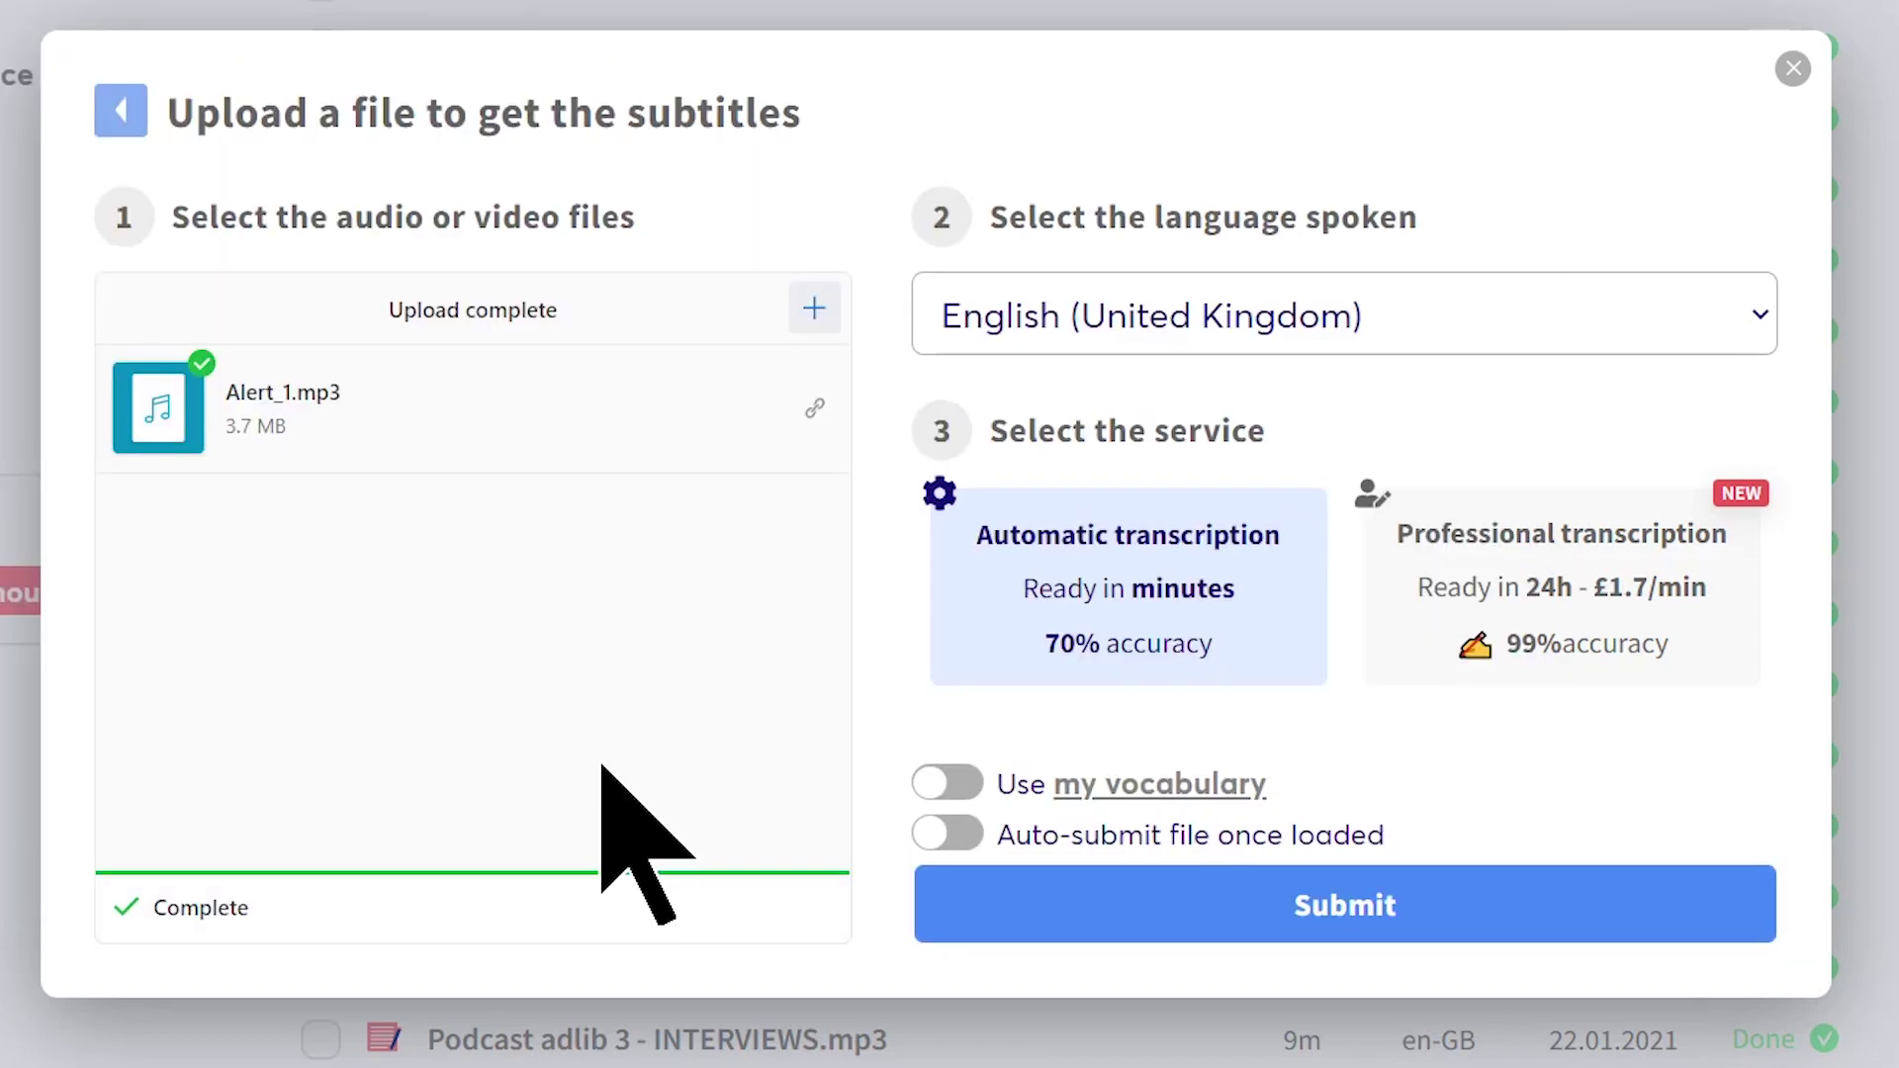
pyautogui.click(1345, 925)
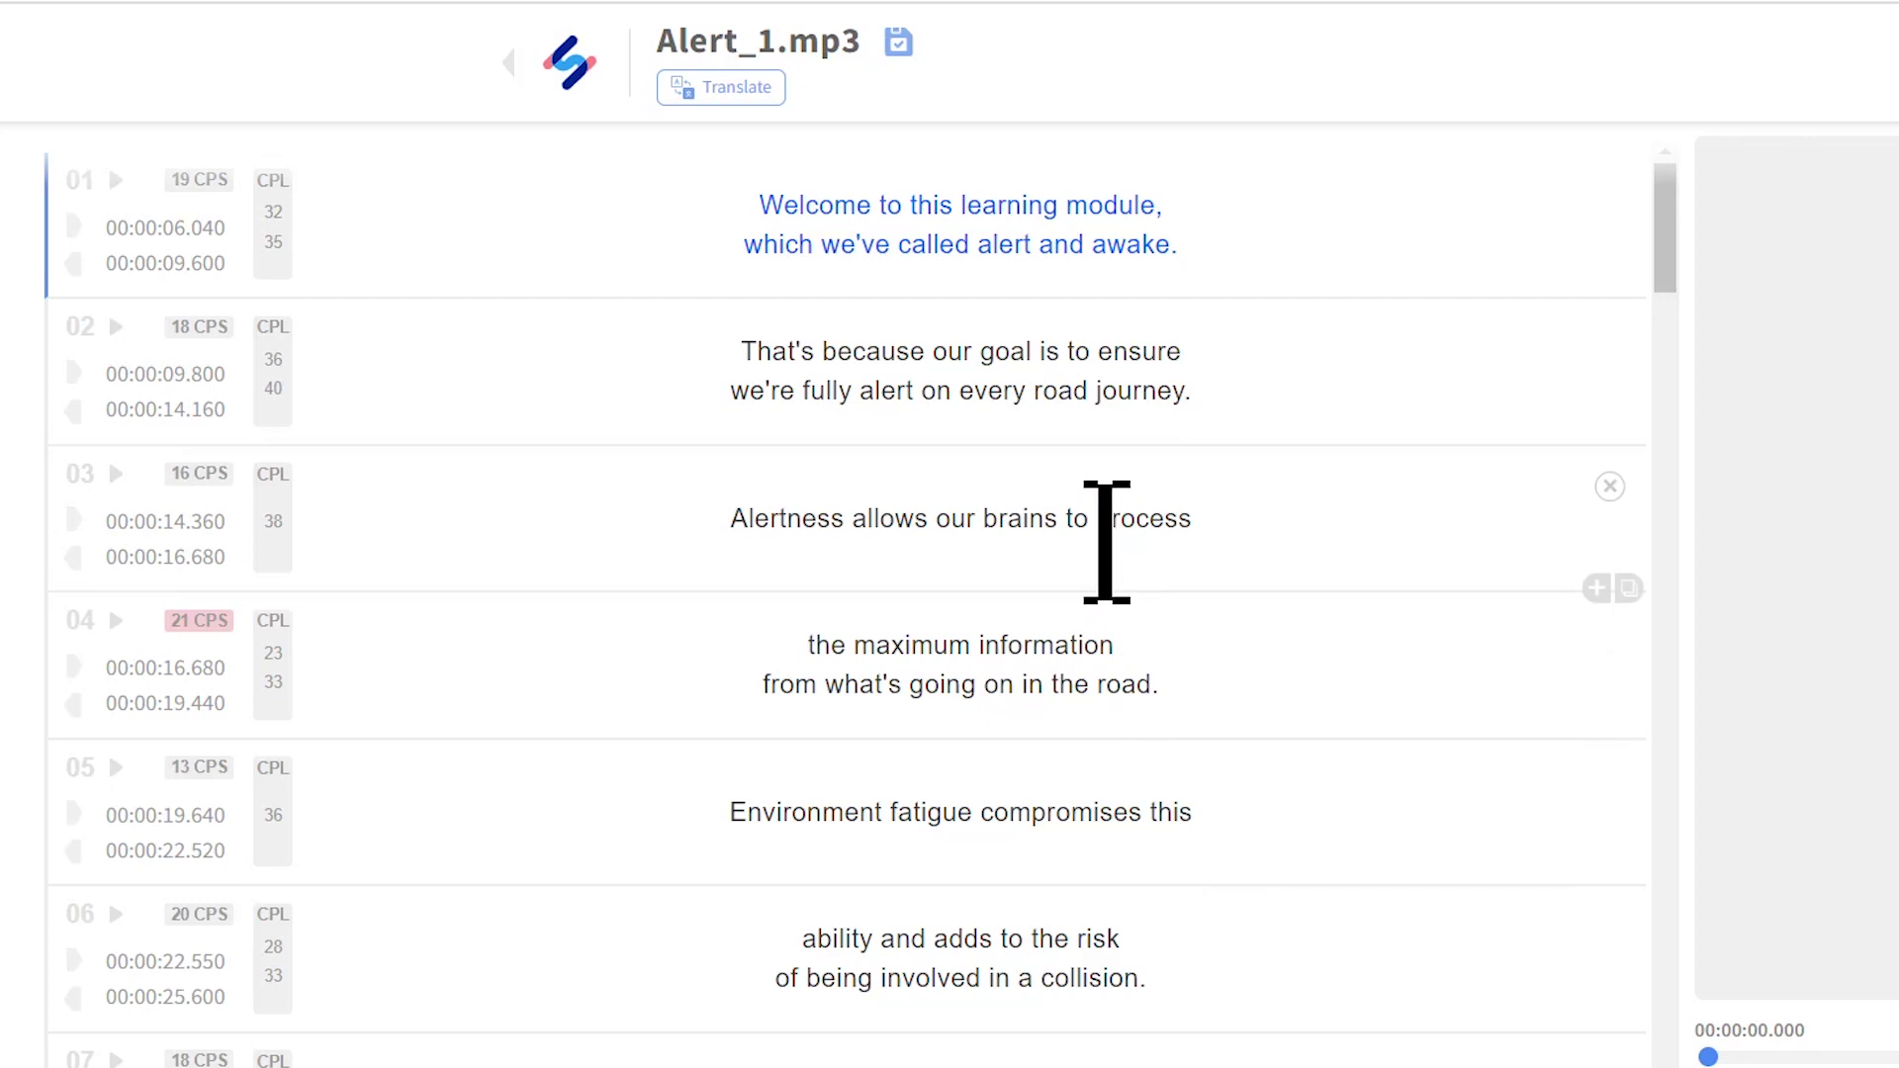
# Step: Scroll through the generated Alert_1.mp3 subtitle lines to review them
pyautogui.scroll(-2, 1138, 356)
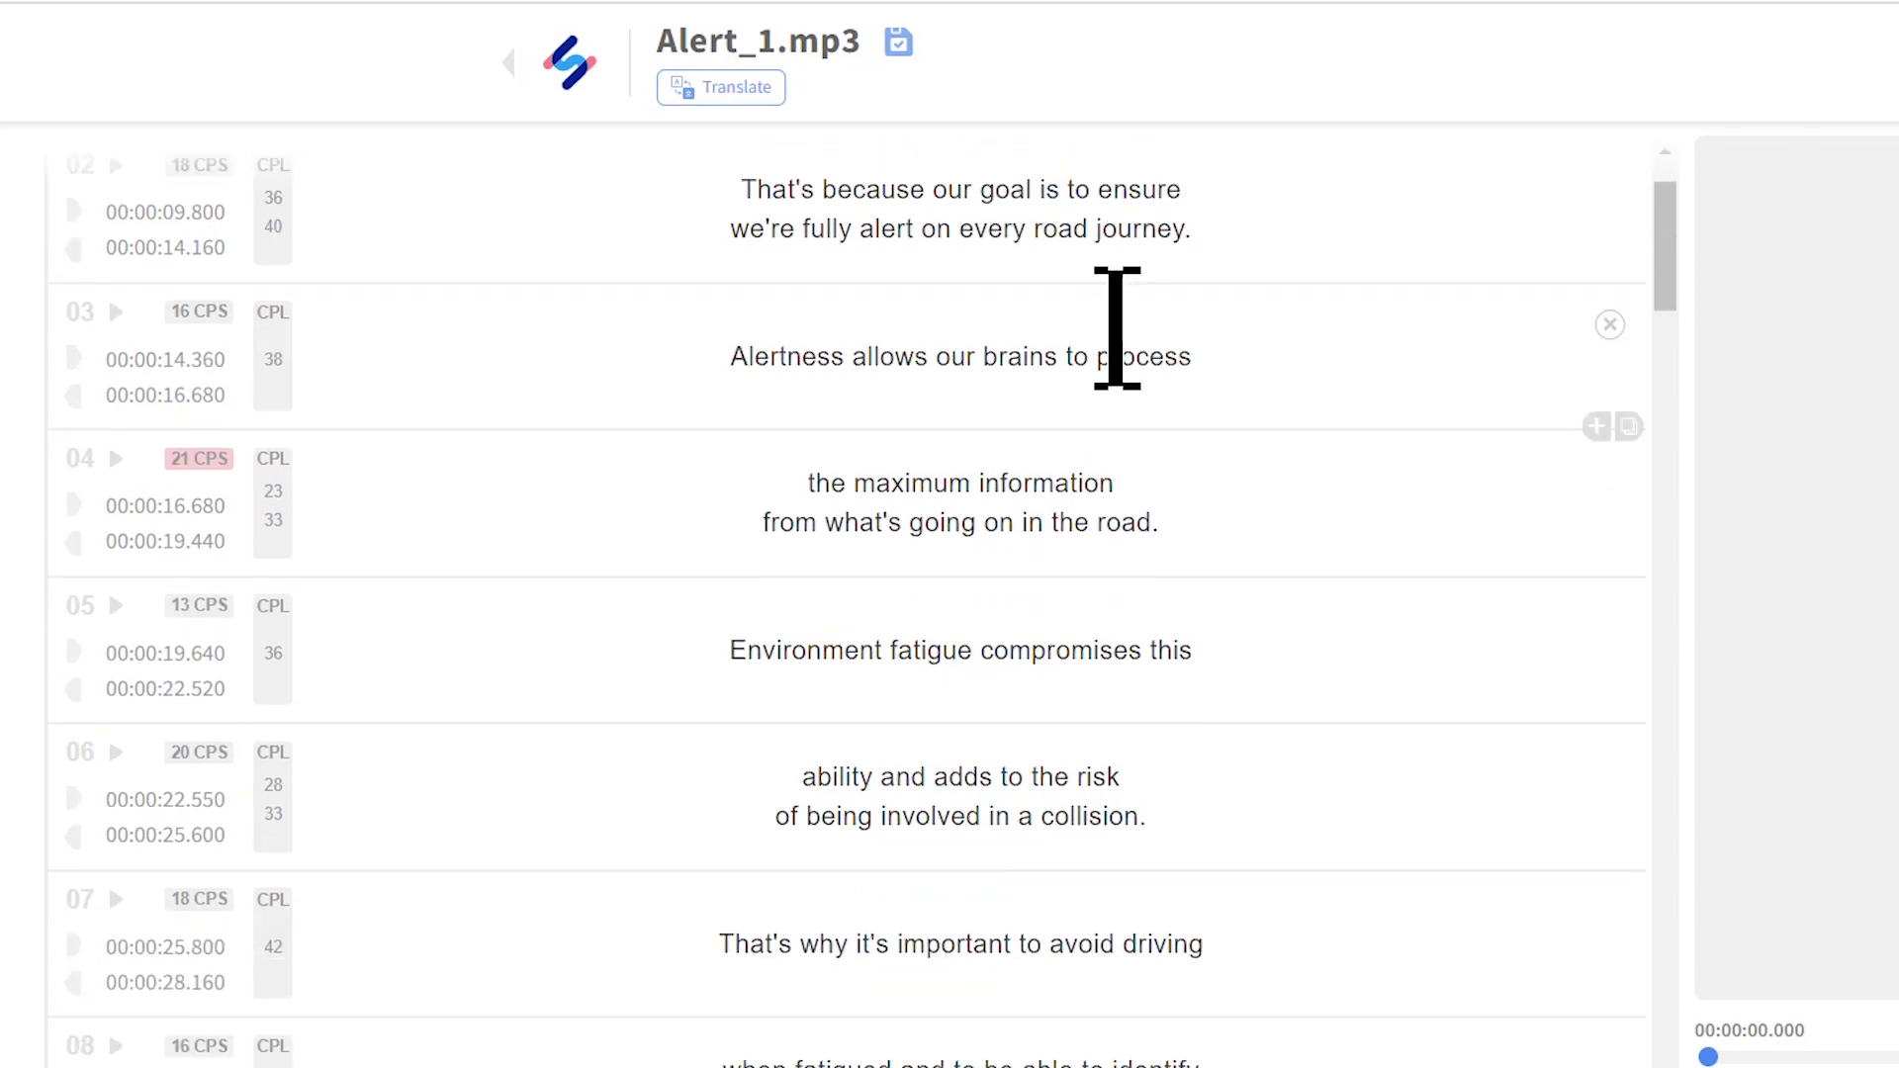
pyautogui.scroll(-2, 1128, 441)
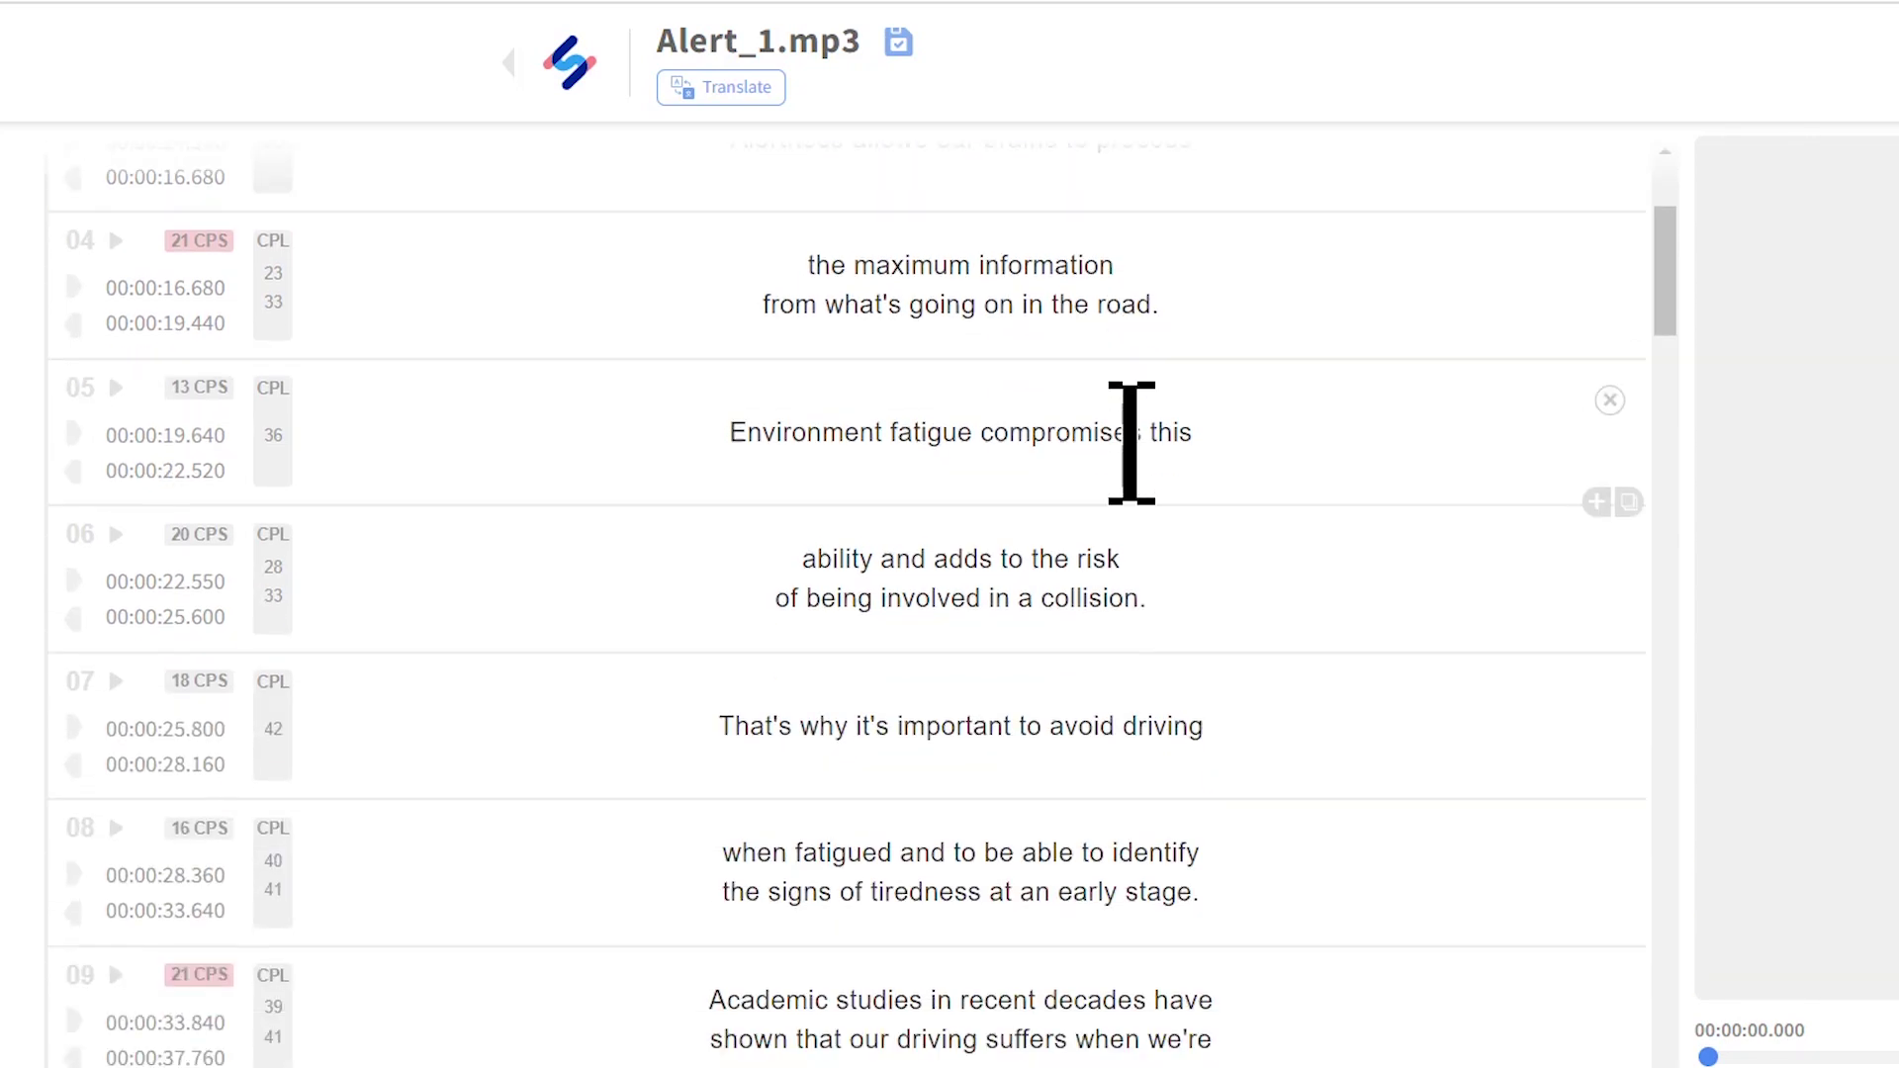
pyautogui.scroll(-4, 1136, 465)
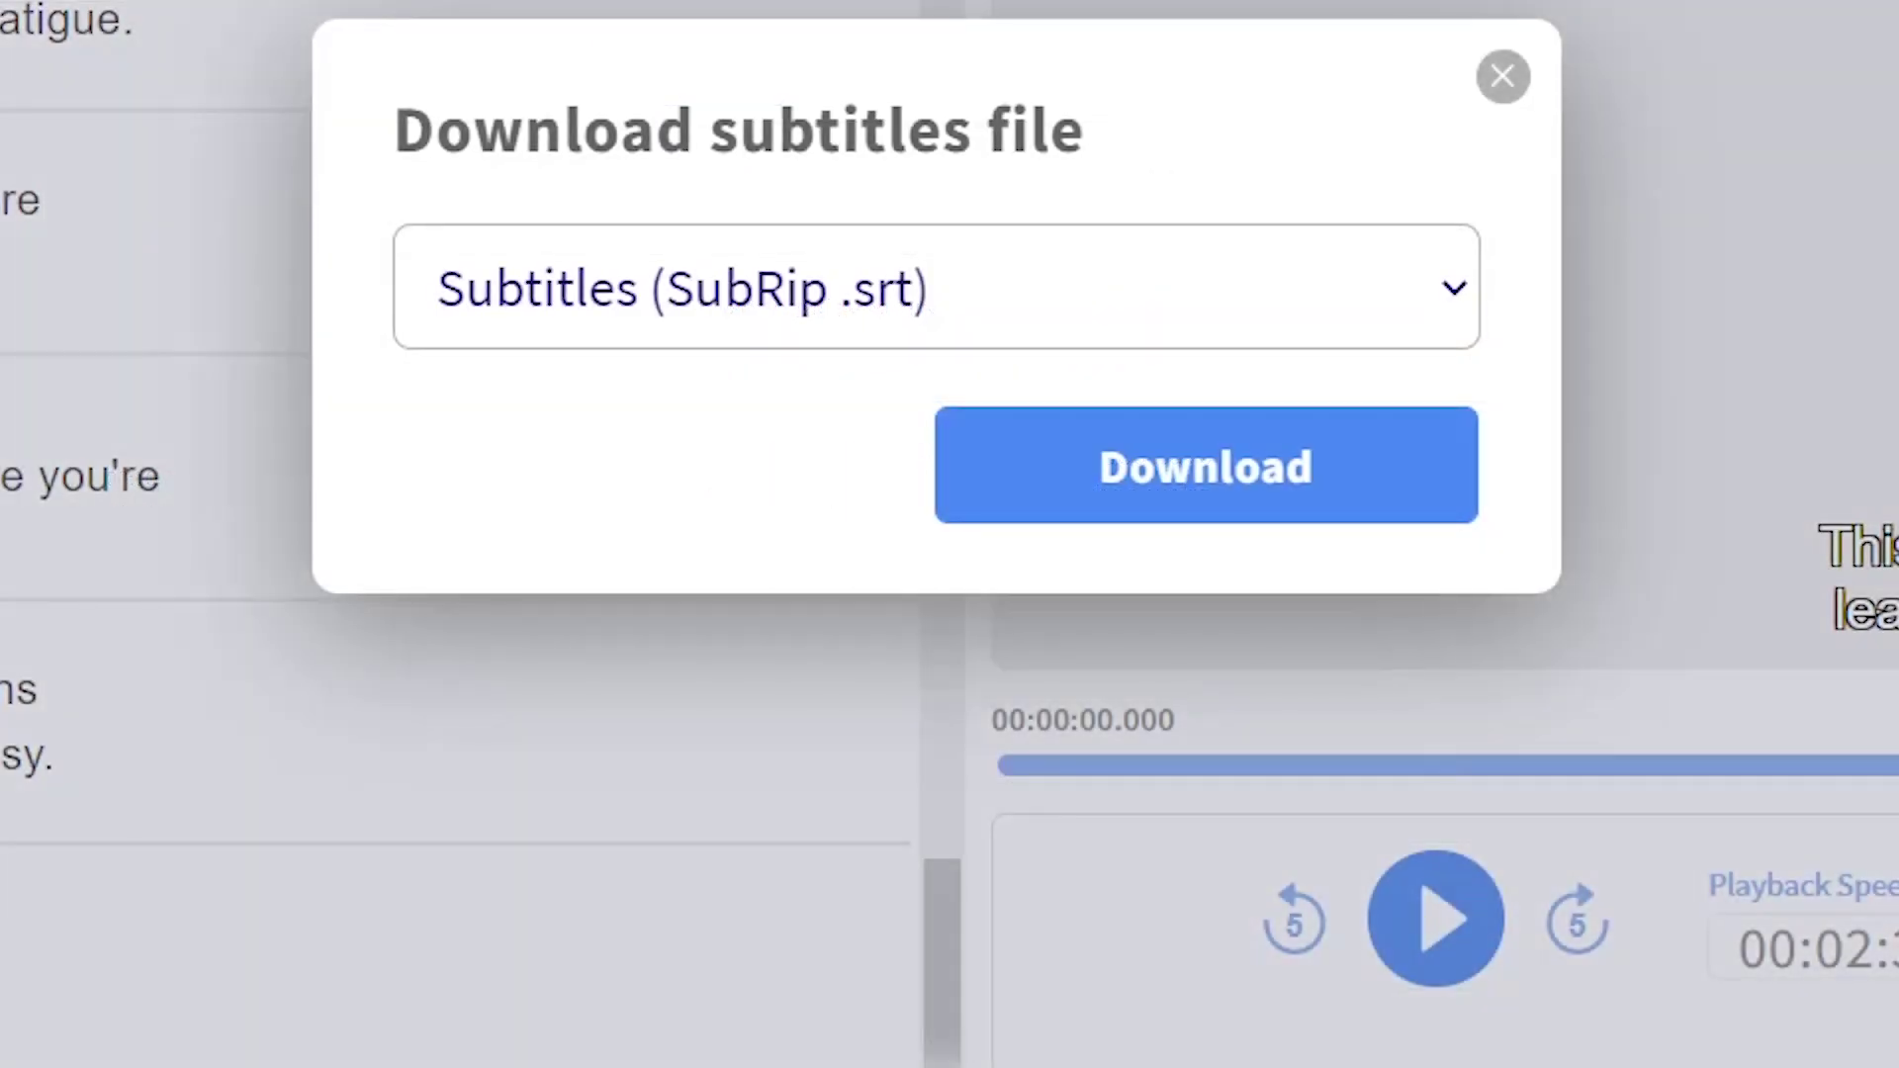
# Step: Download the Alert_1.mp3 subtitles in Subtitles (SubRip .srt) format
pyautogui.click(1452, 287)
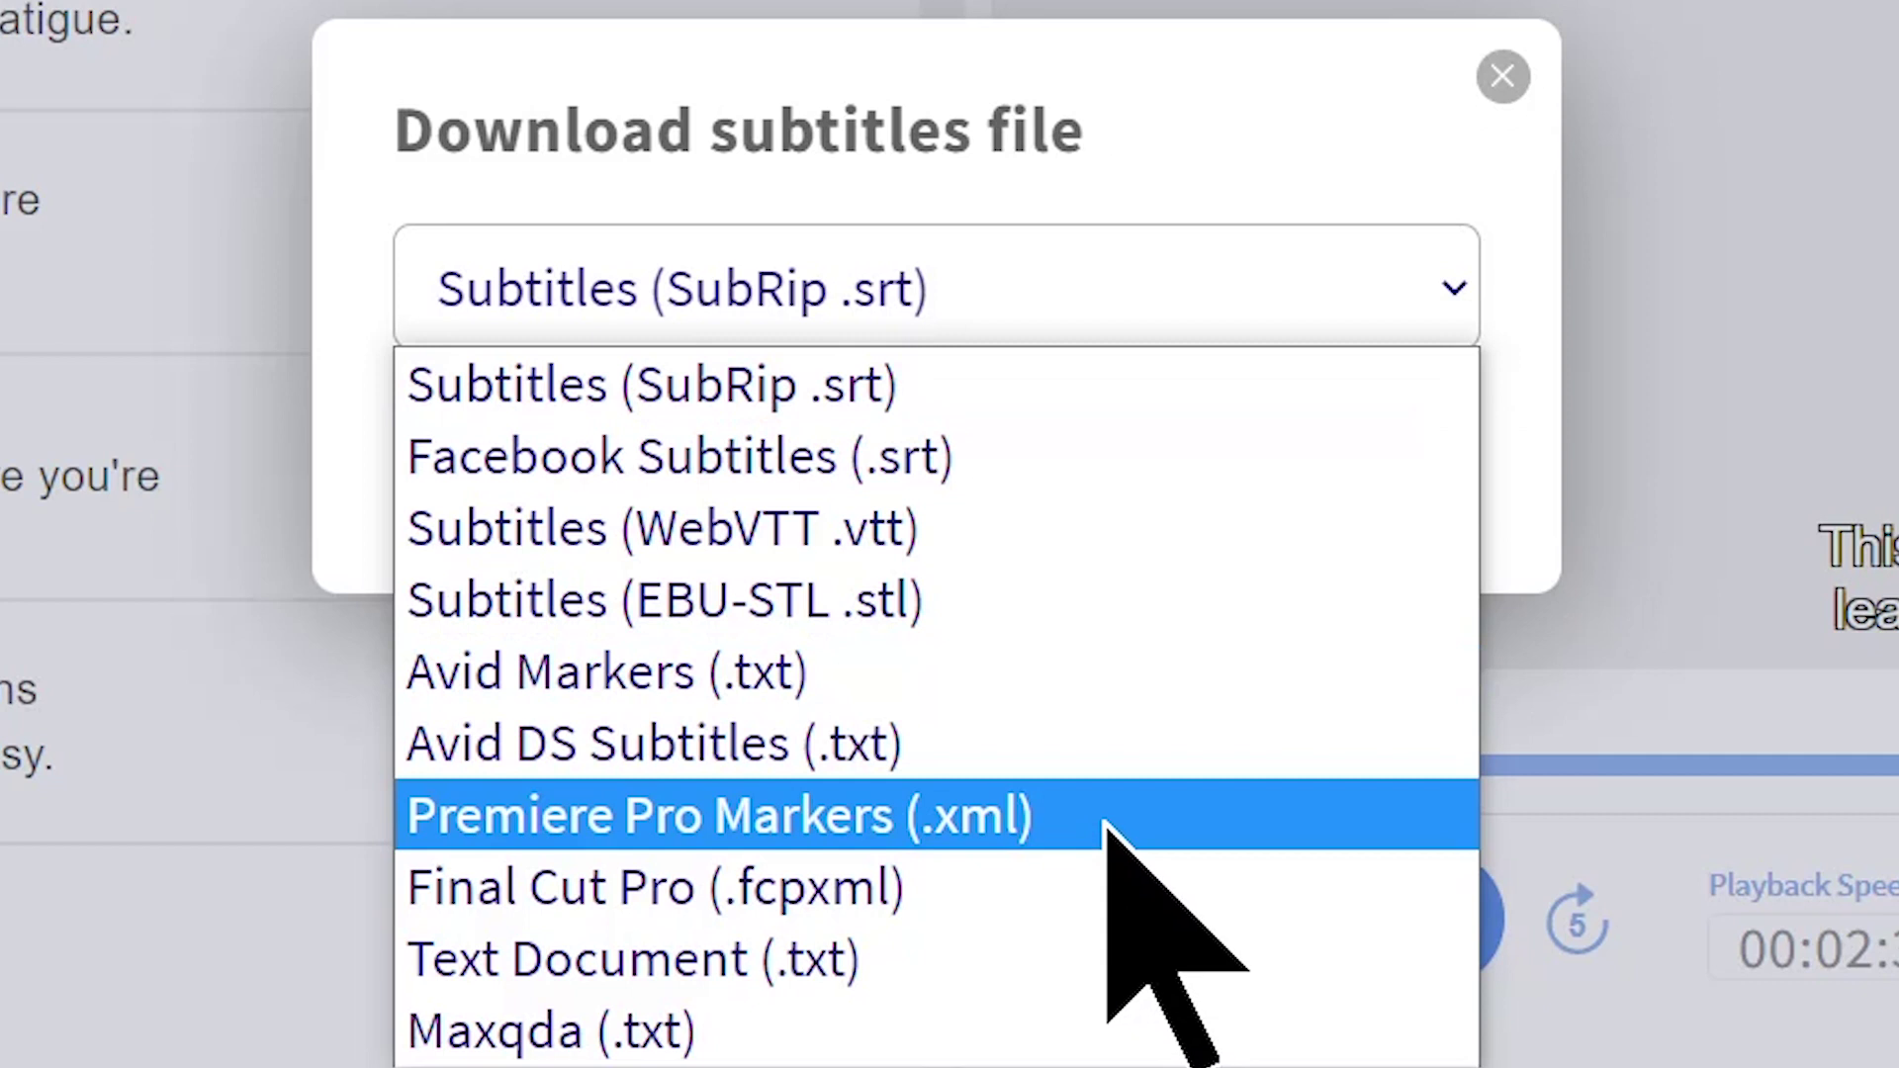
pyautogui.click(1285, 306)
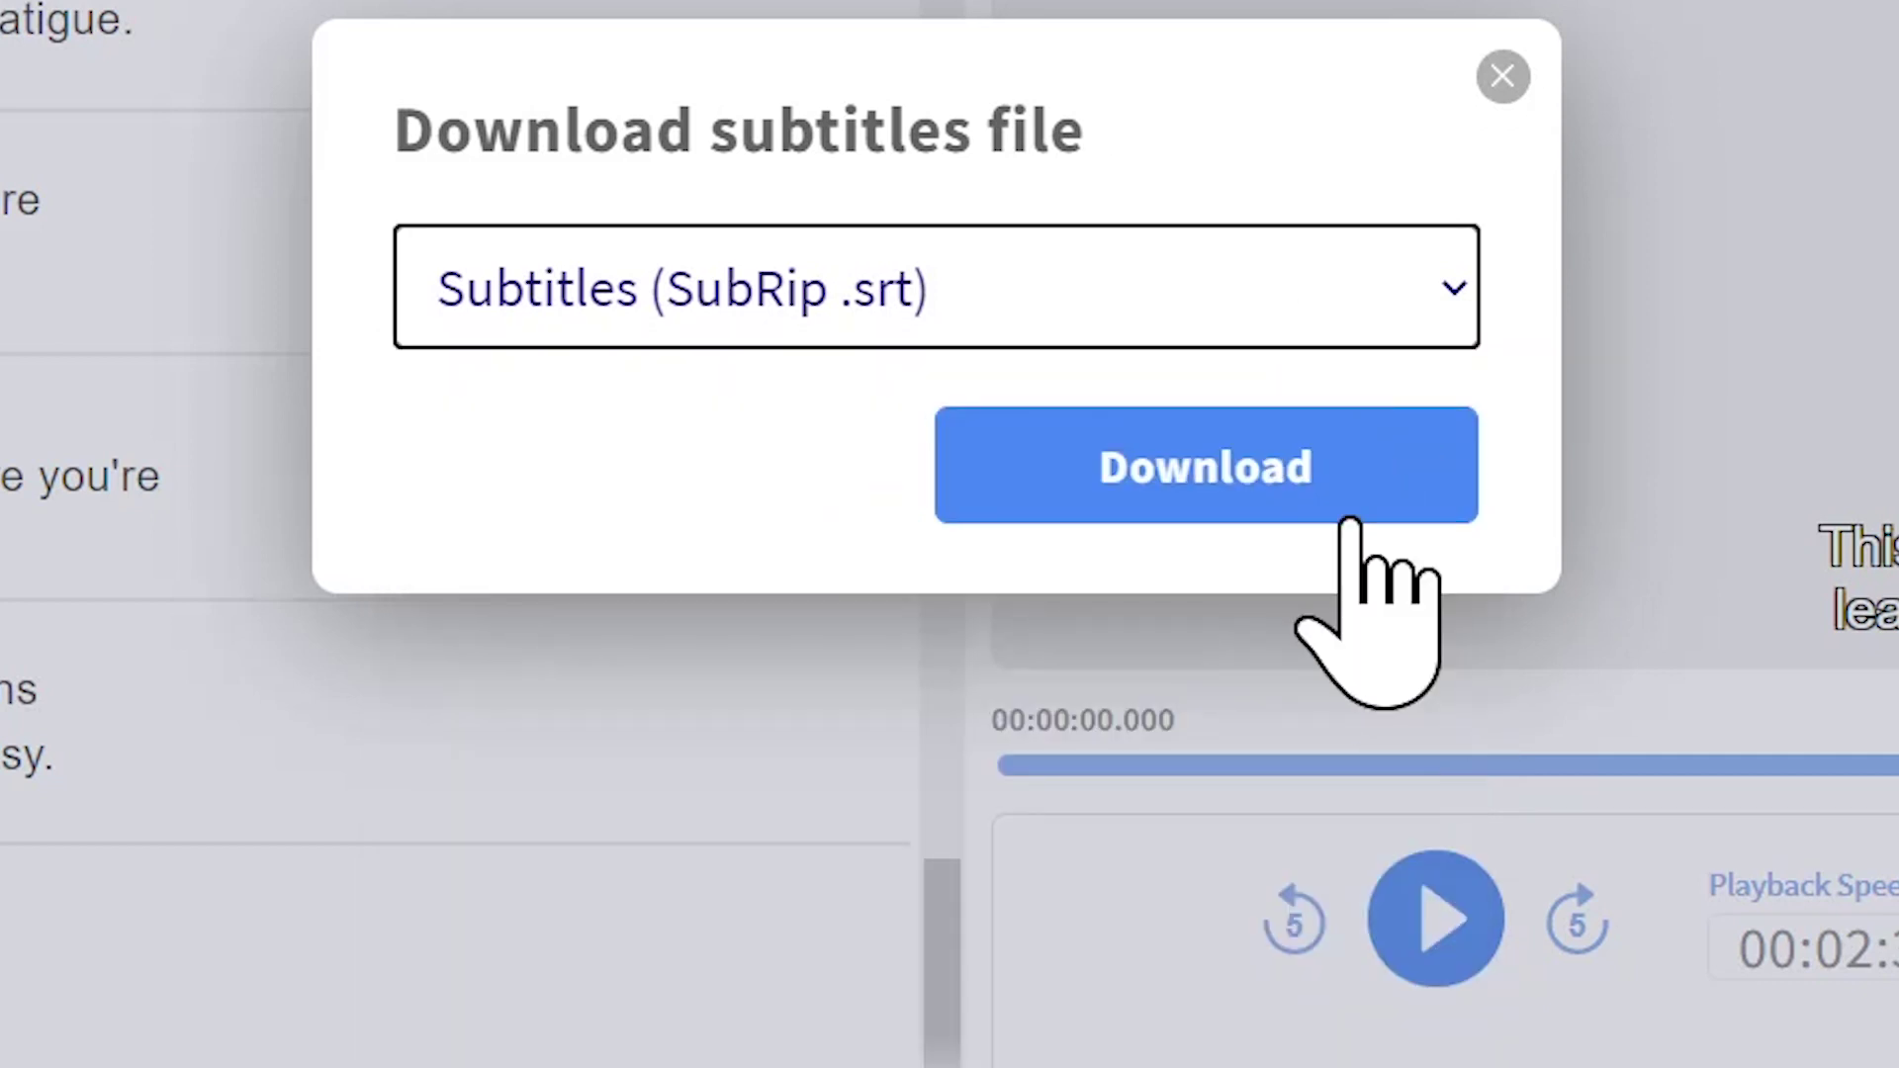
pyautogui.click(1256, 460)
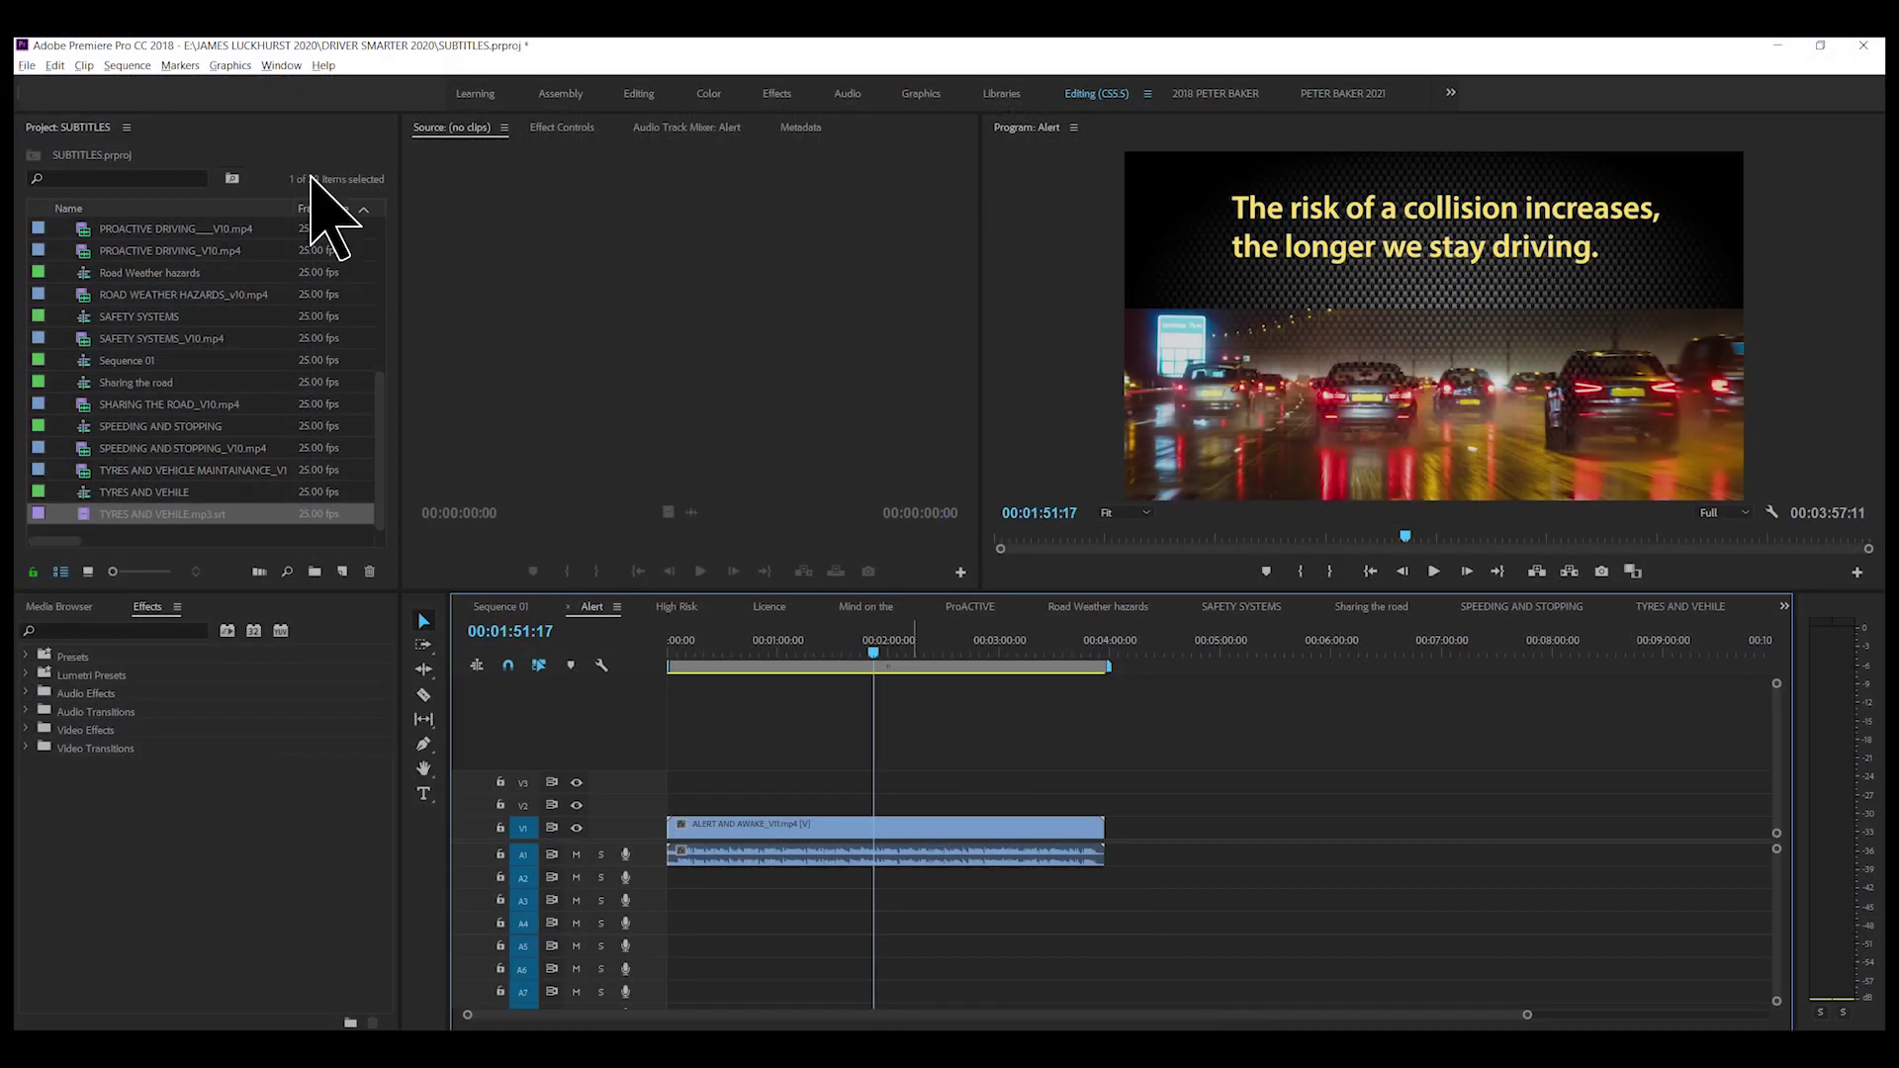
# Step: Import the Alert_1.mp3.srt caption file into the Premiere project
pyautogui.click(220, 132)
pyautogui.click(27, 66)
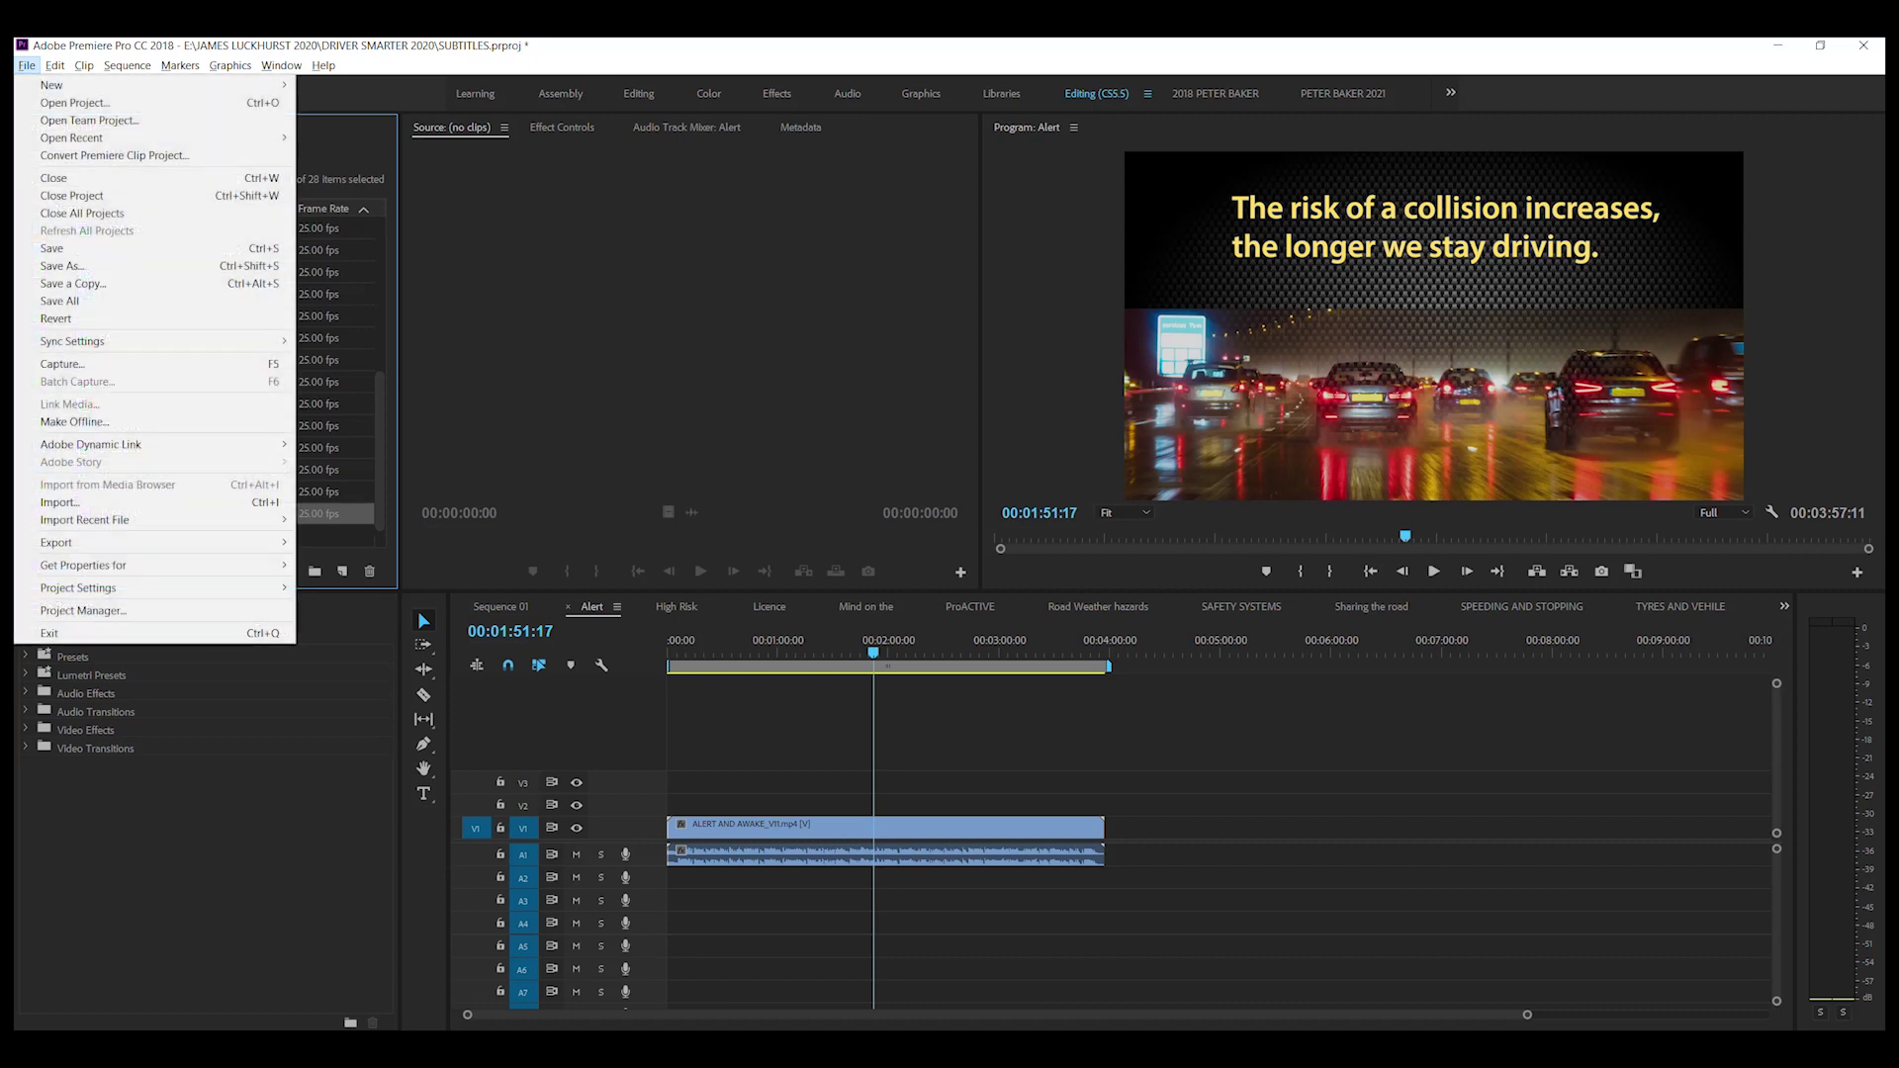
pyautogui.click(106, 512)
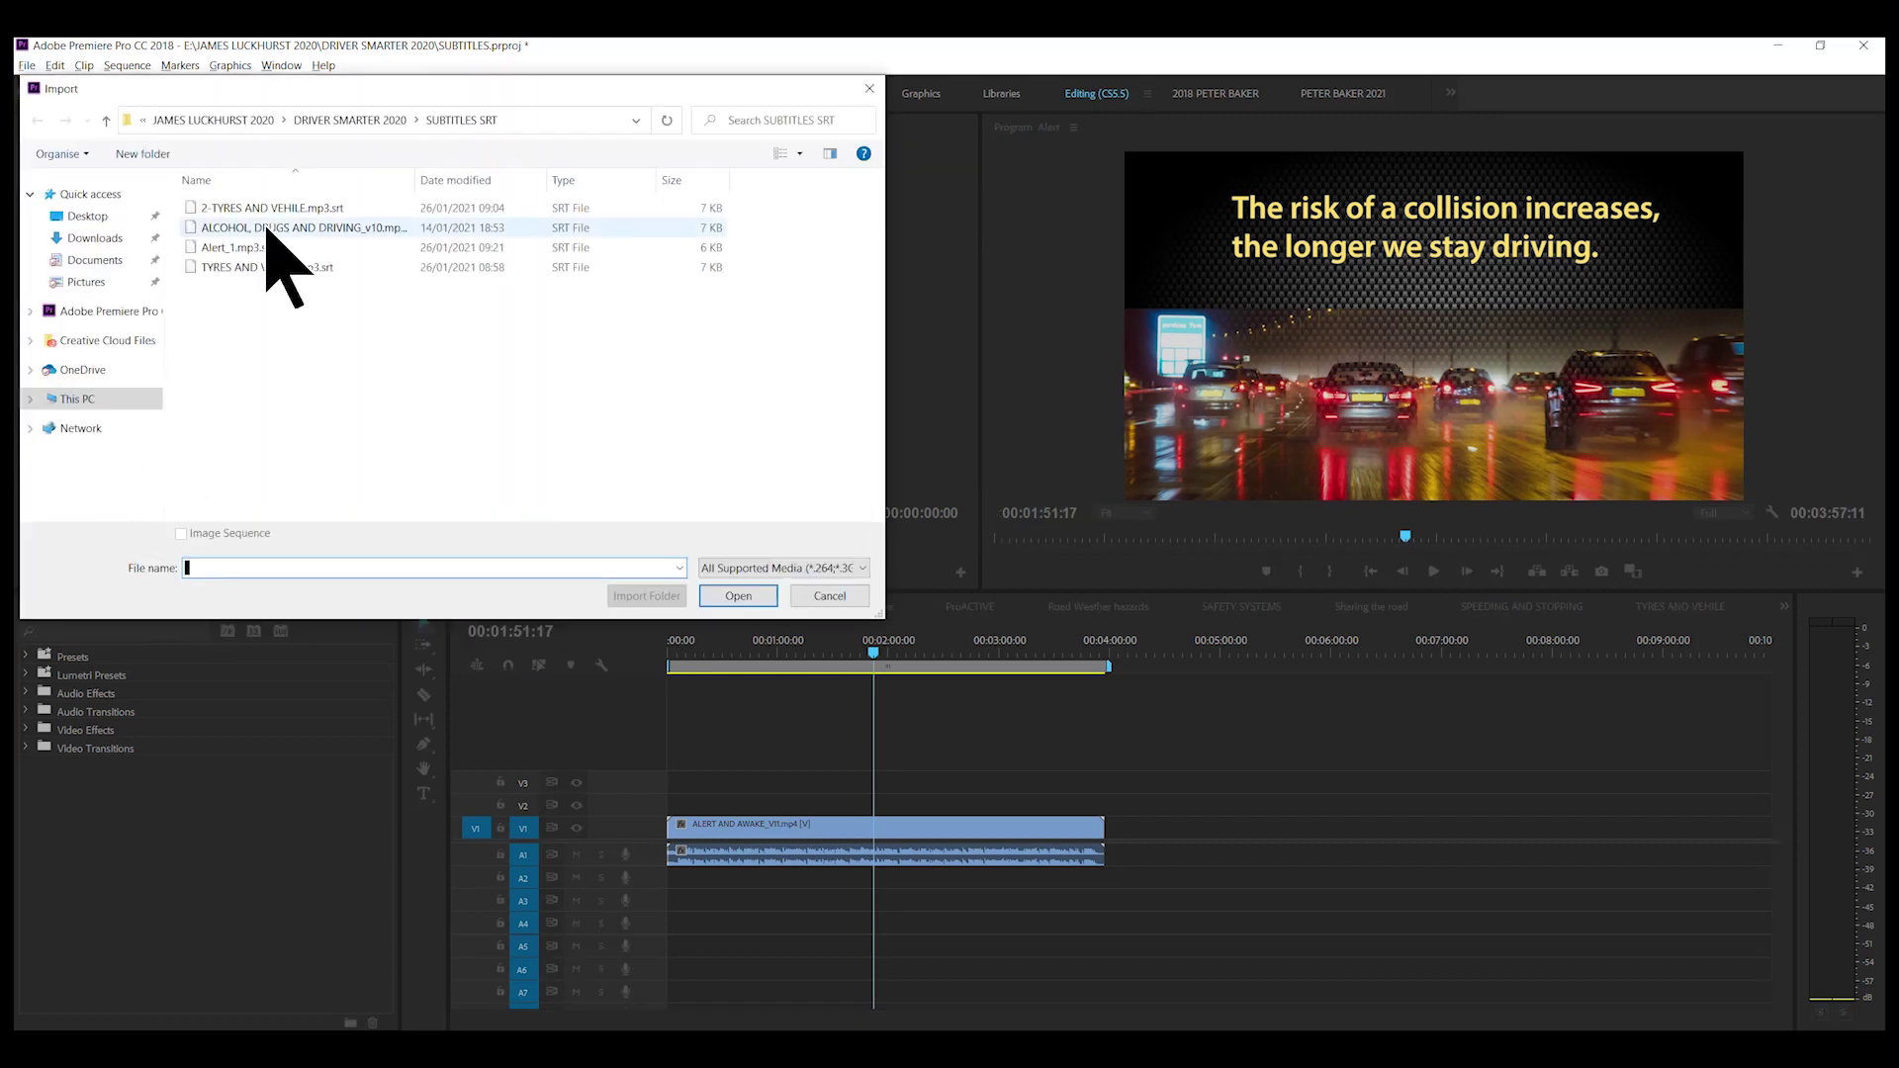
pyautogui.click(264, 247)
pyautogui.click(738, 596)
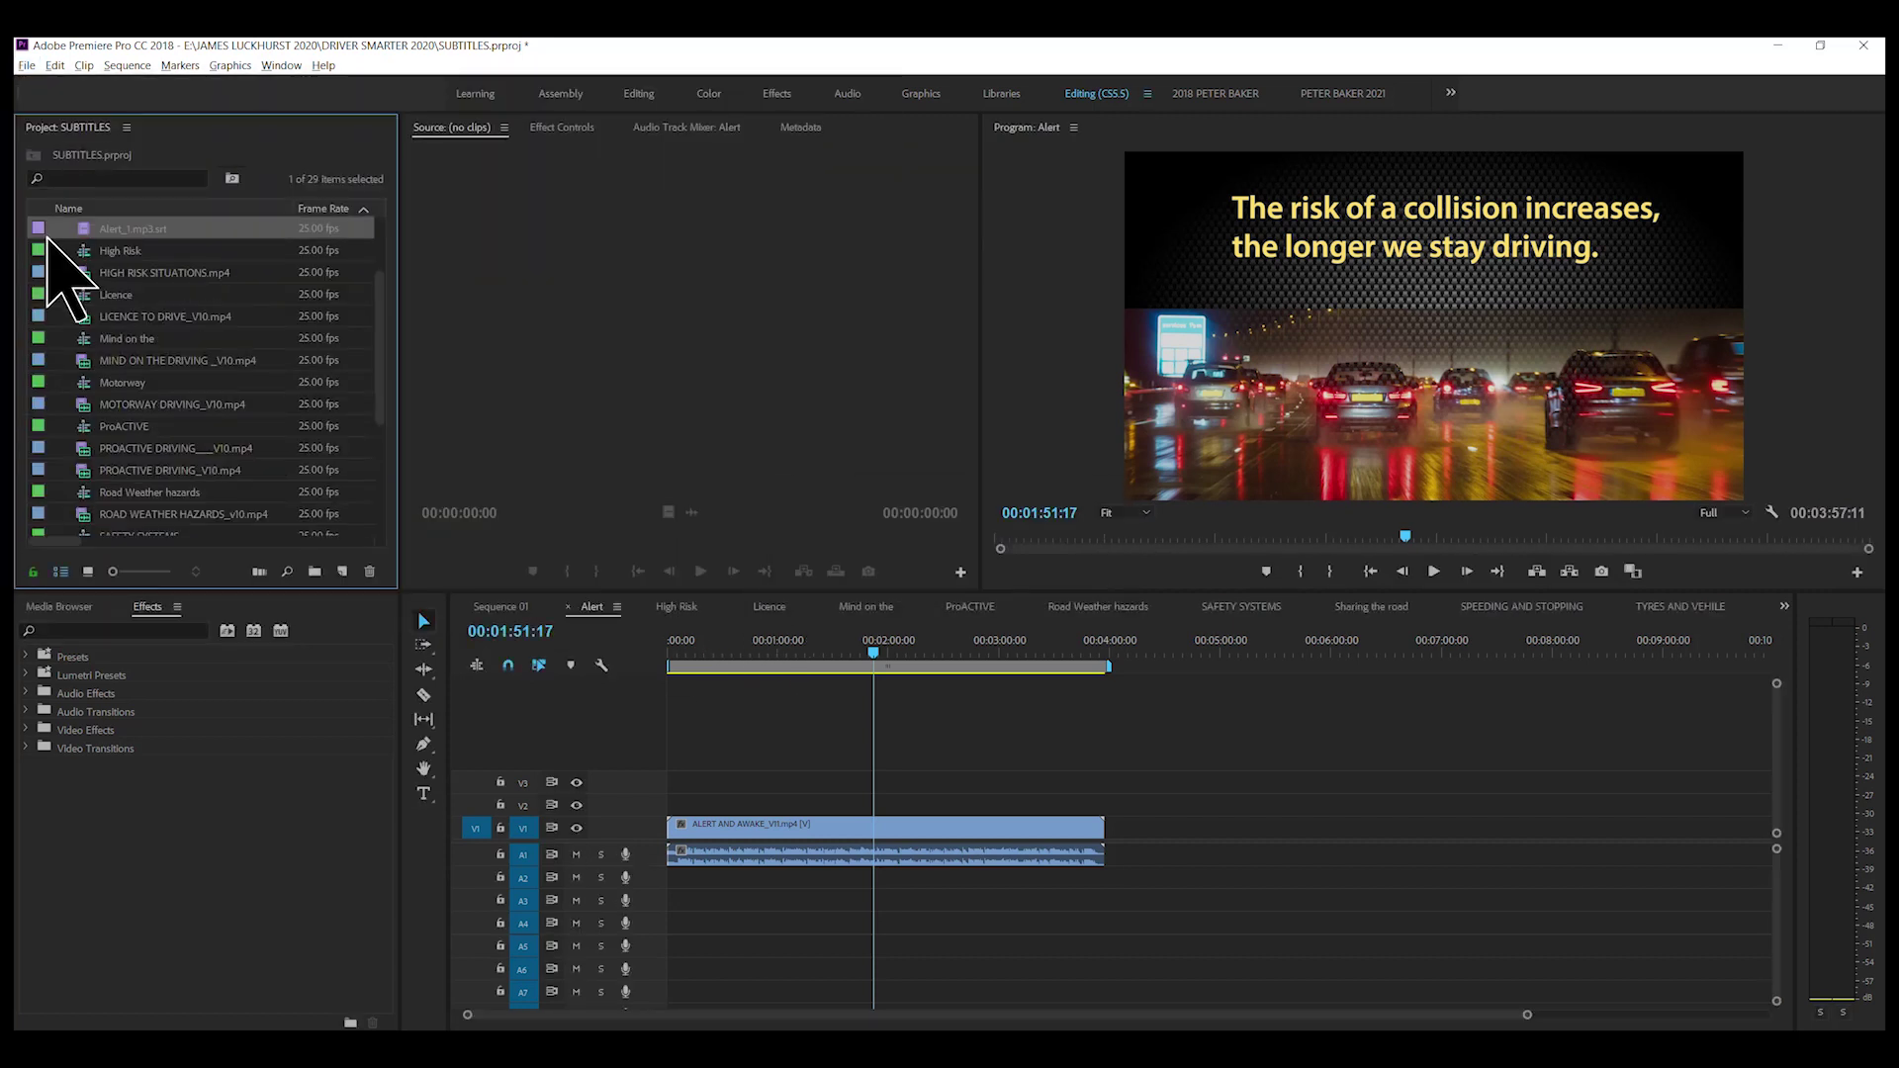
# Step: Place the captions on V2 above ALERT AND AWAKE, starting at 00:00:05:24, and play to check
pyautogui.moveTo(47, 238); pyautogui.dragTo(619, 800)
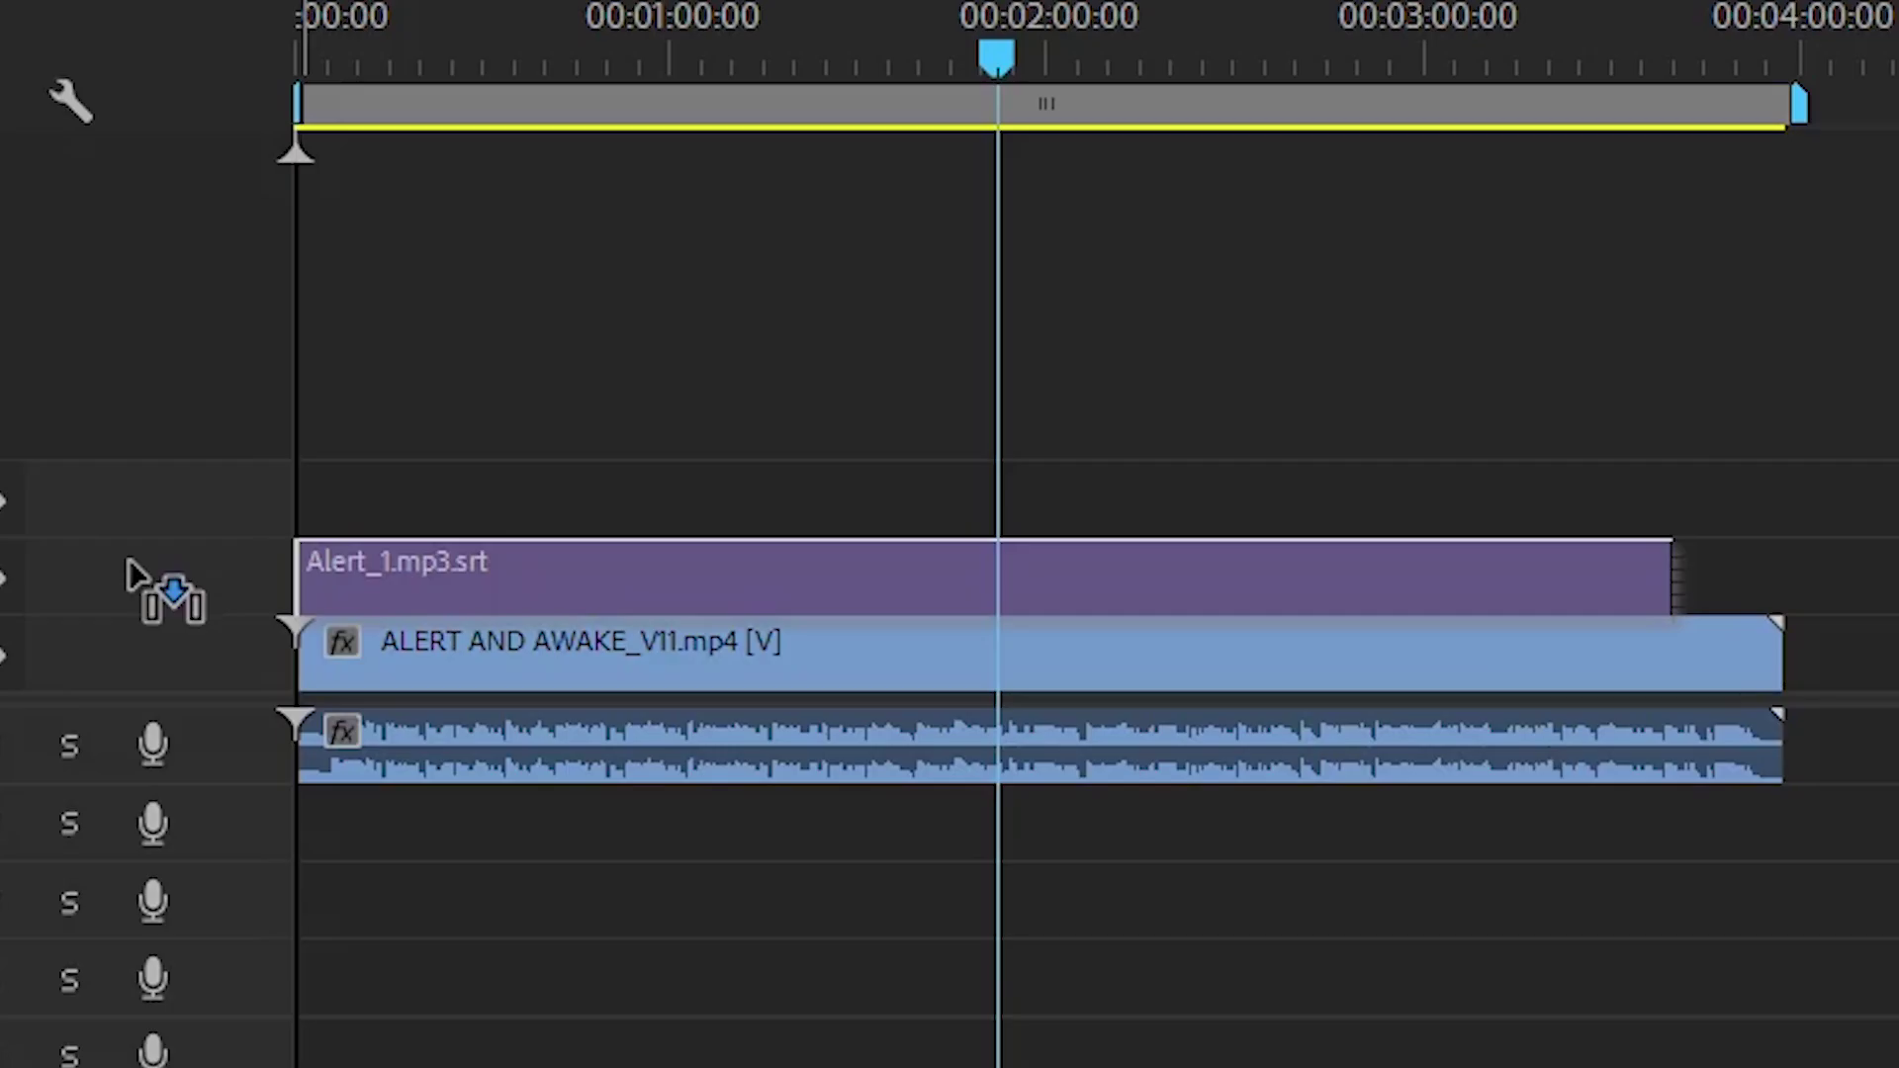
pyautogui.moveTo(129, 558); pyautogui.dragTo(128, 558)
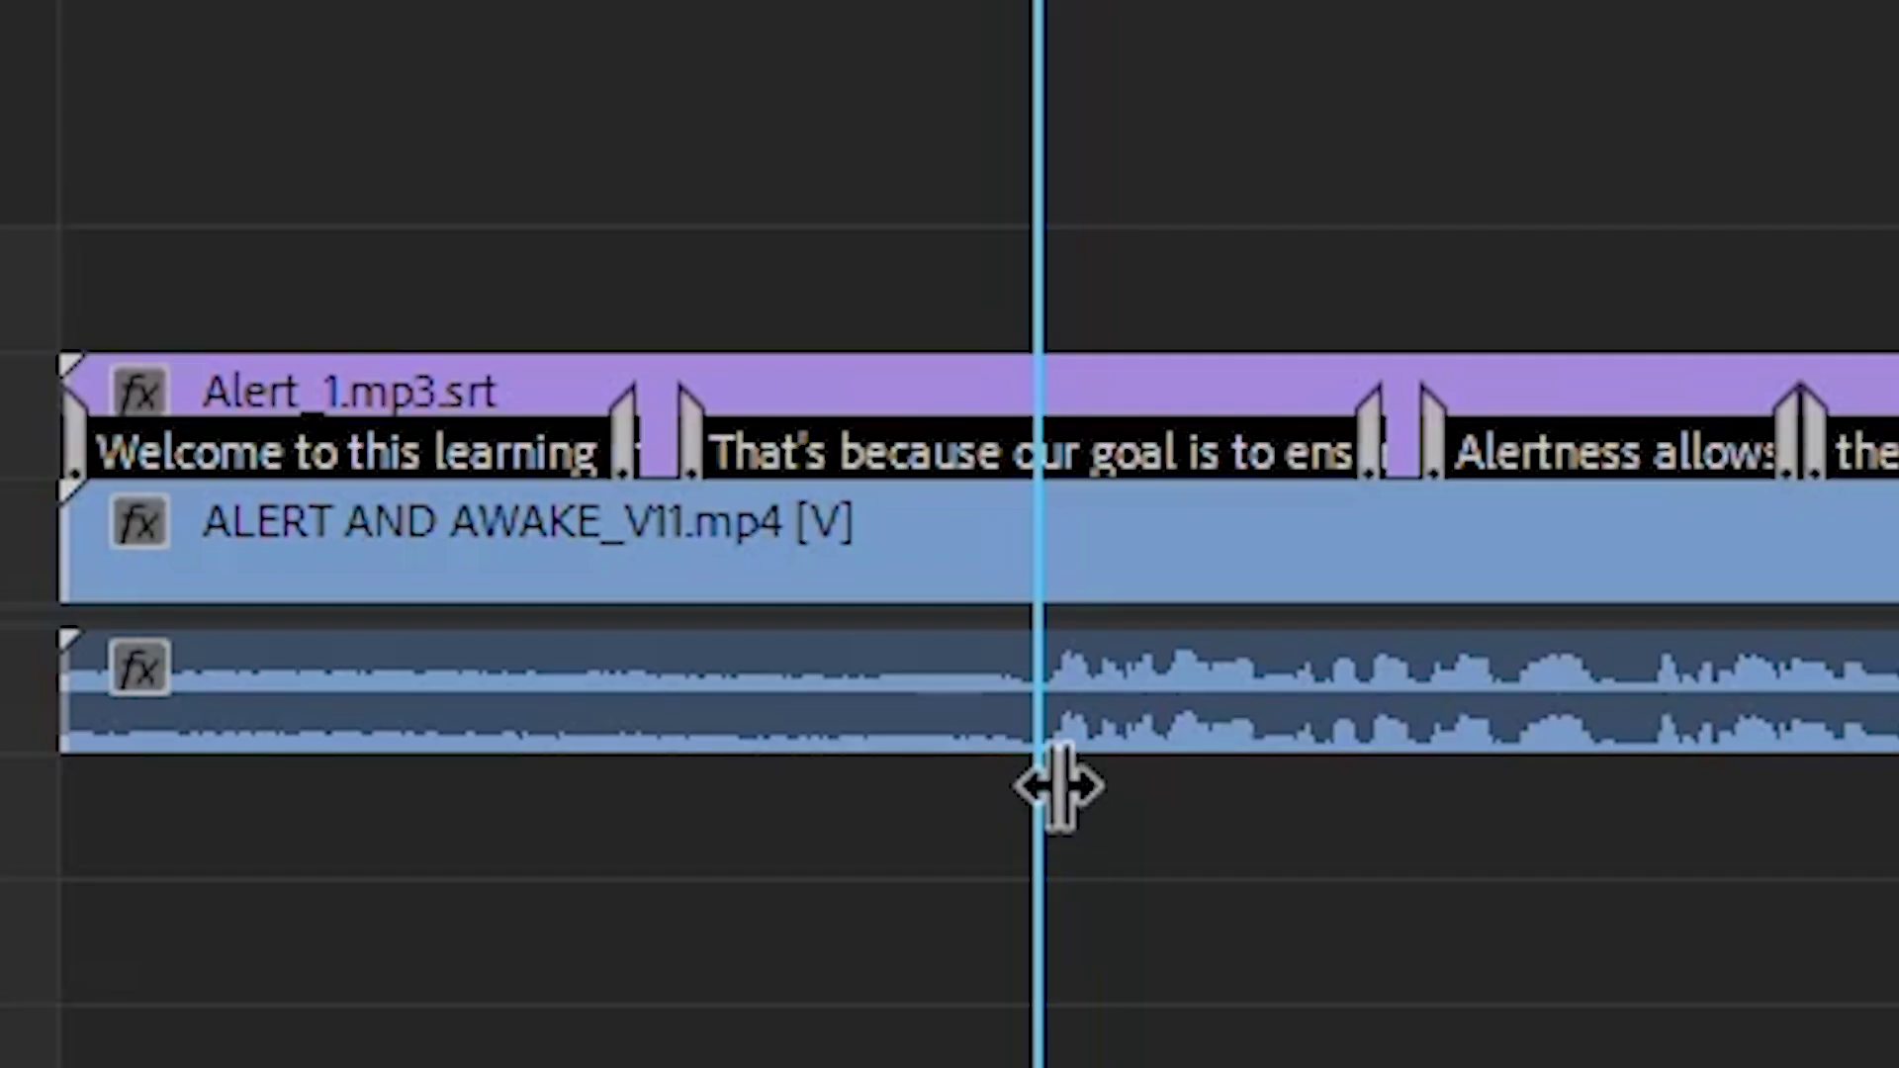
pyautogui.moveTo(941, 403); pyautogui.dragTo(1894, 396)
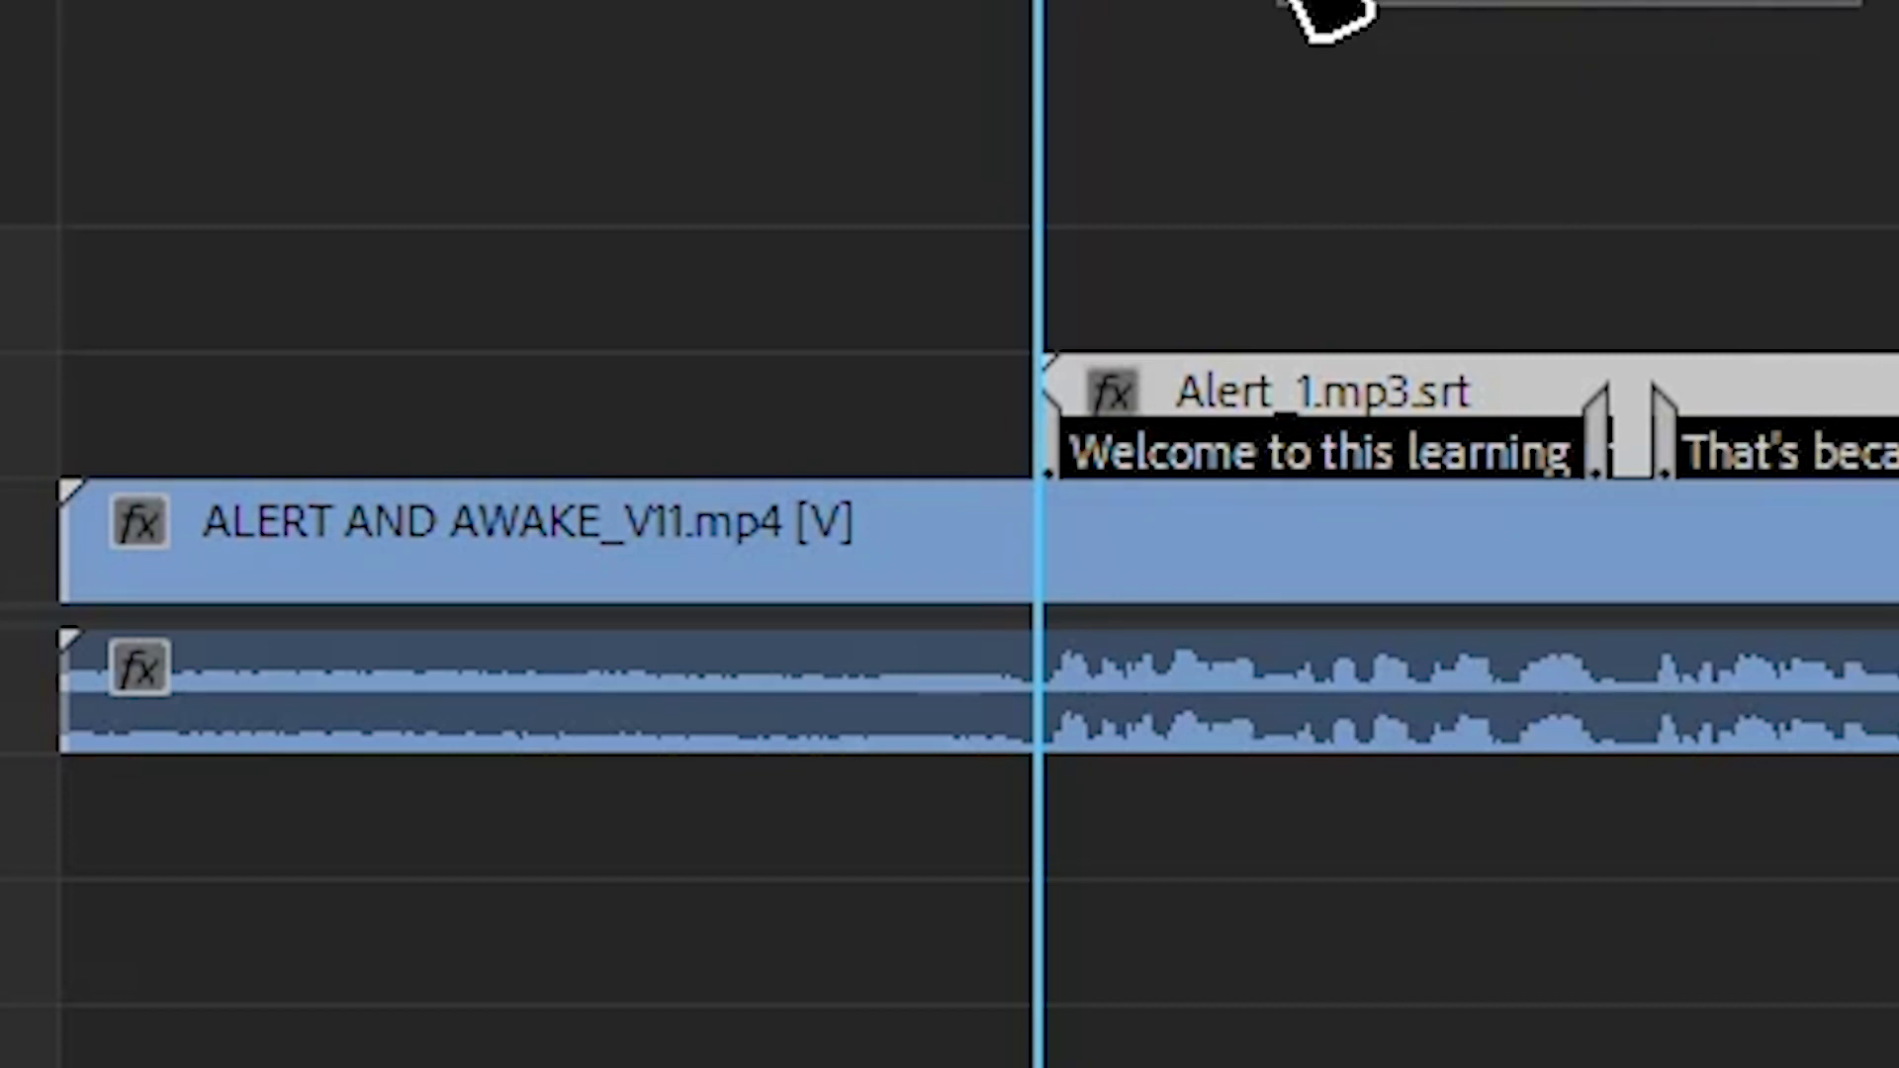
pyautogui.click(1177, 0)
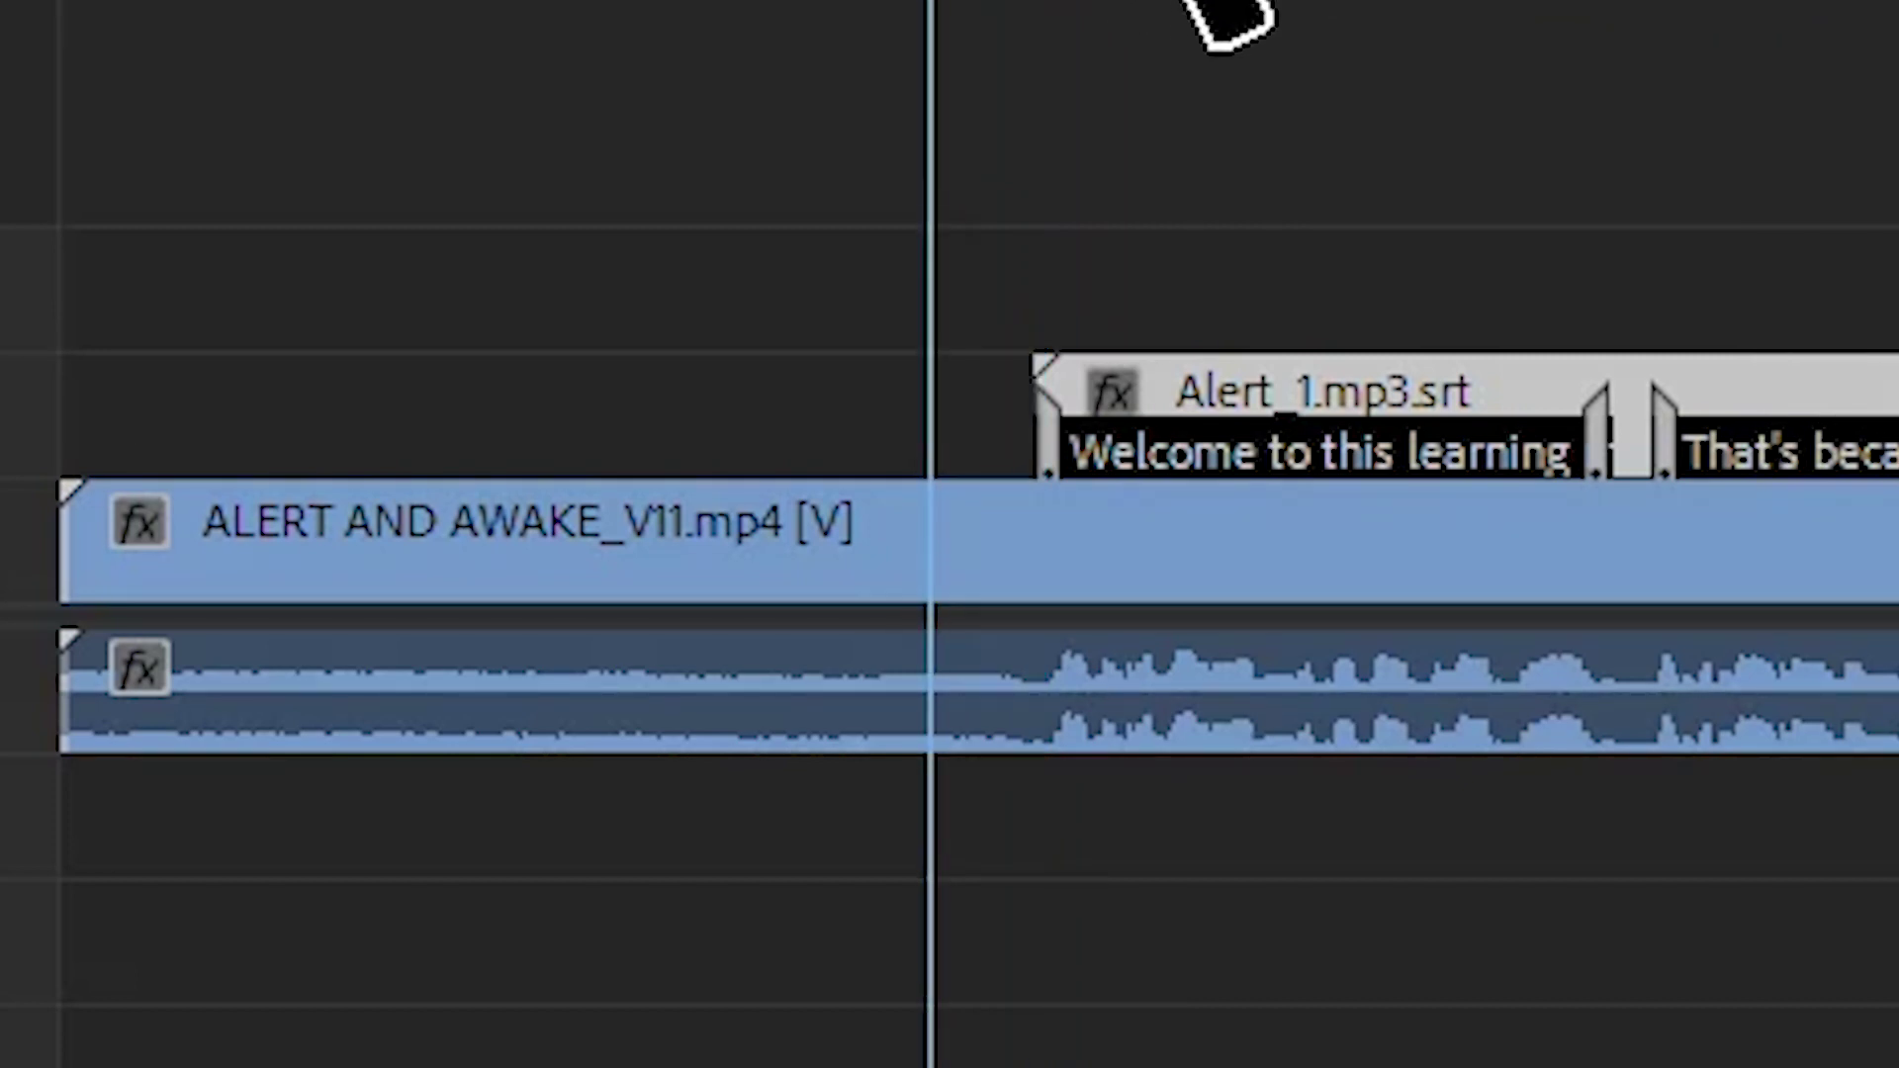
pyautogui.press('space')
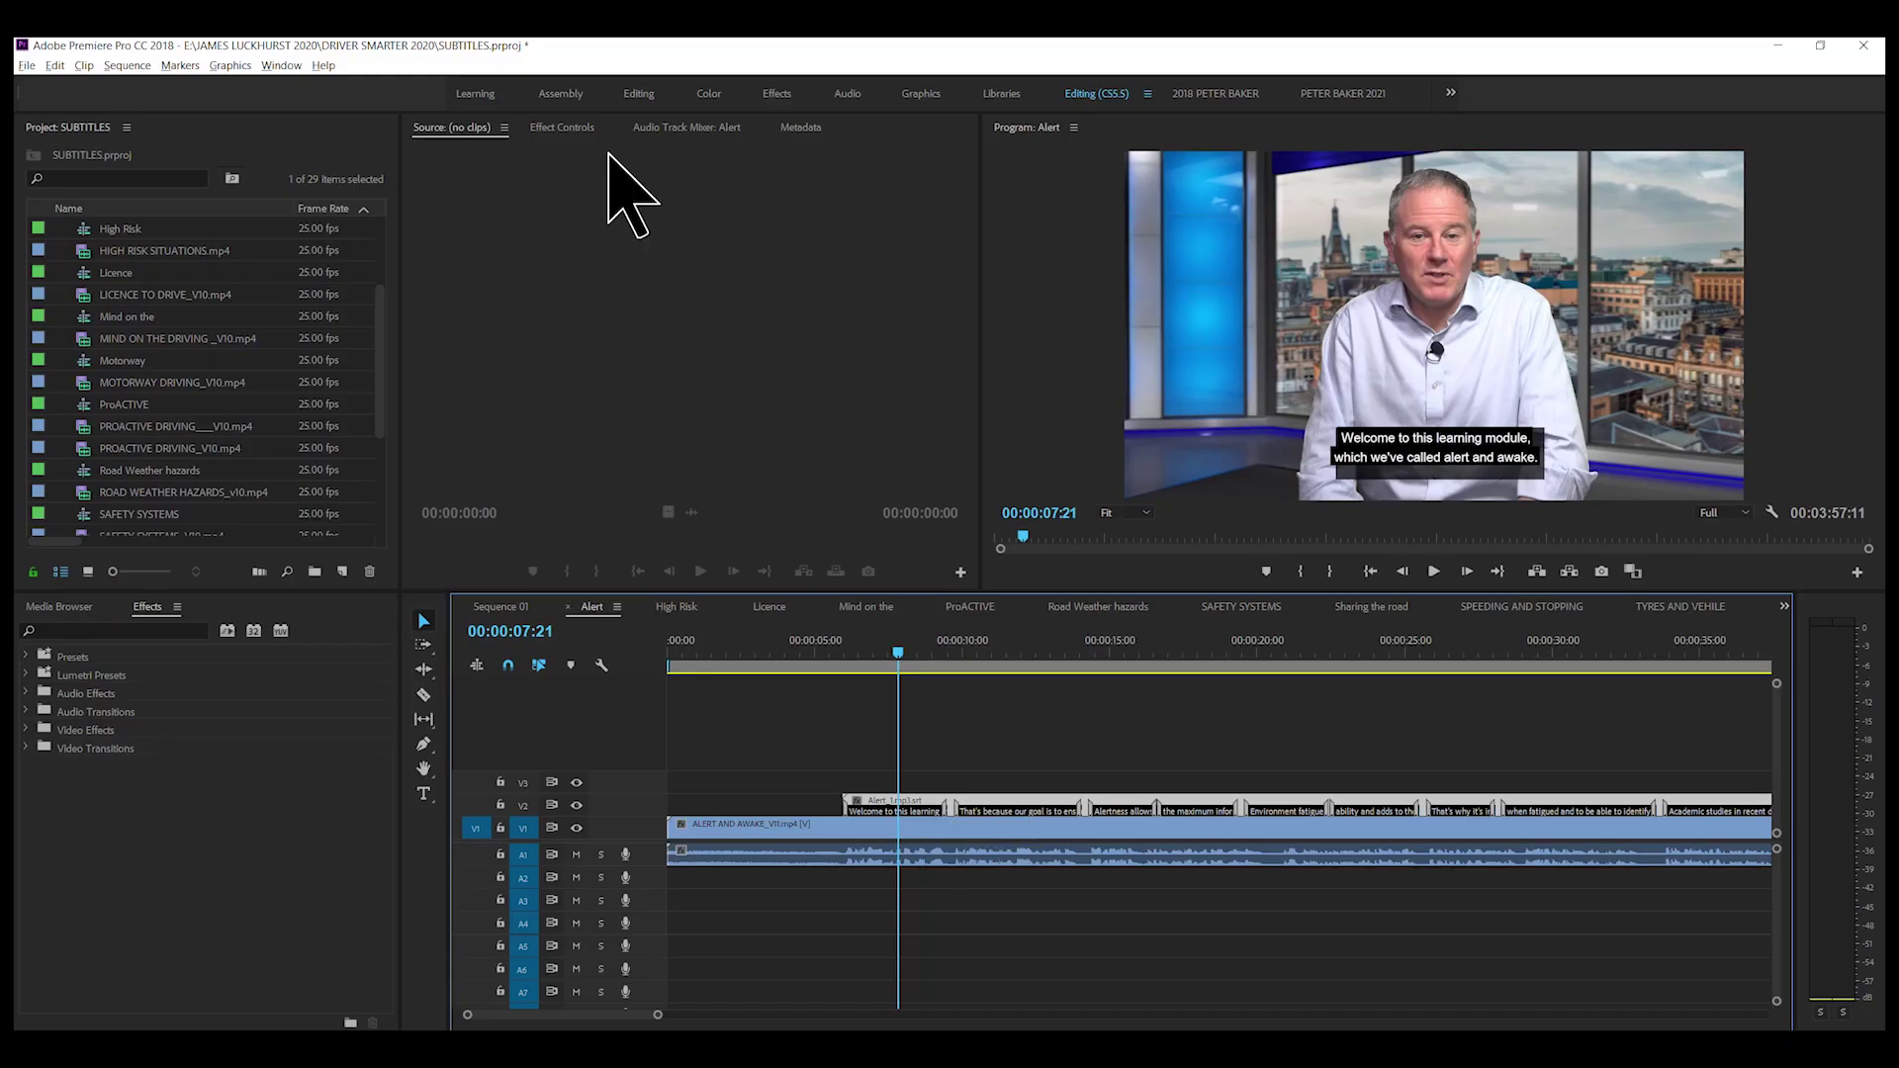
# Step: Reposition the caption clip, scale it to 113 and lower its opacity to 89%
pyautogui.click(564, 128)
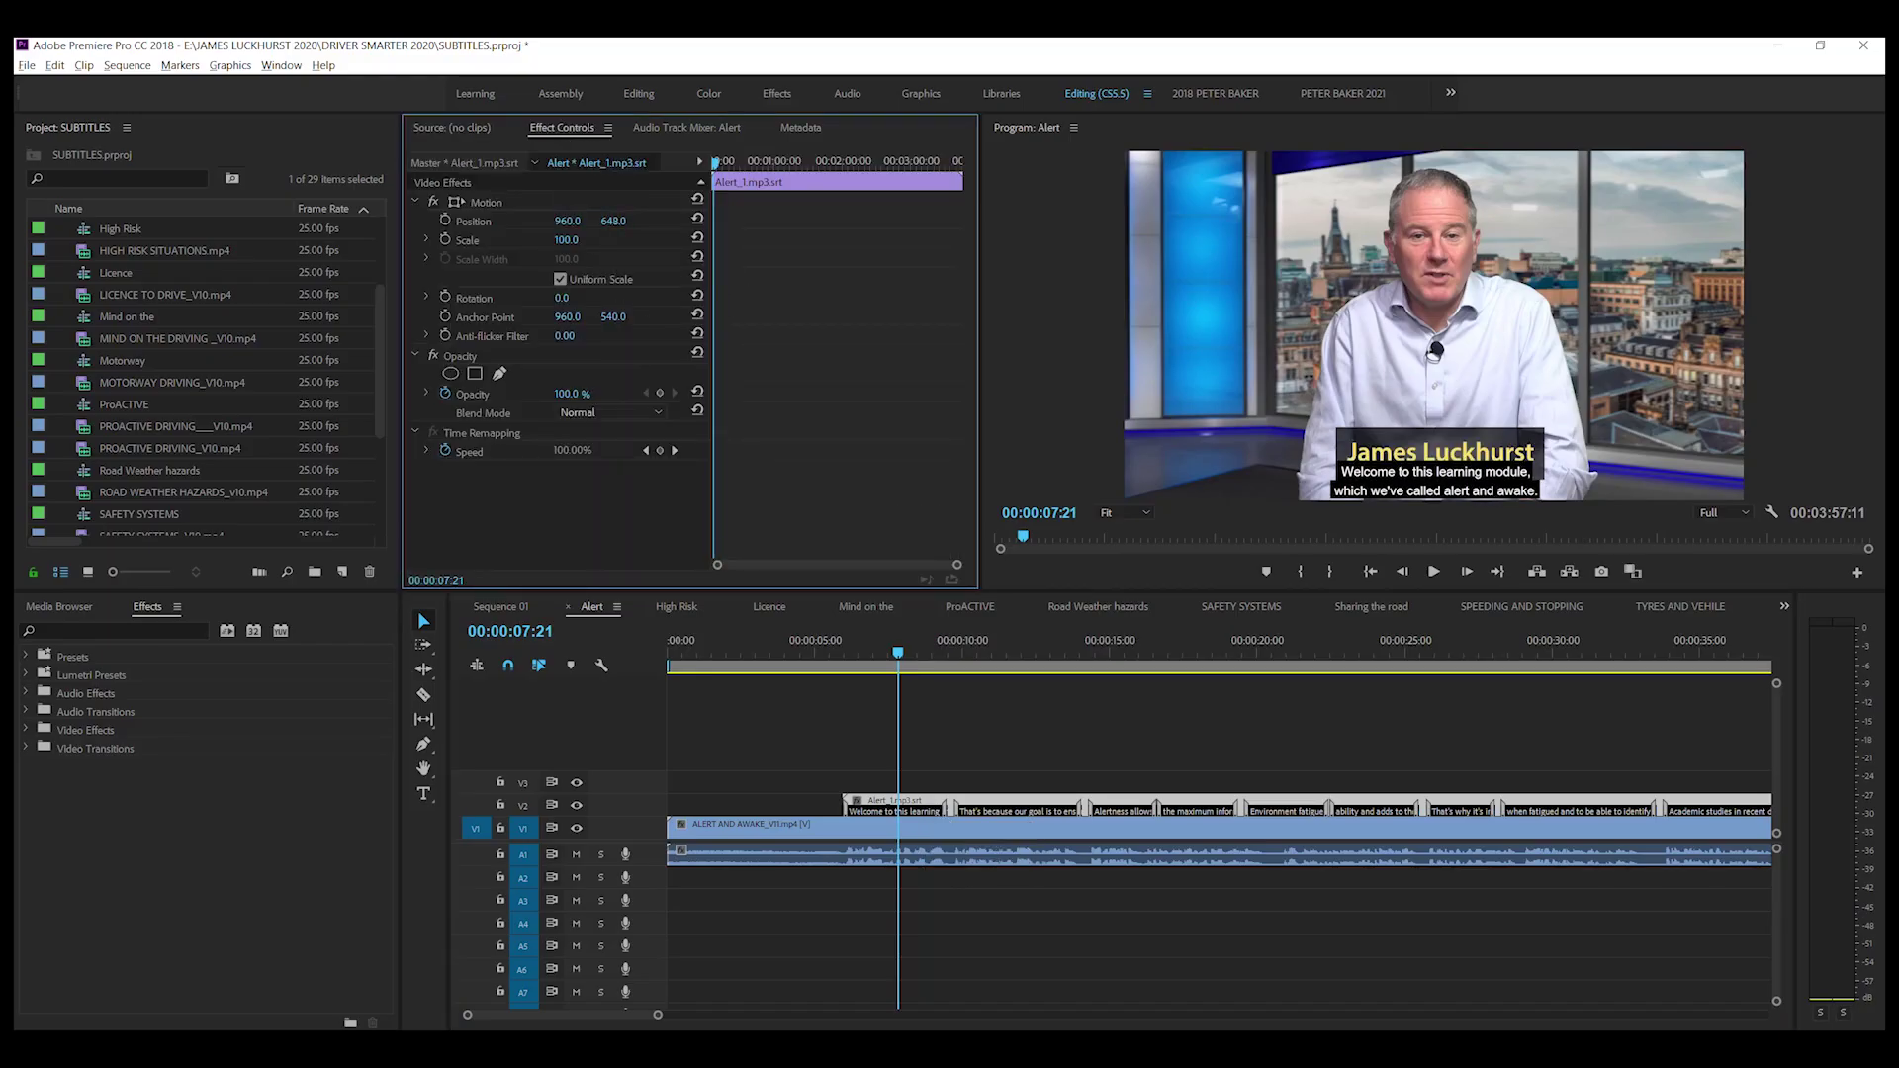
pyautogui.moveTo(615, 221)
pyautogui.mouseDown()
pyautogui.moveTo(594, 221)
pyautogui.moveTo(638, 221)
pyautogui.moveTo(559, 221)
pyautogui.moveTo(653, 220)
pyautogui.moveTo(583, 239)
pyautogui.mouseUp()
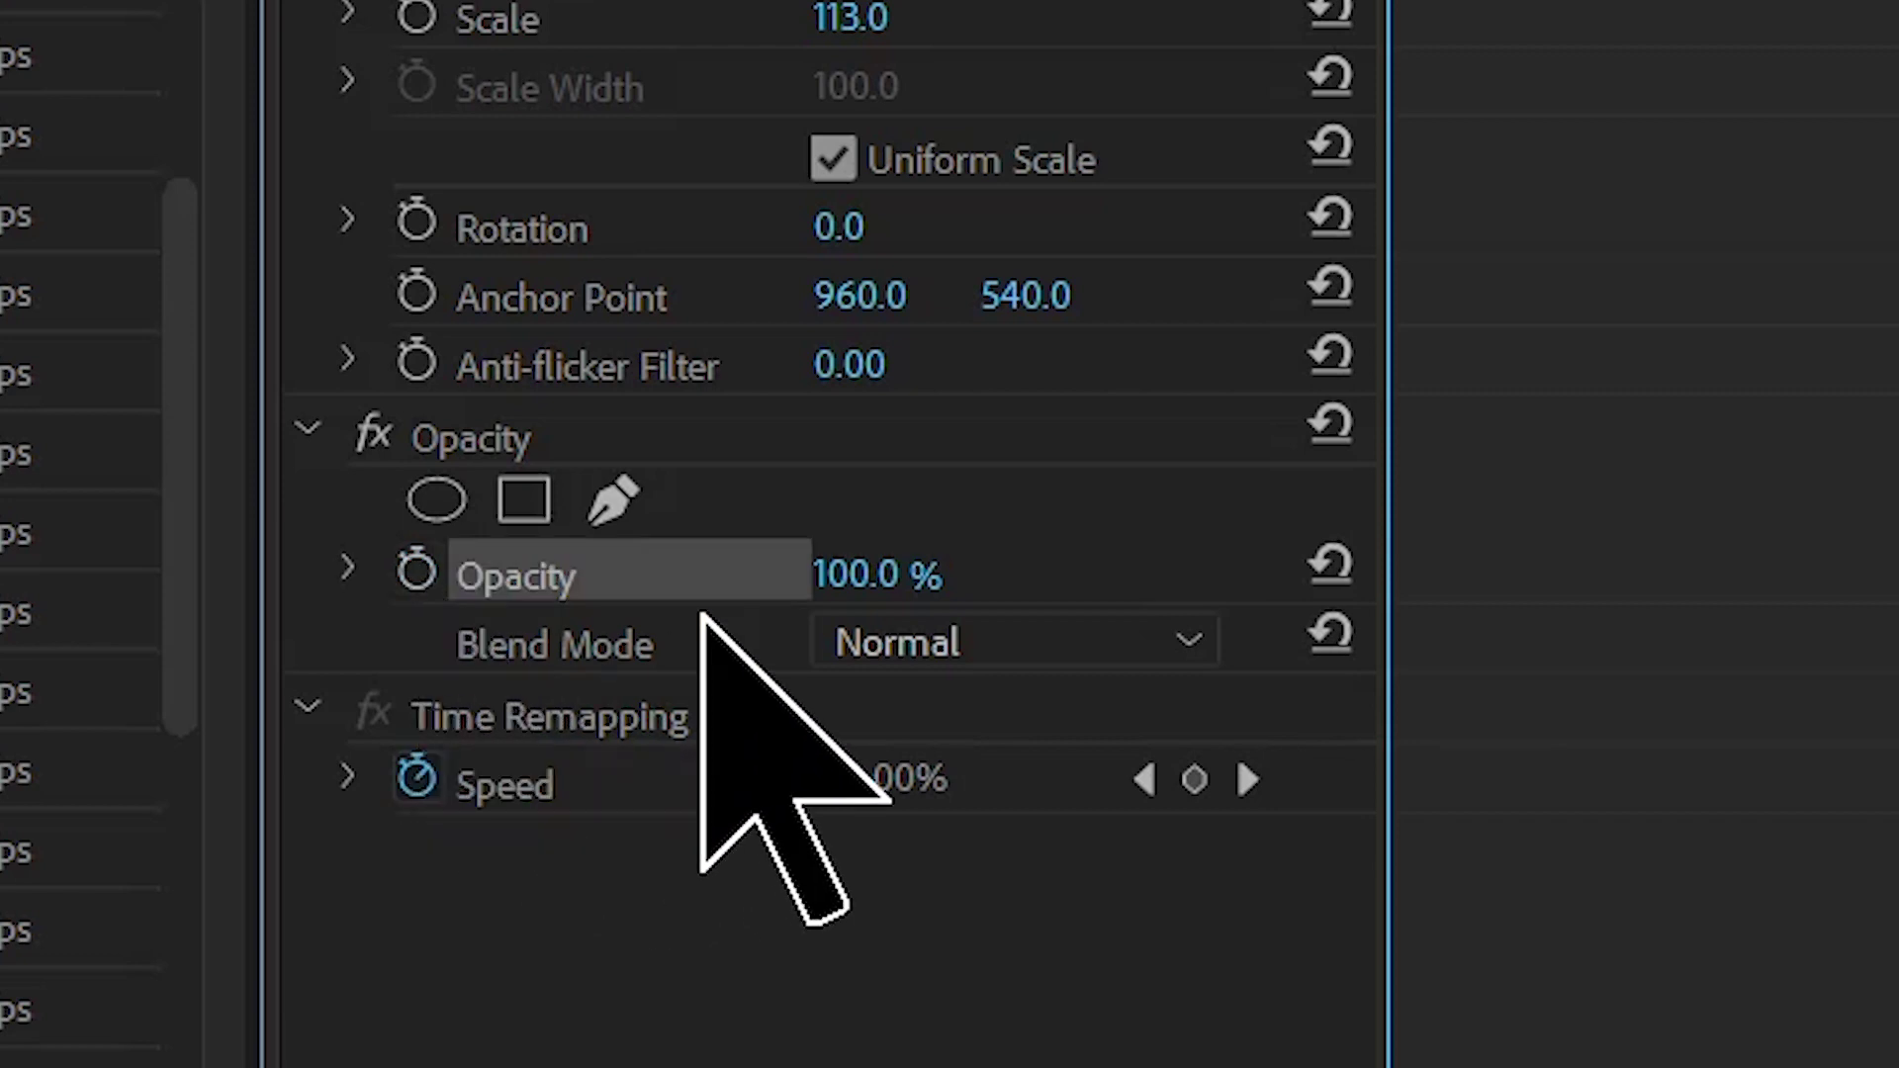
pyautogui.moveTo(903, 572); pyautogui.dragTo(857, 572)
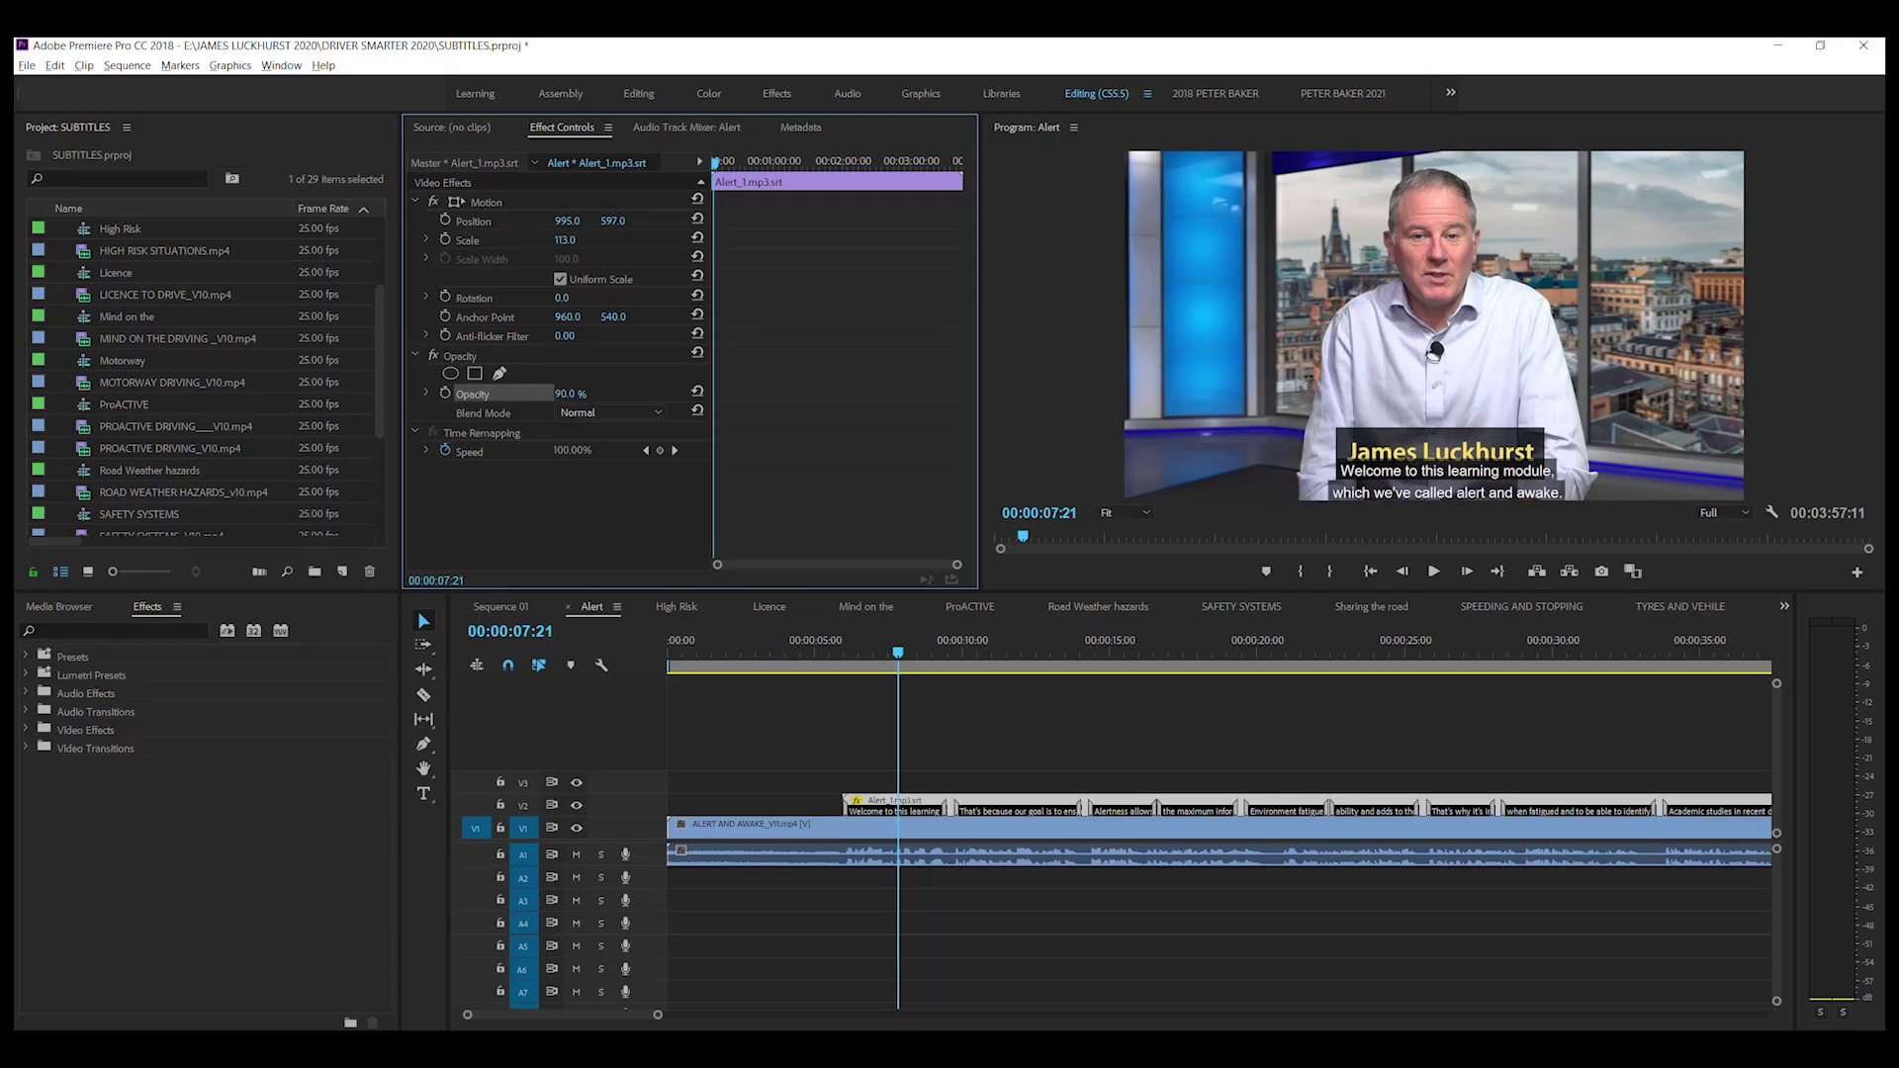
pyautogui.moveTo(570, 394); pyautogui.dragTo(593, 436)
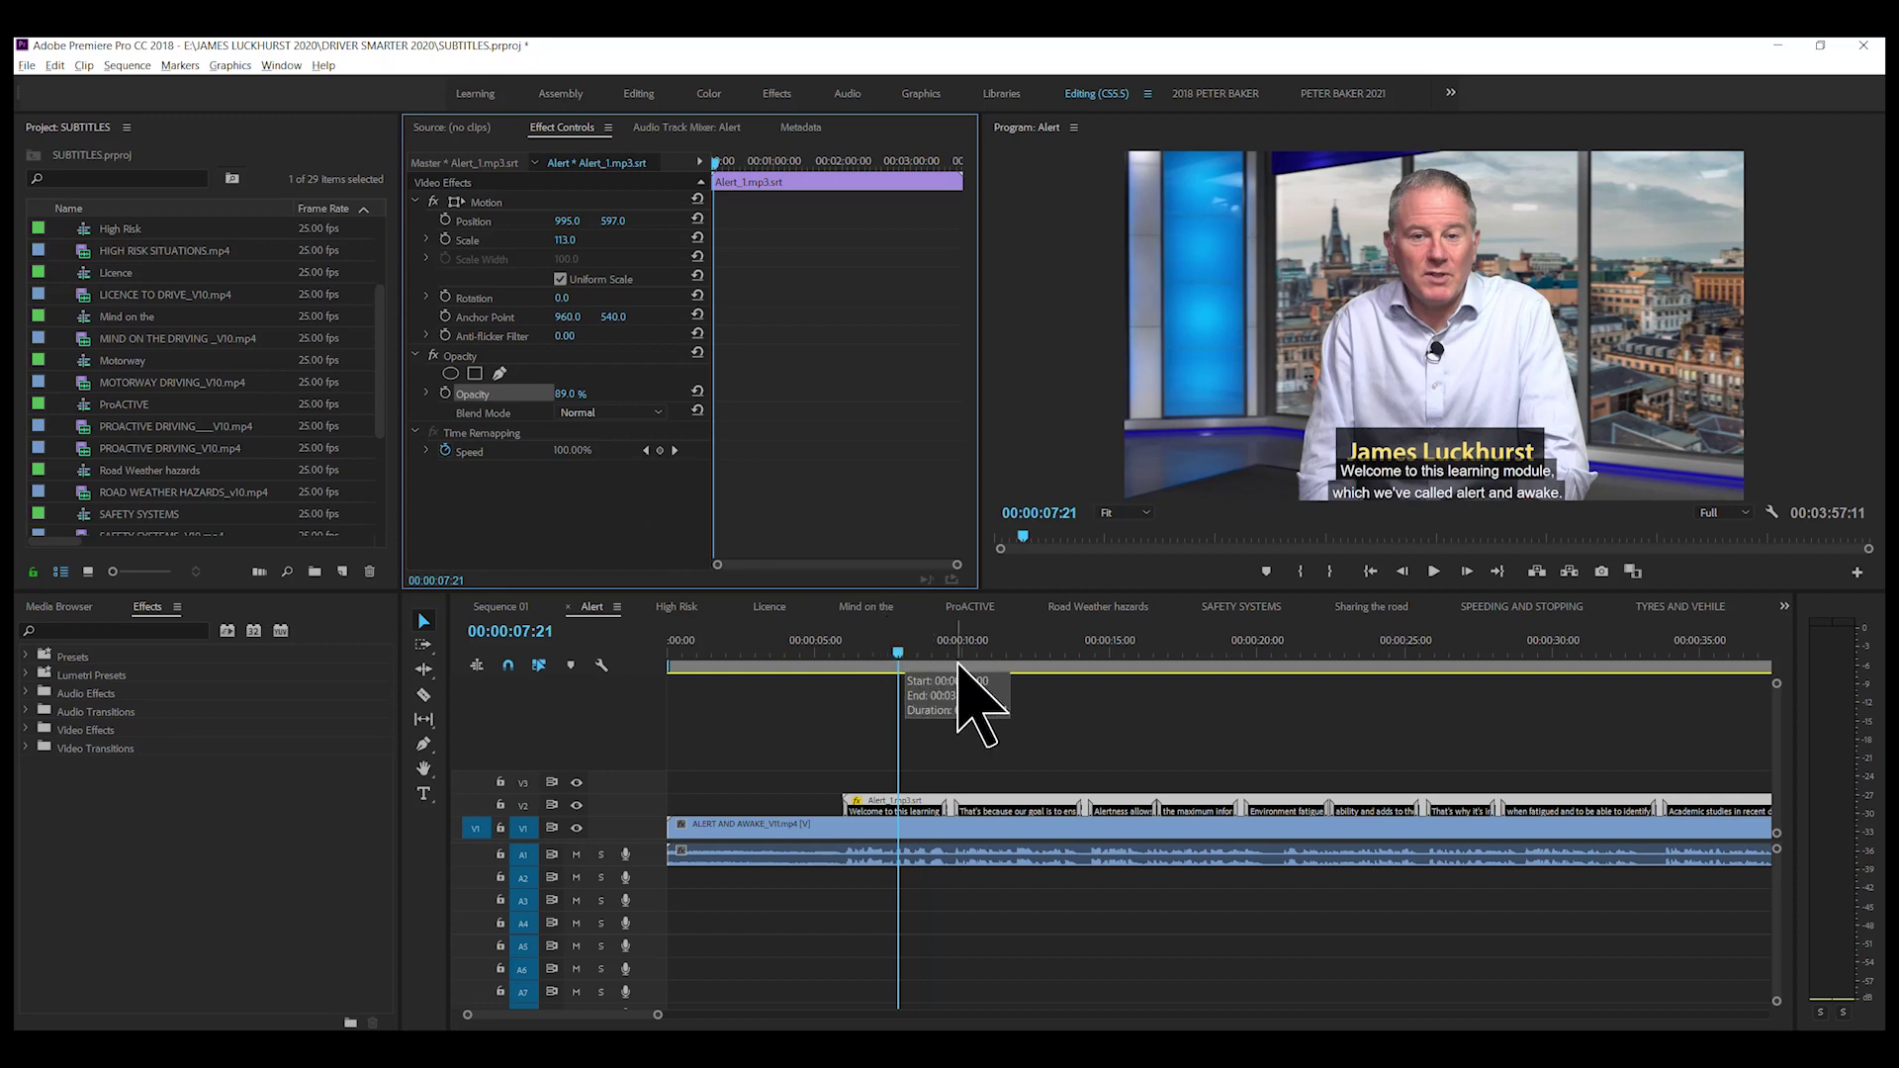
pyautogui.click(1153, 655)
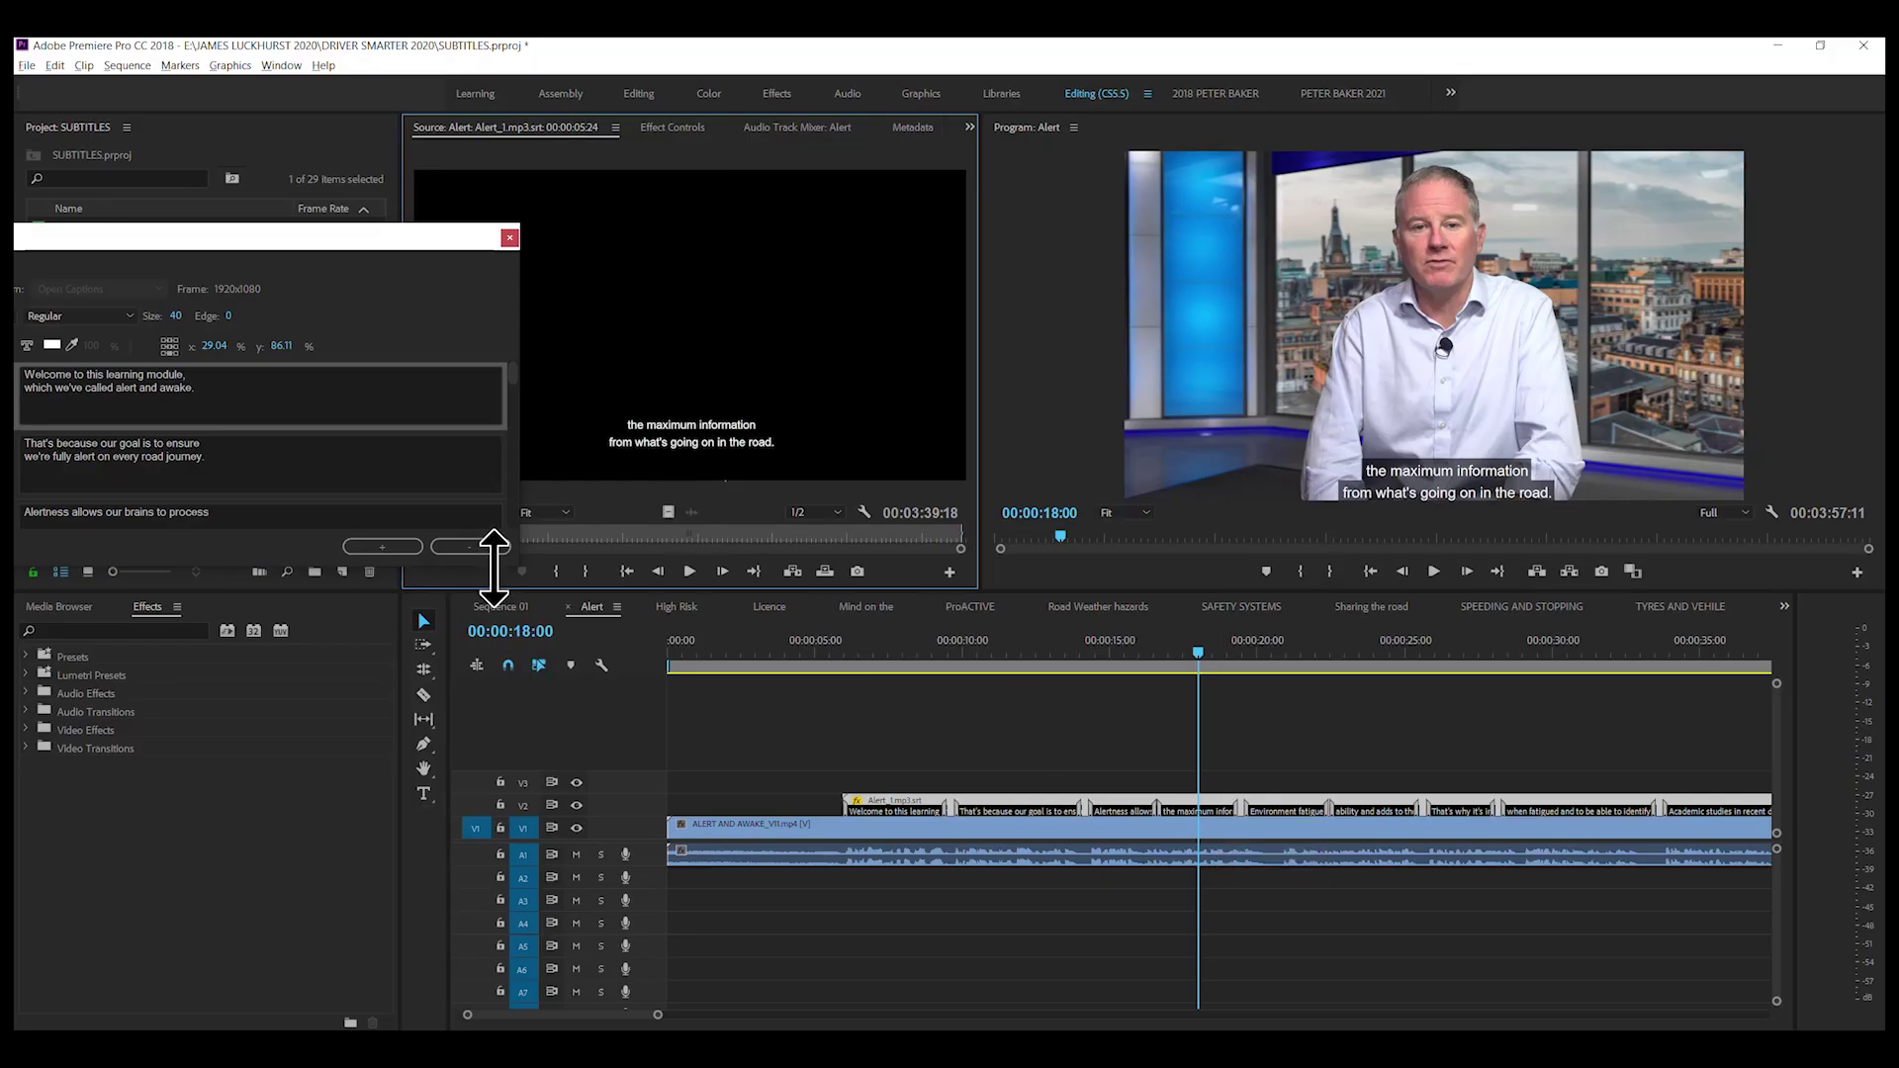
# Step: Add 'environment.' after 'road' in the 'the maximum information' caption, then check the next caption
pyautogui.moveTo(523, 561); pyautogui.dragTo(525, 966)
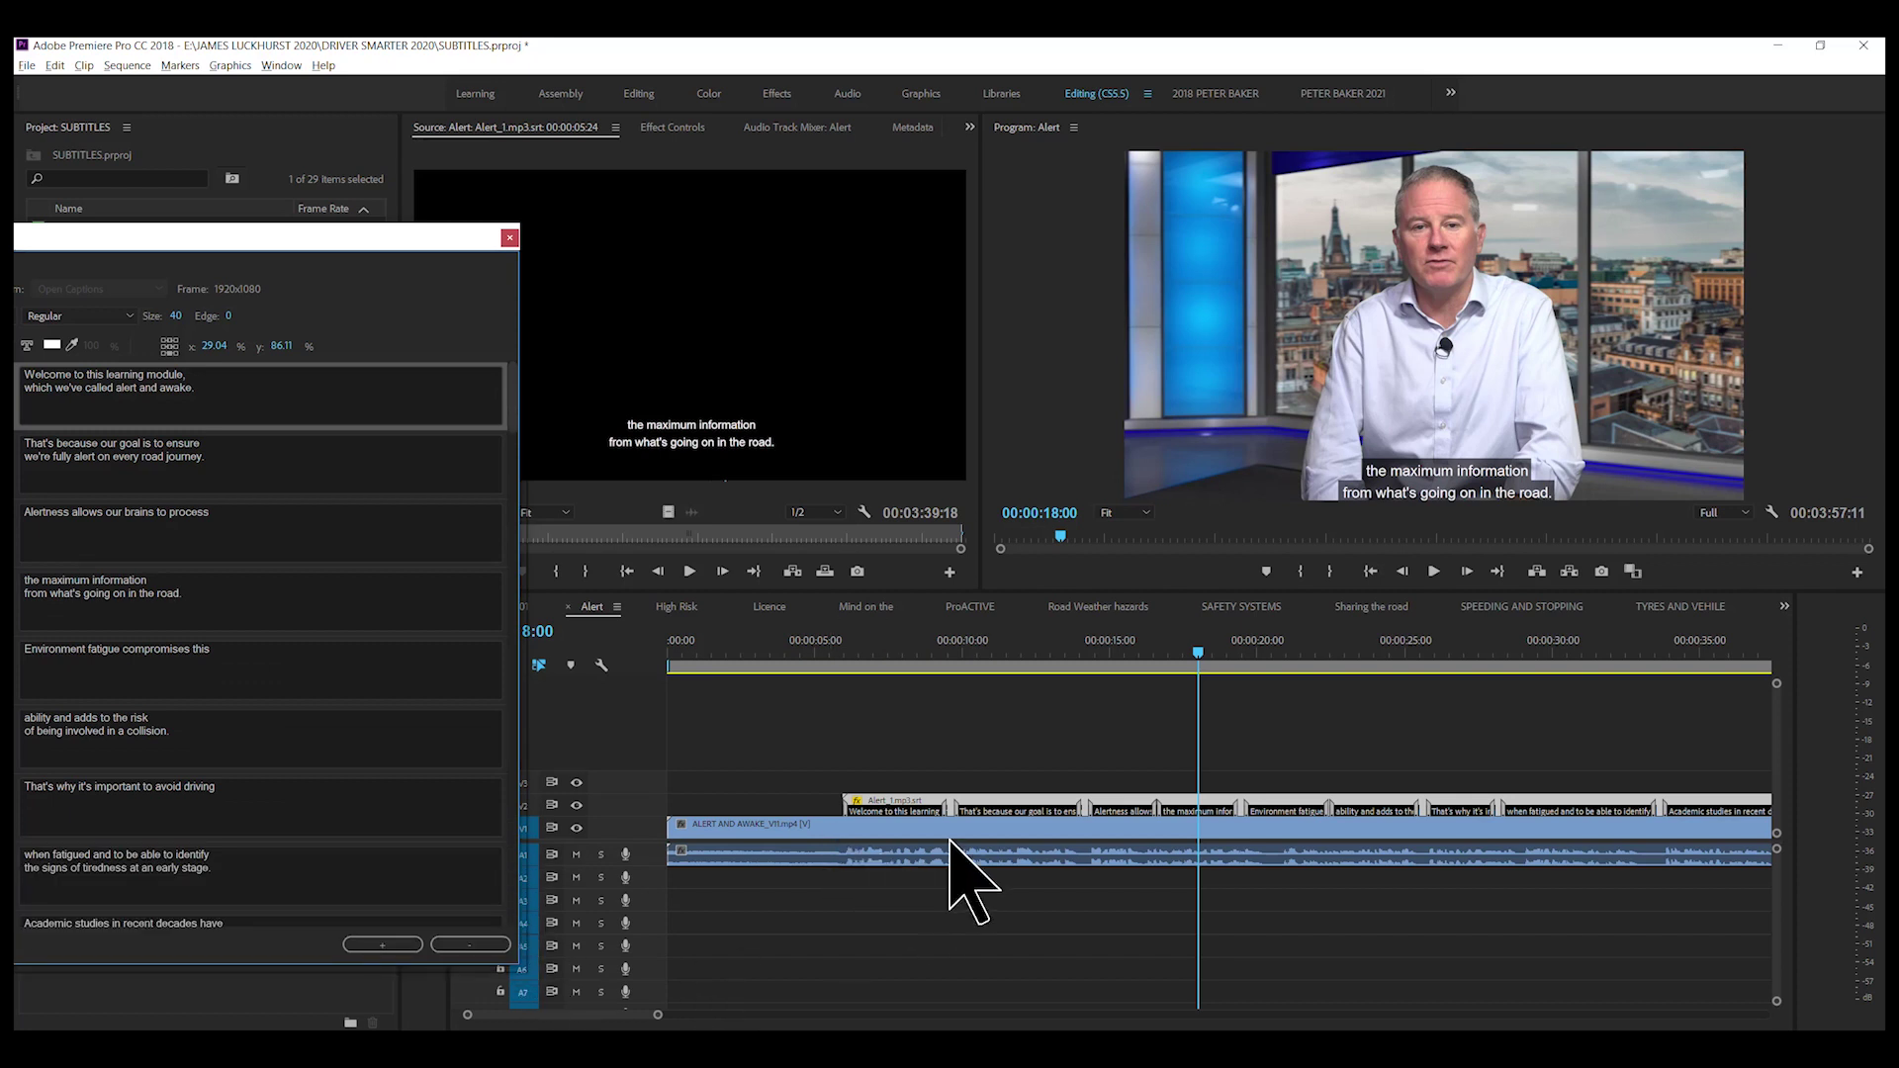
pyautogui.click(1185, 812)
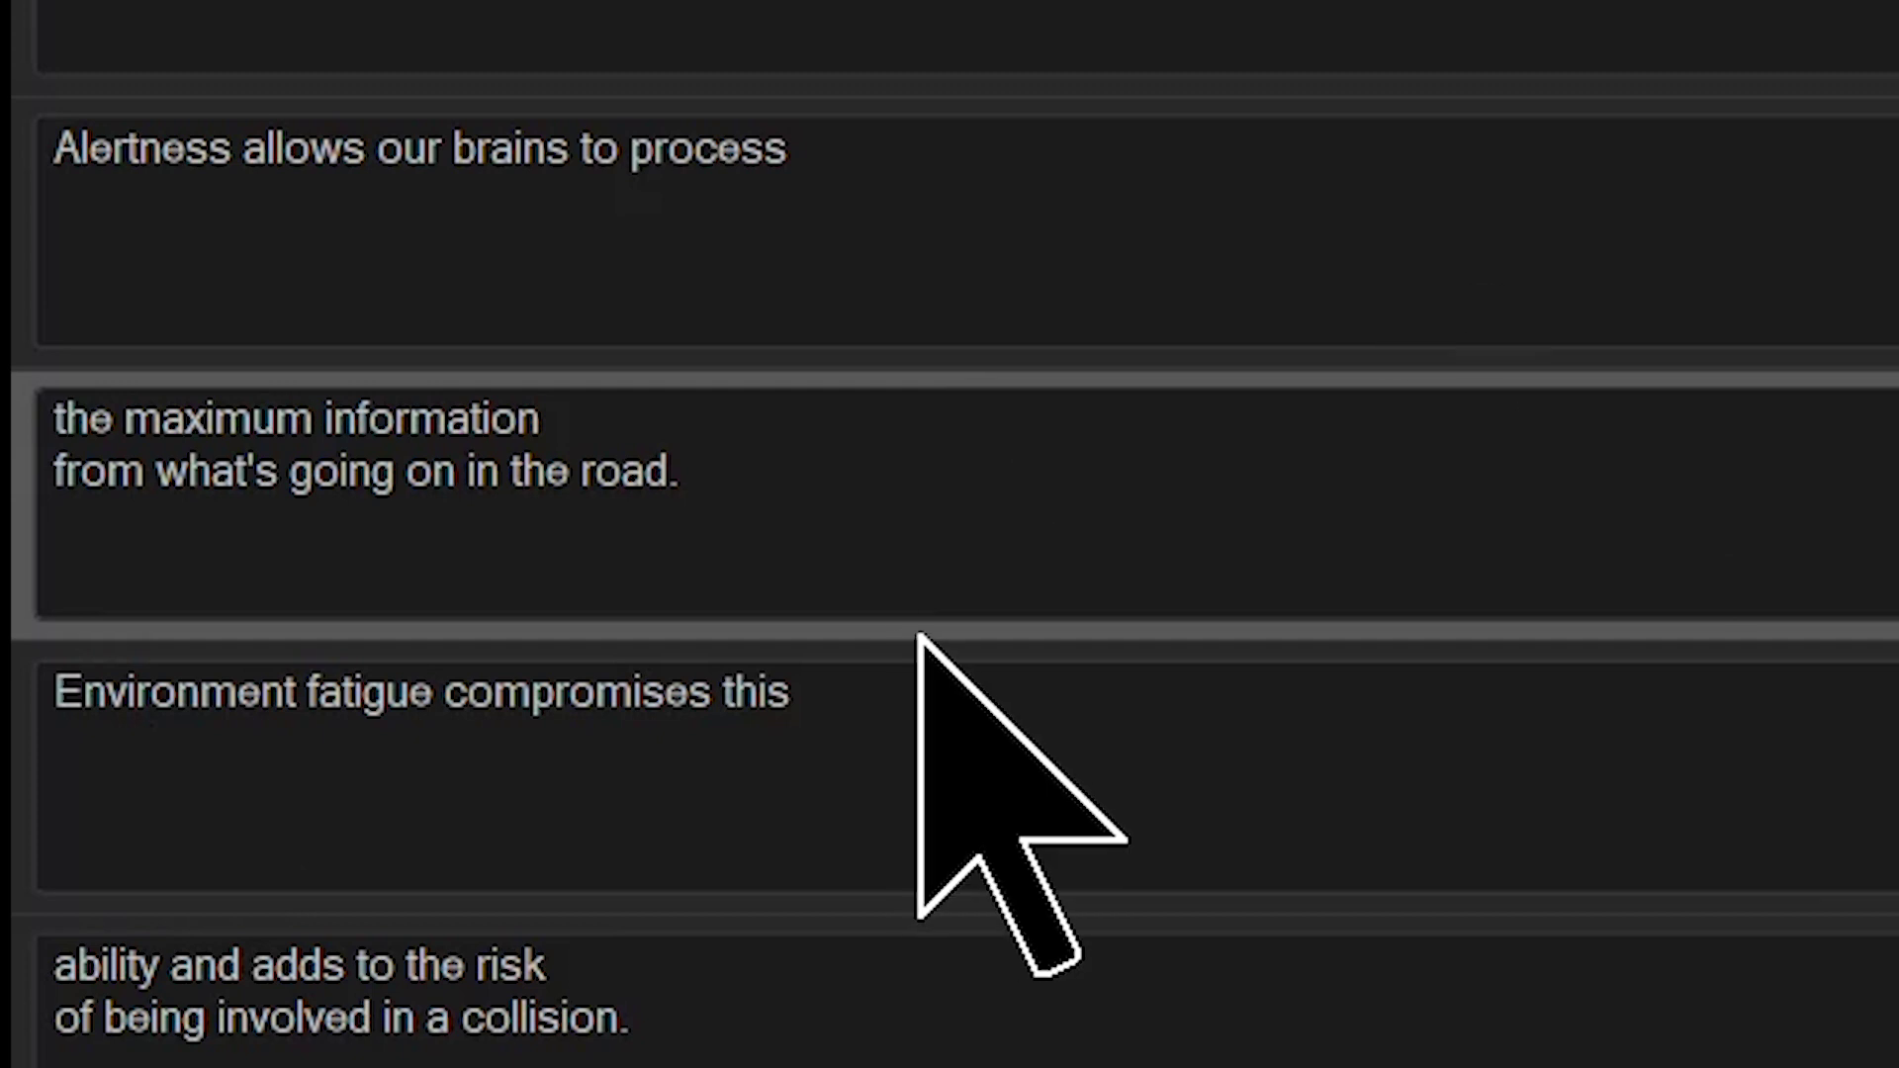
pyautogui.click(935, 605)
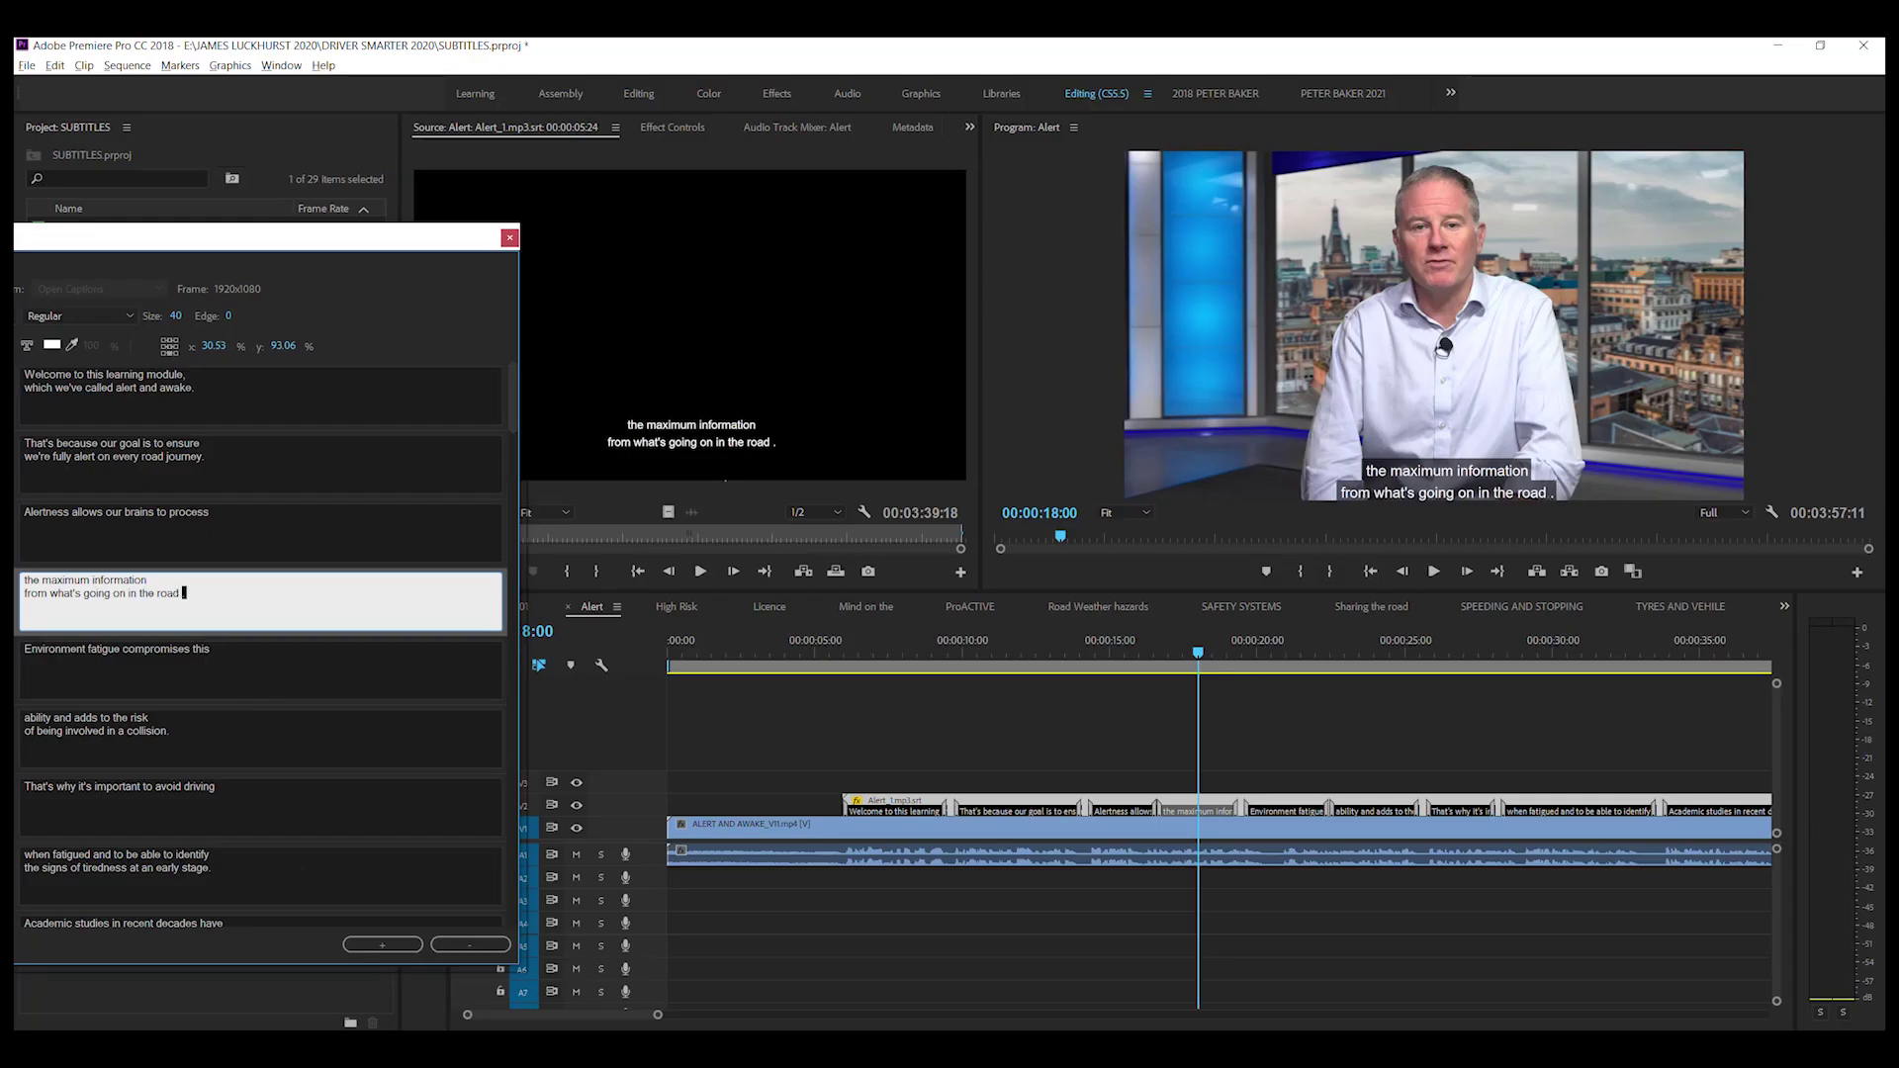
pyautogui.write('environment.')
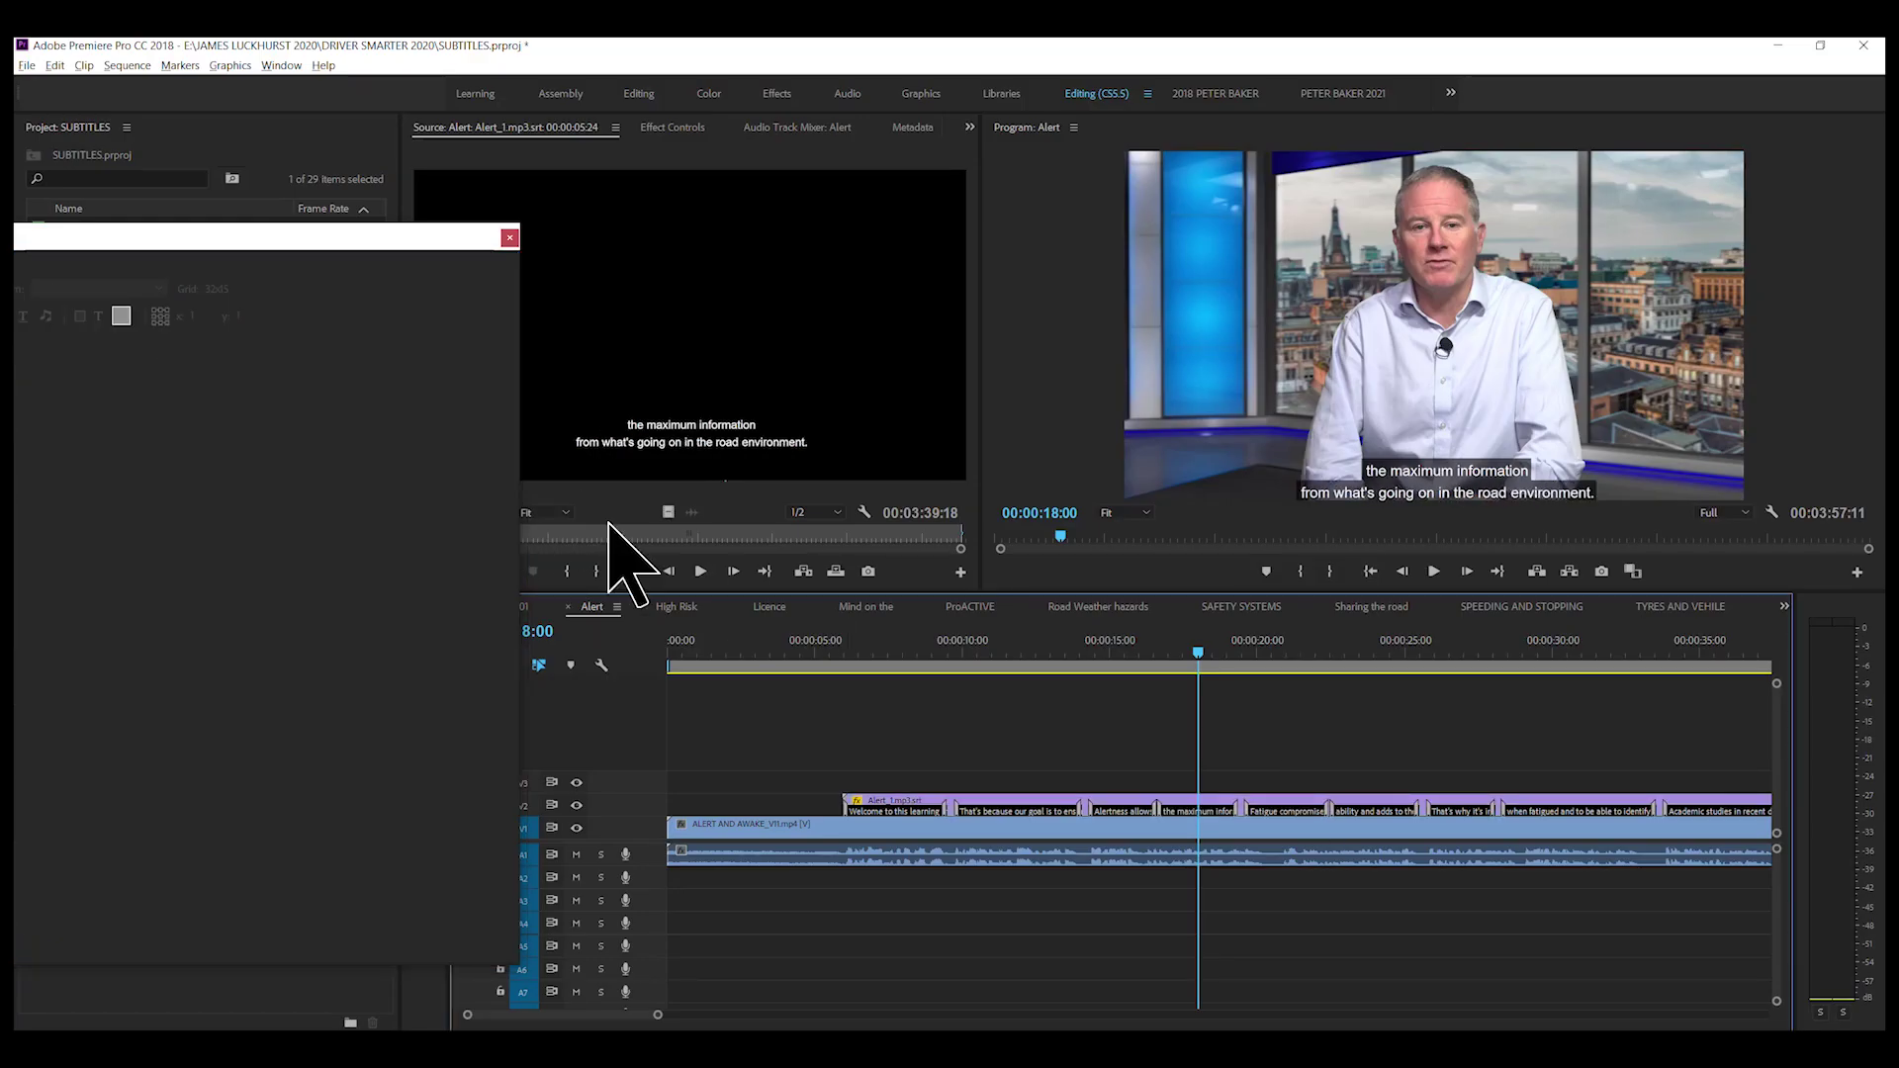
pyautogui.moveTo(1209, 665); pyautogui.dragTo(1260, 666)
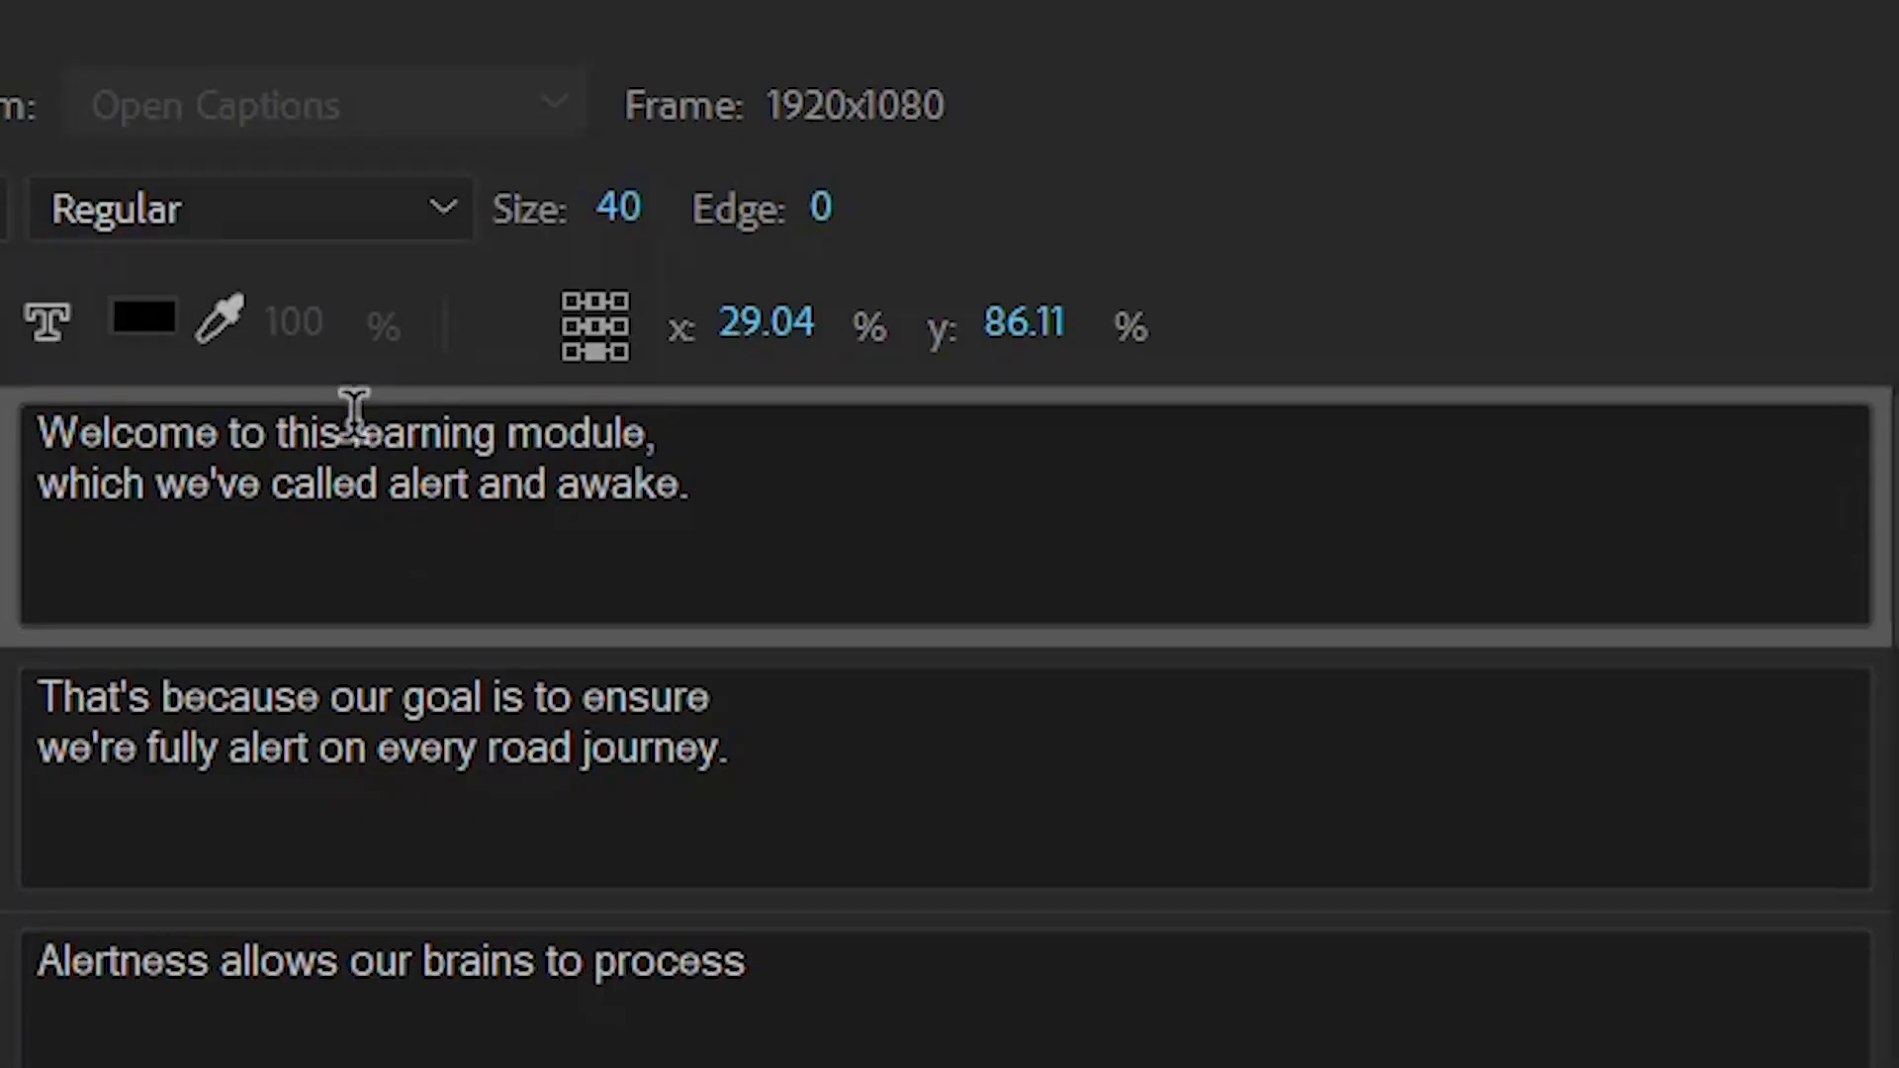
pyautogui.click(221, 319)
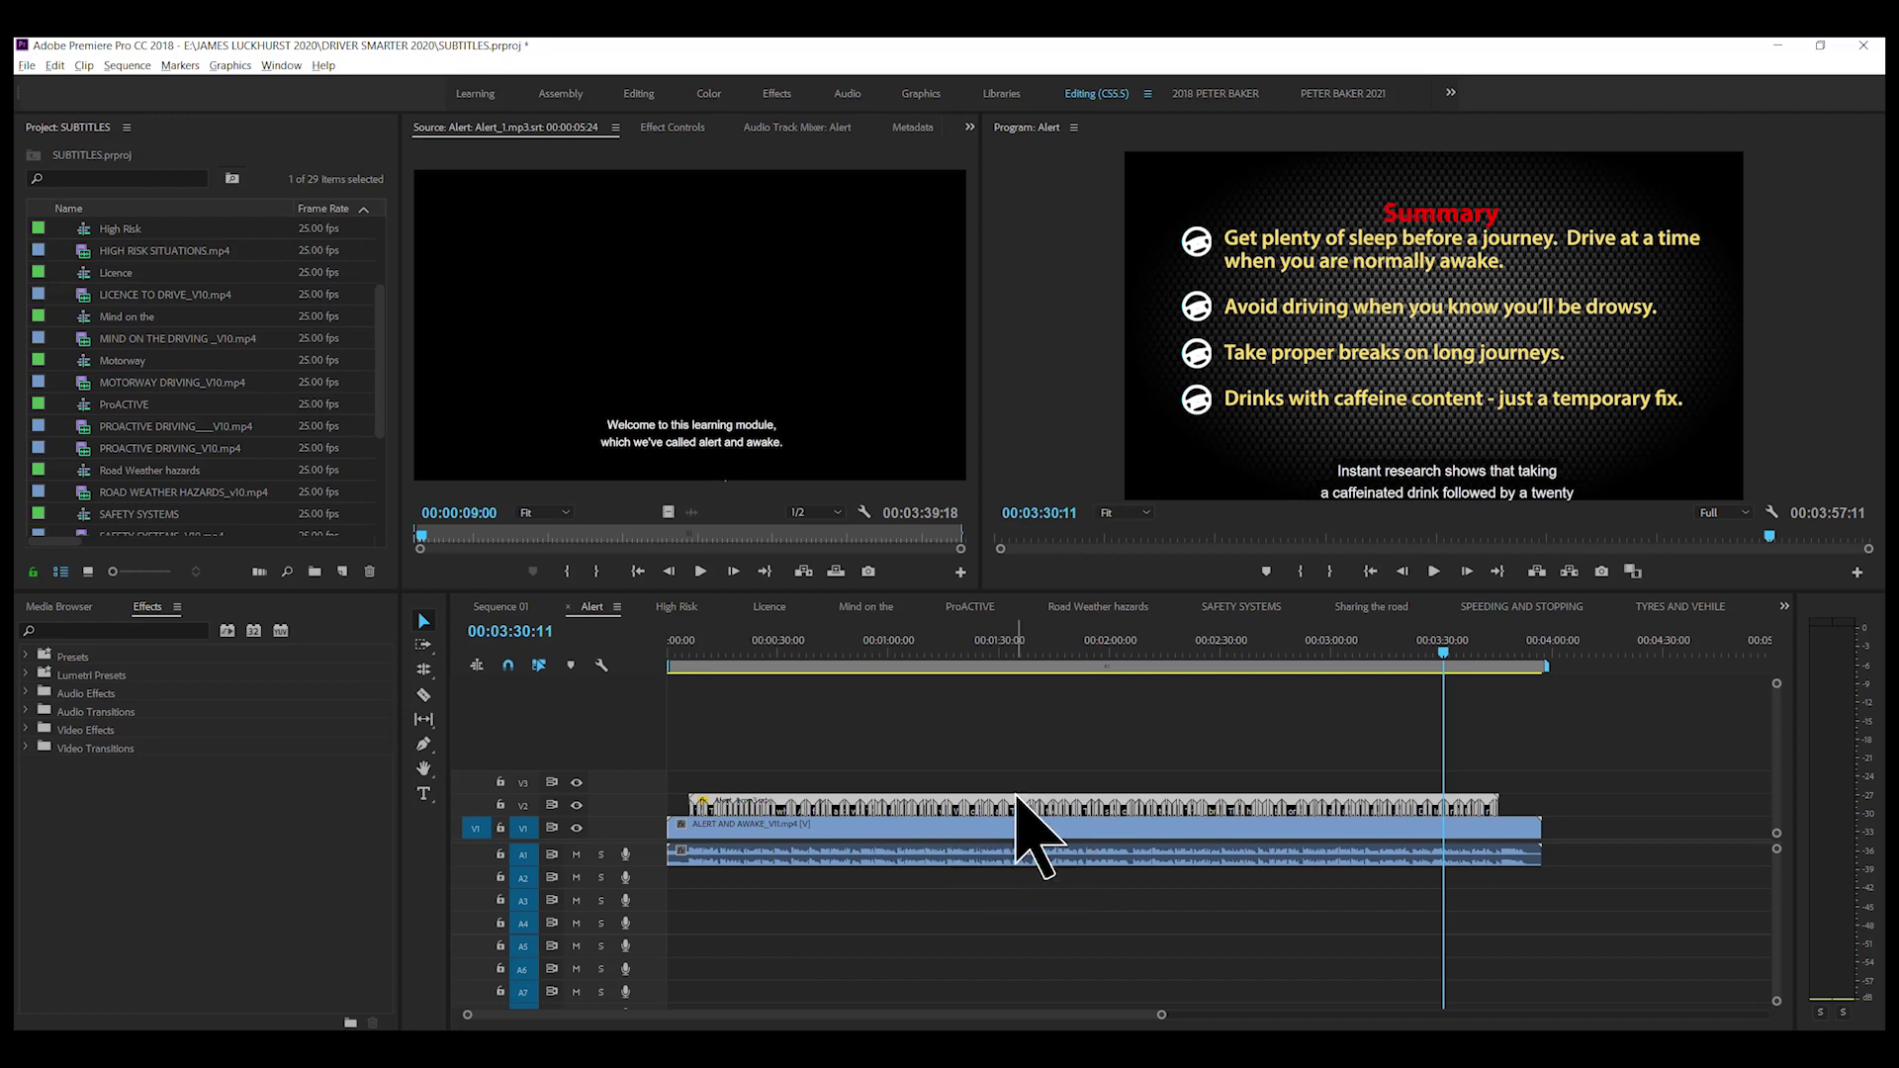
pyautogui.click(1066, 712)
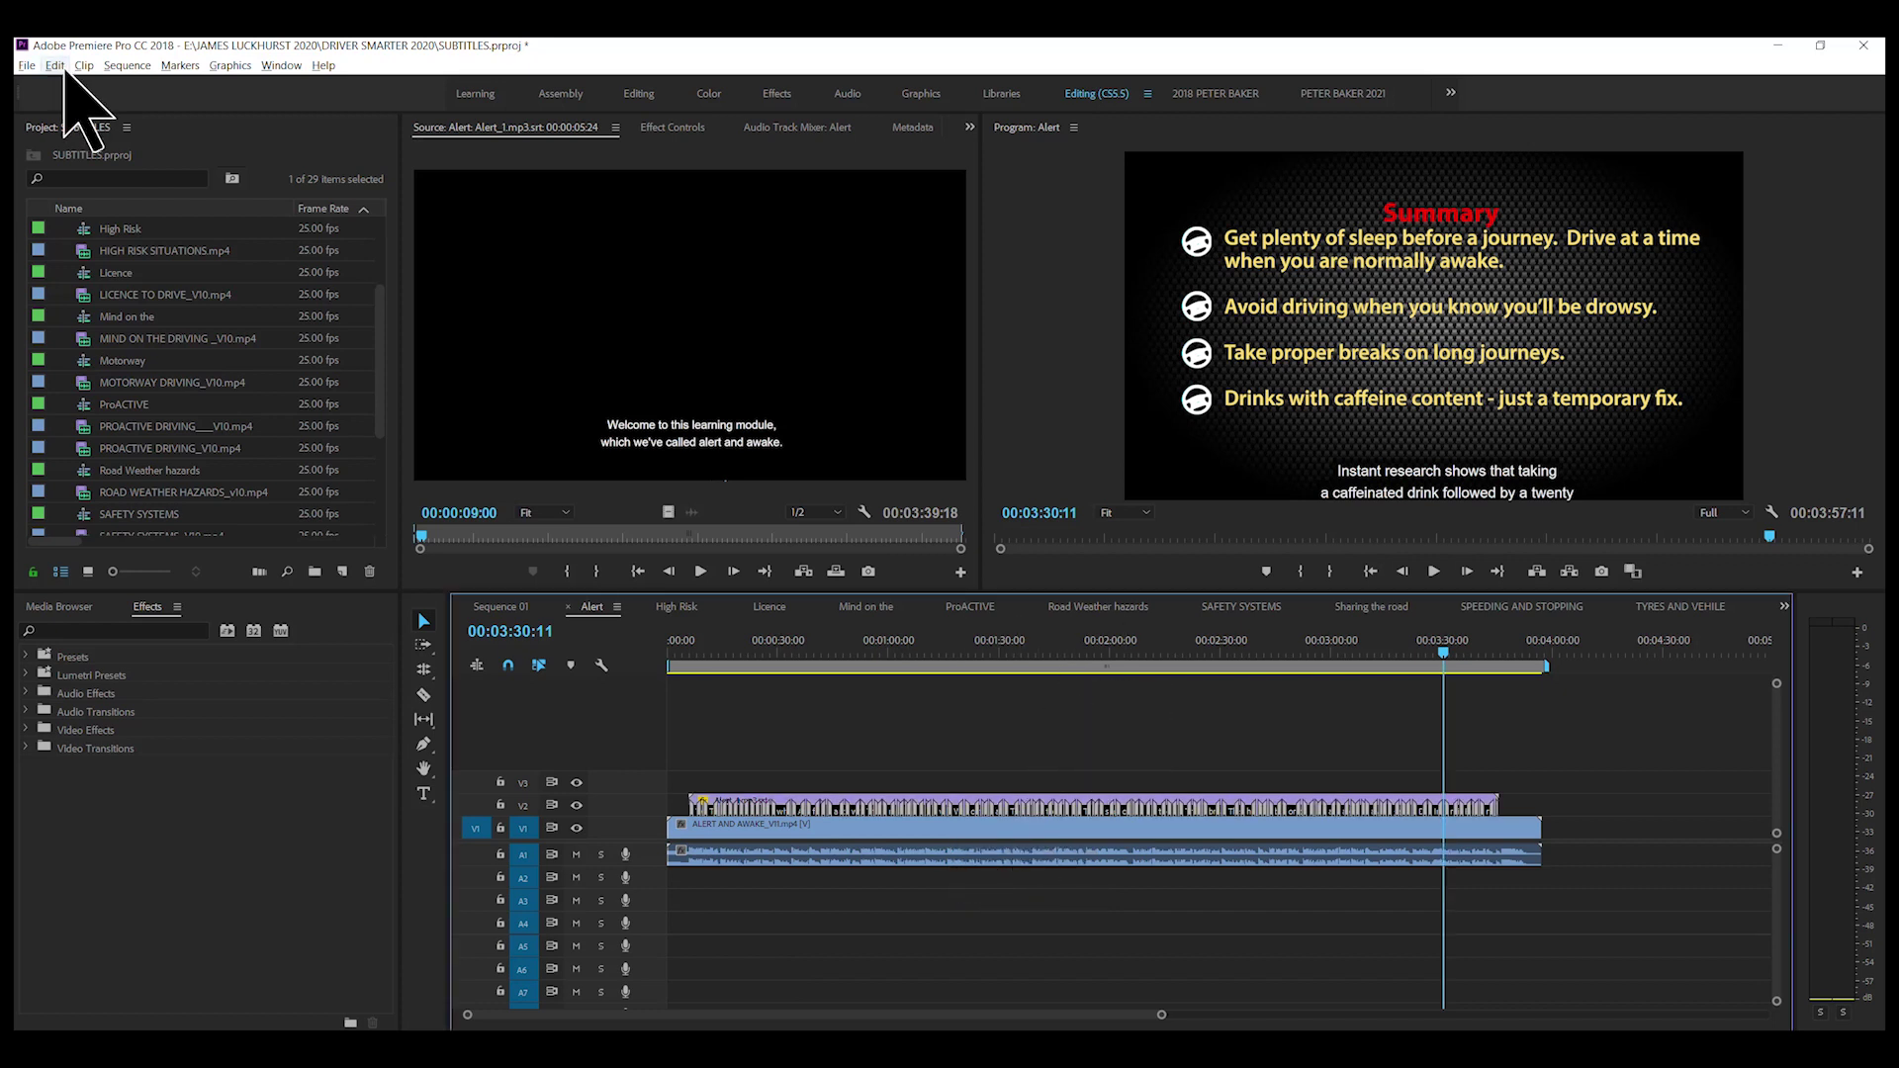
pyautogui.click(26, 66)
pyautogui.moveTo(164, 539)
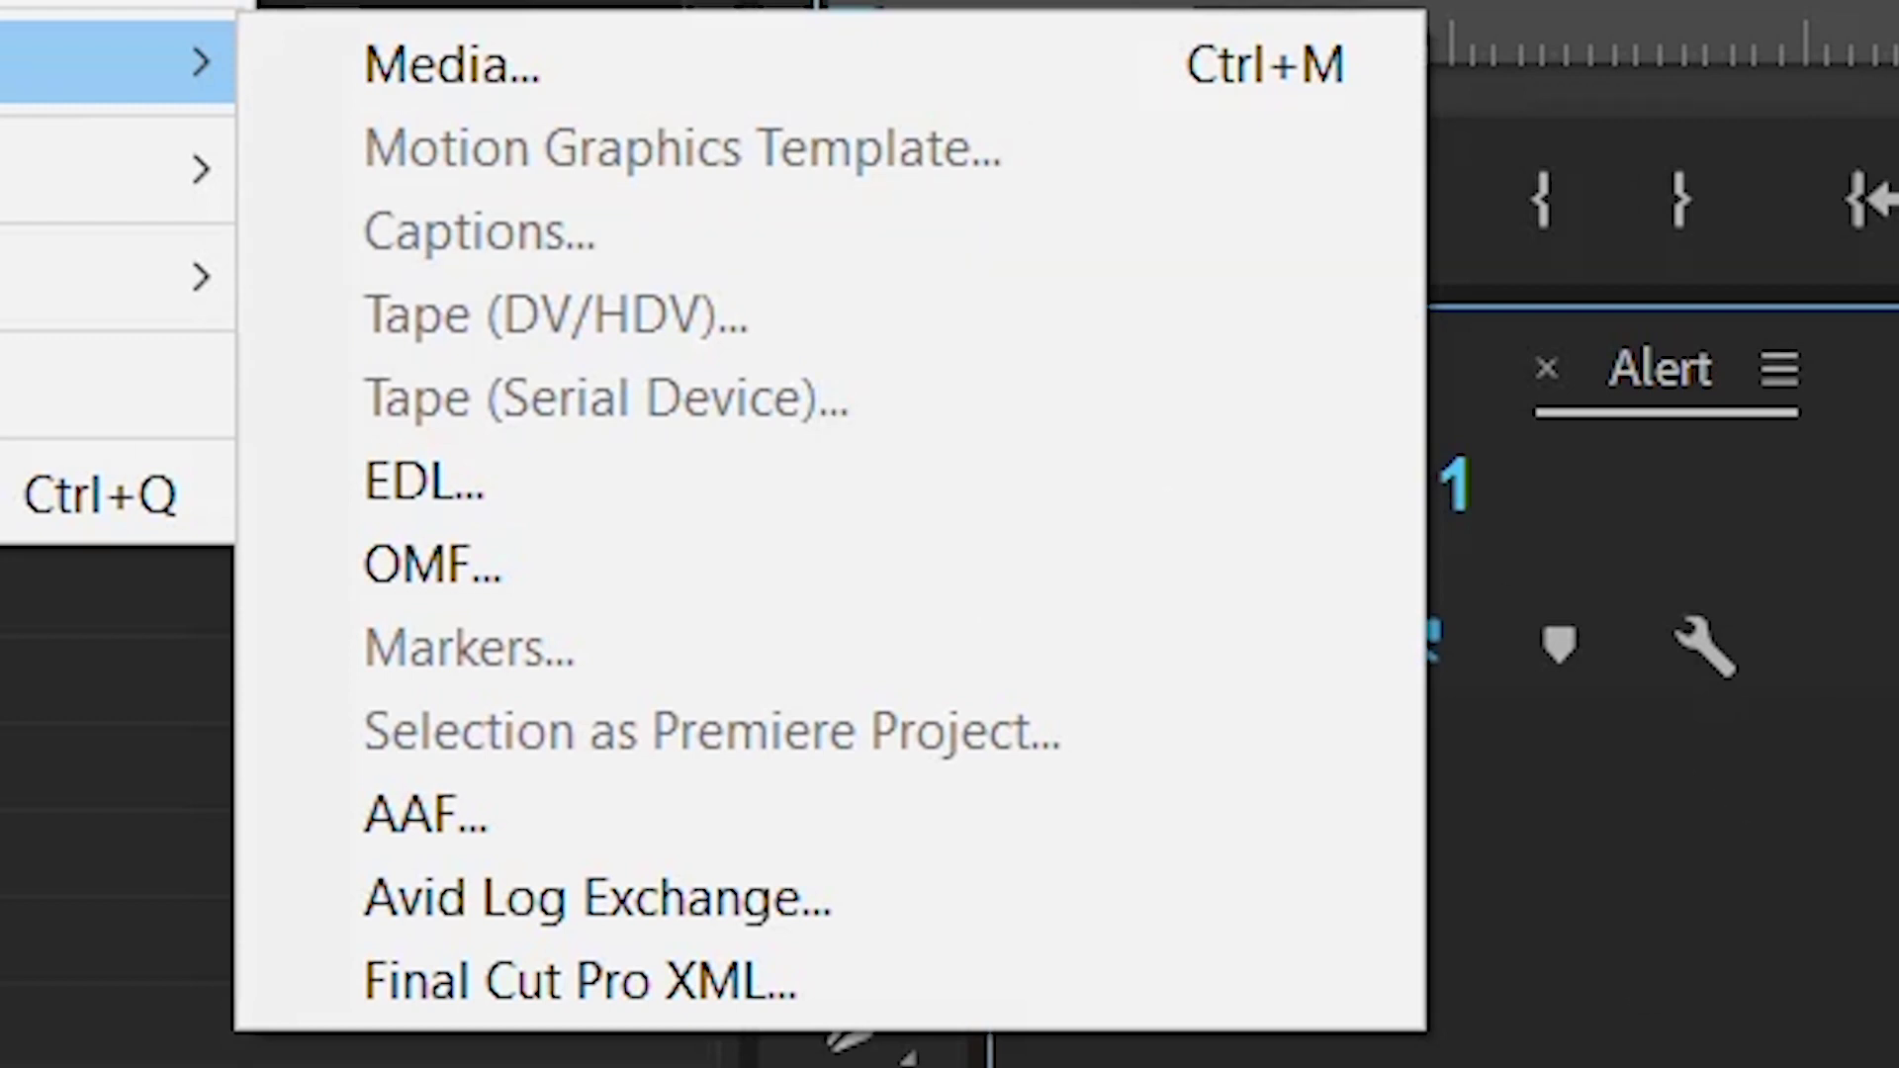
pyautogui.press('Escape')
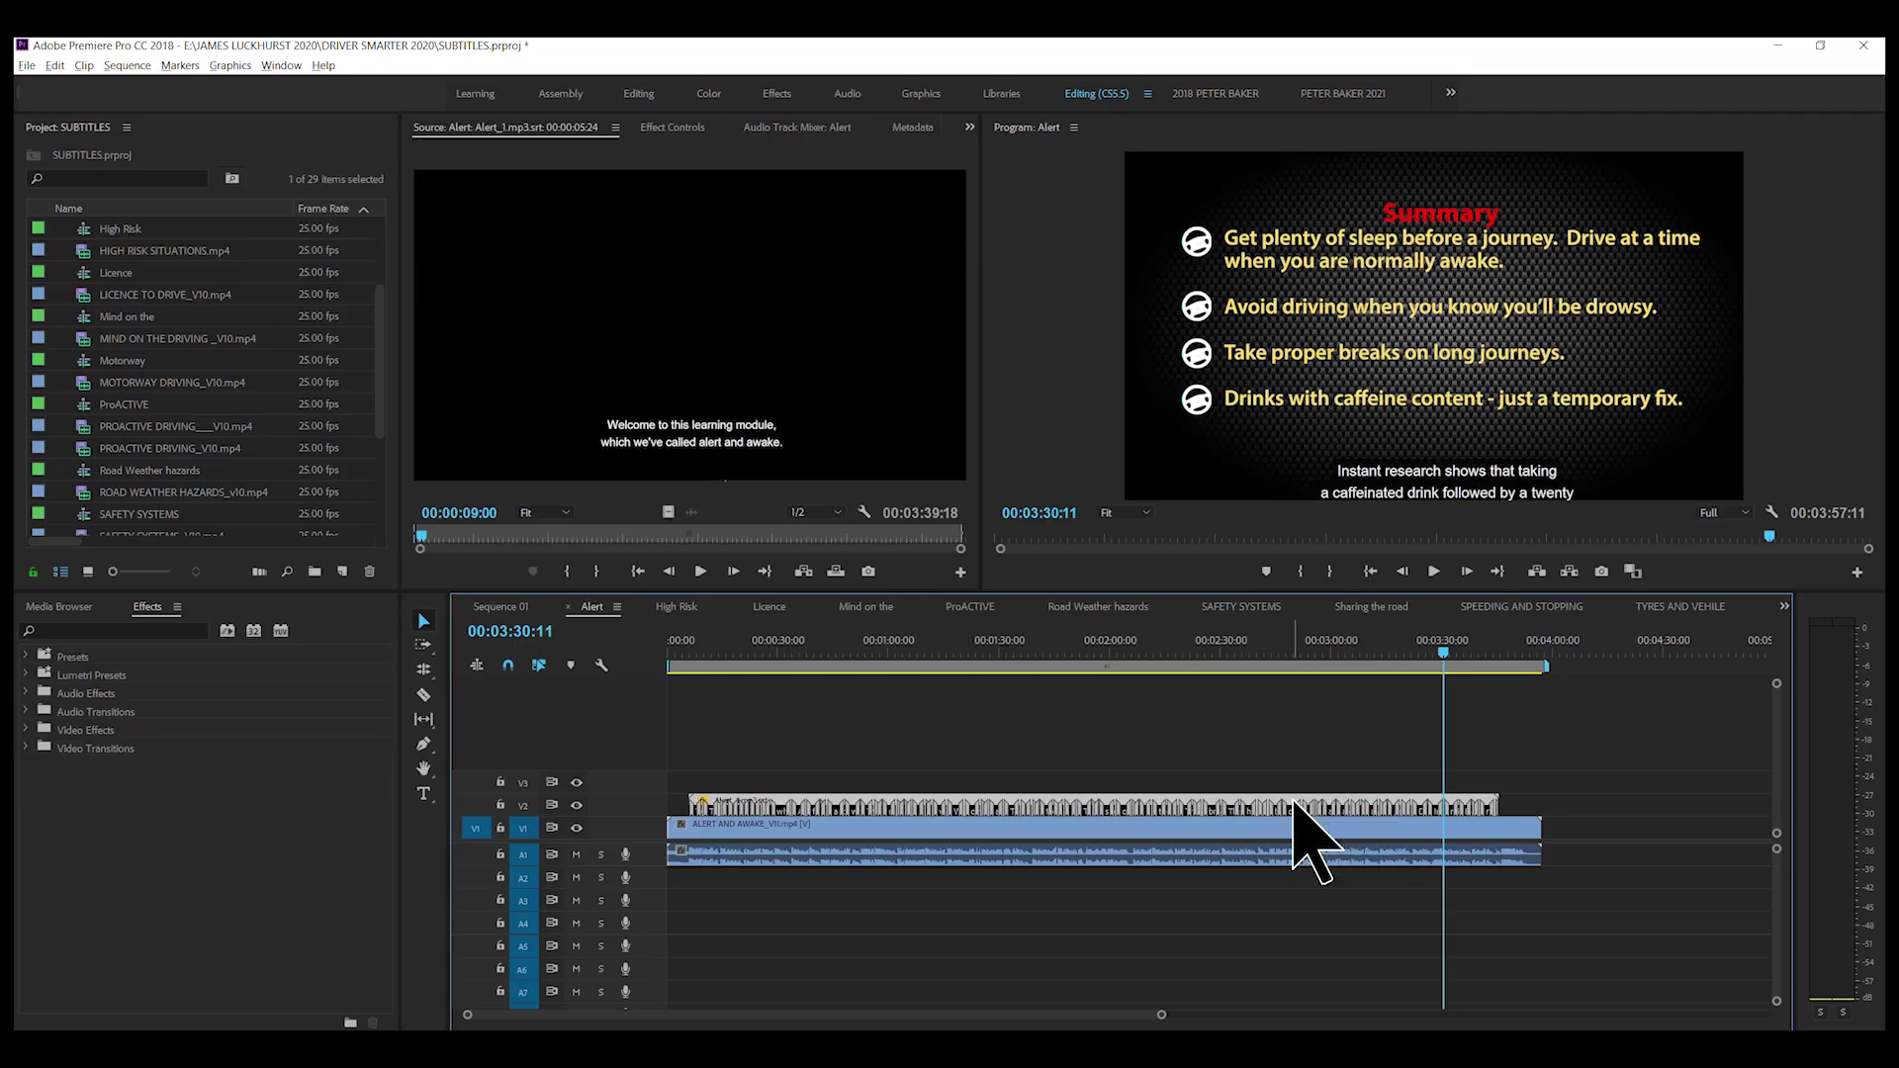
# Step: Reveal the caption clip in the Project panel and export it as SubRip (.srt) captions
pyautogui.rightClick(1294, 804)
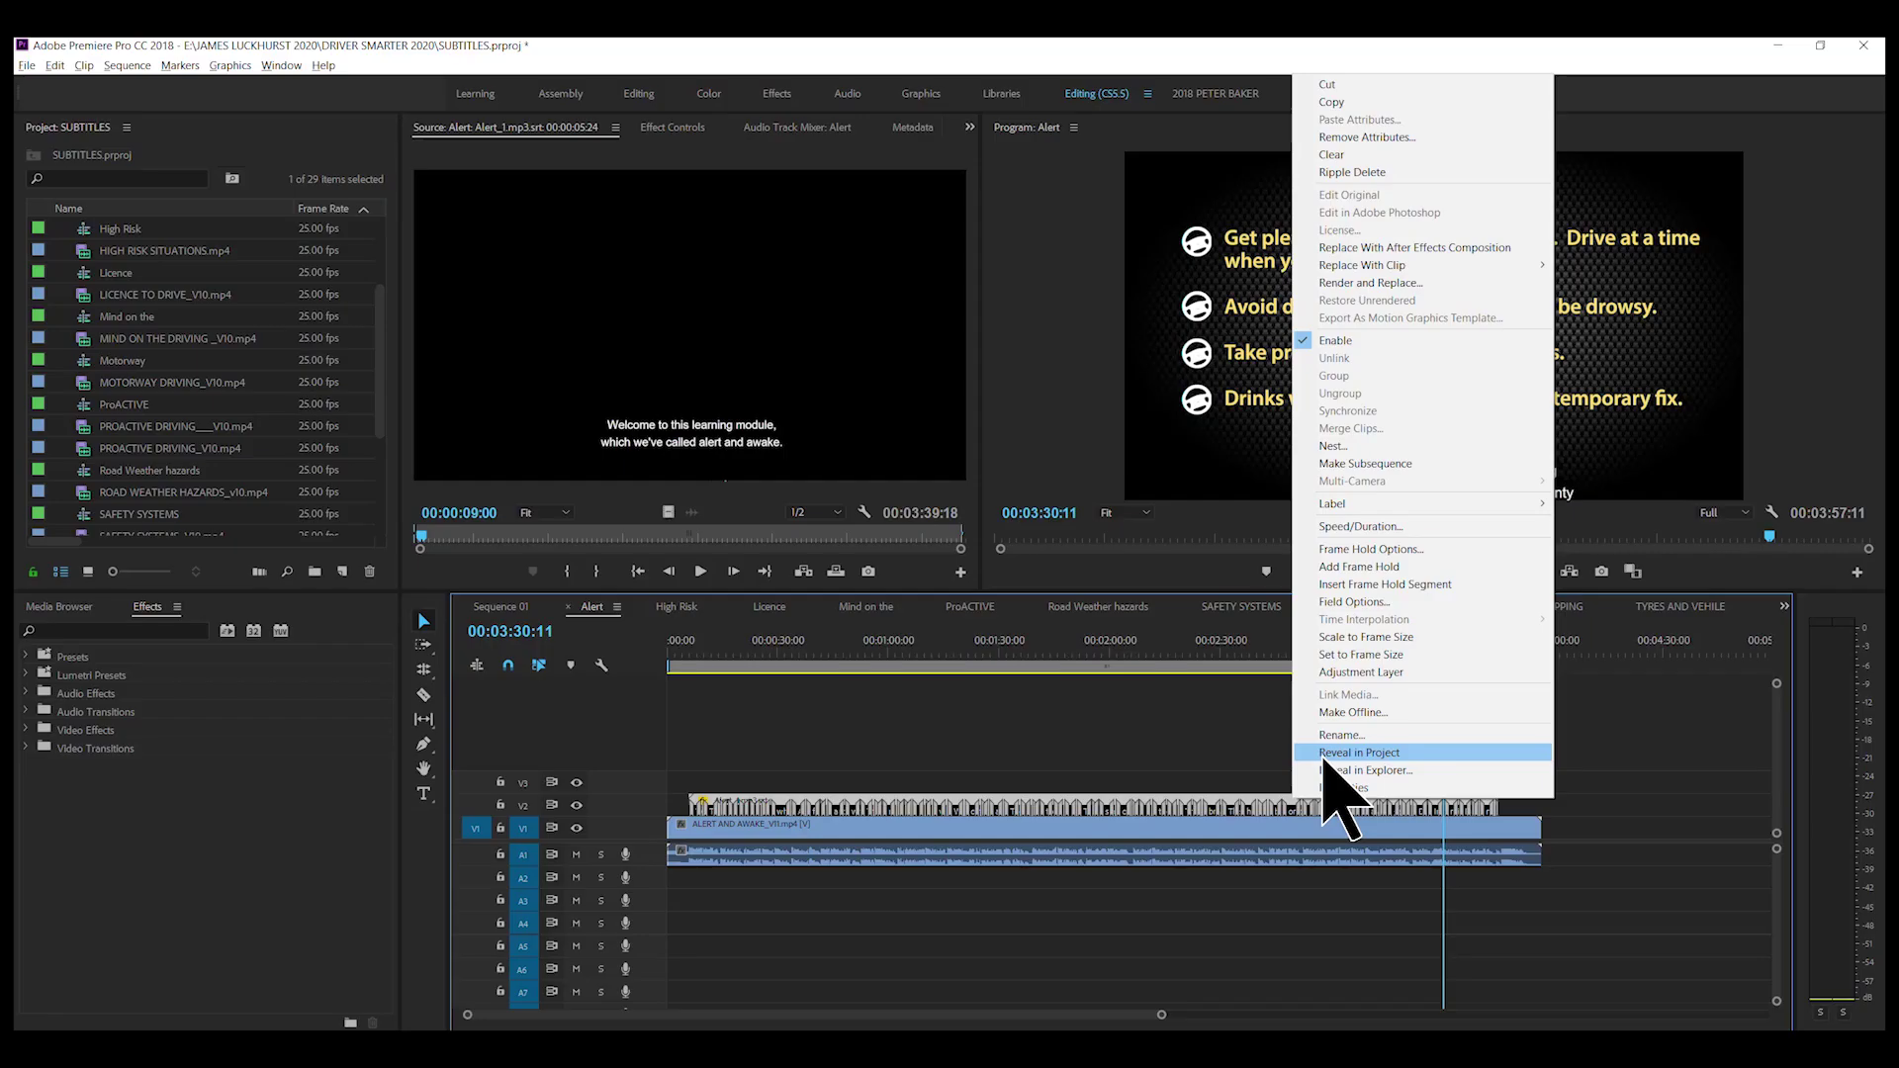
pyautogui.click(534, 766)
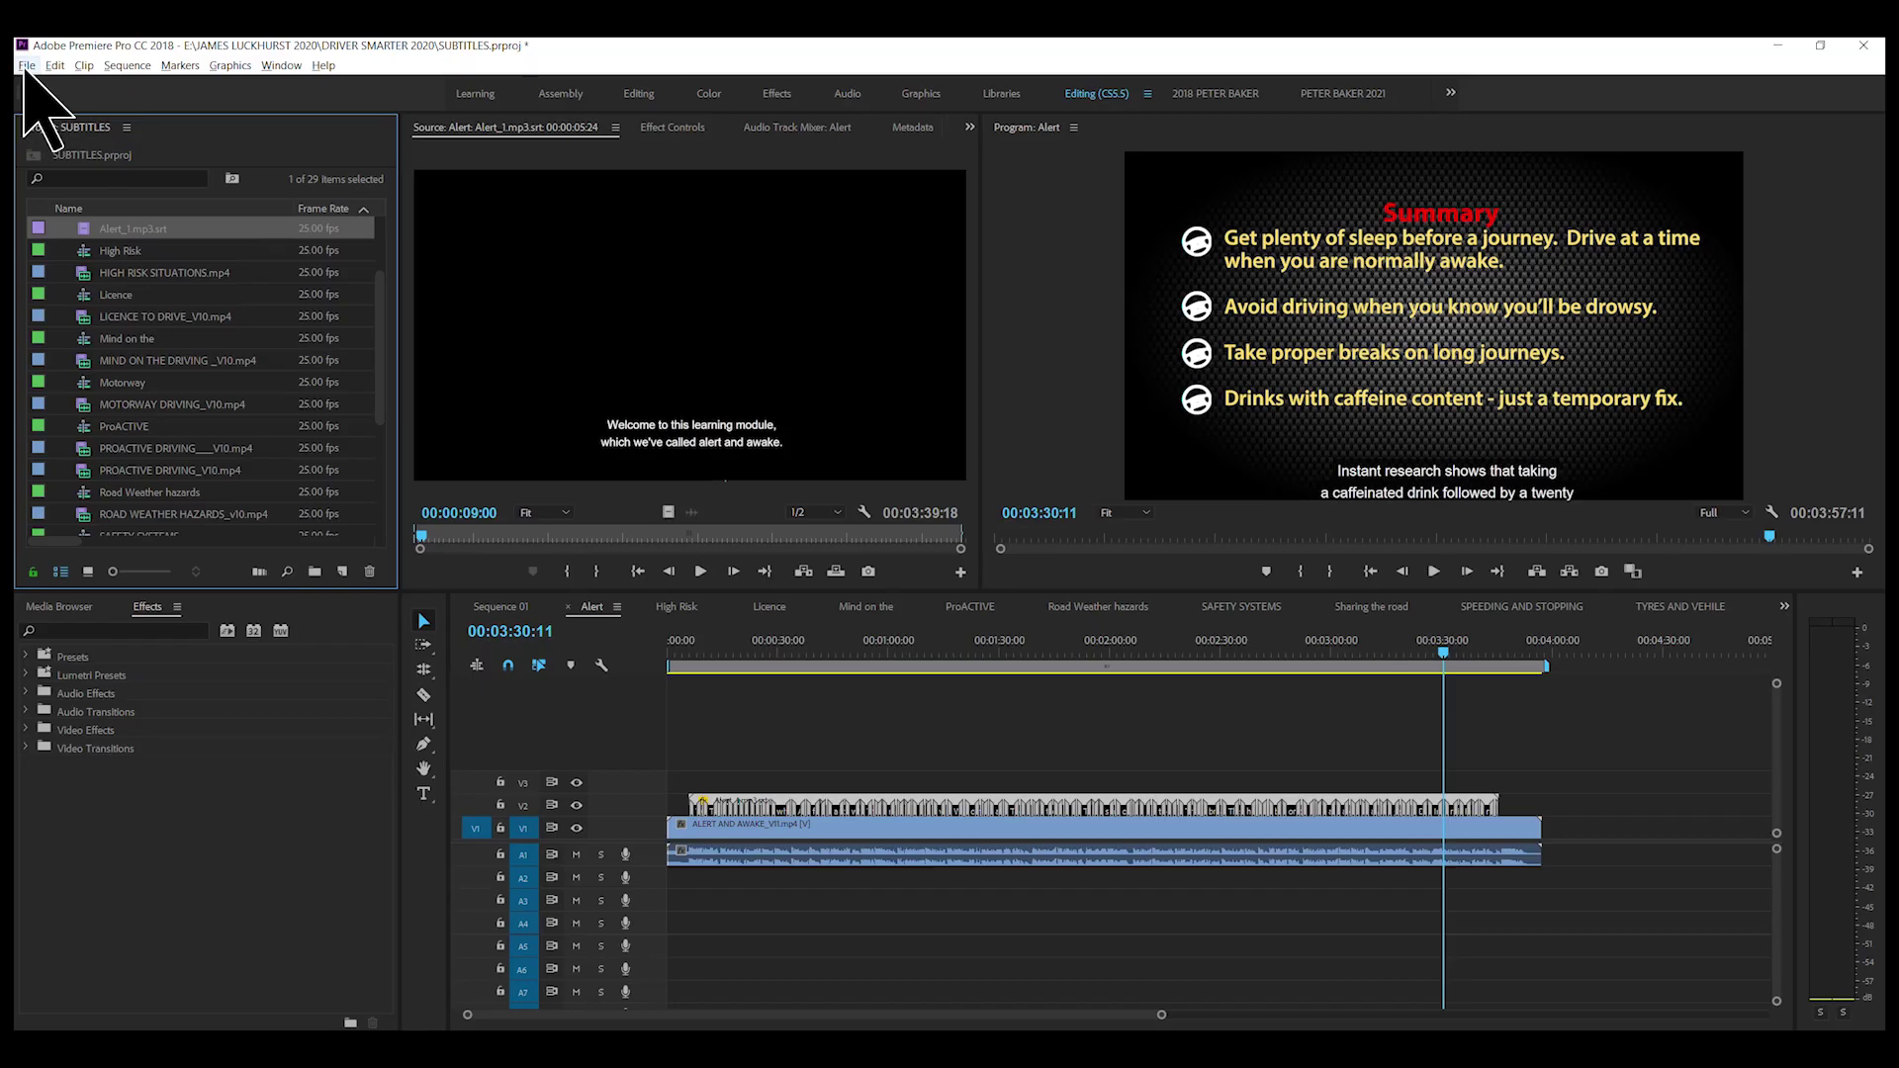
pyautogui.click(27, 65)
pyautogui.moveTo(148, 540)
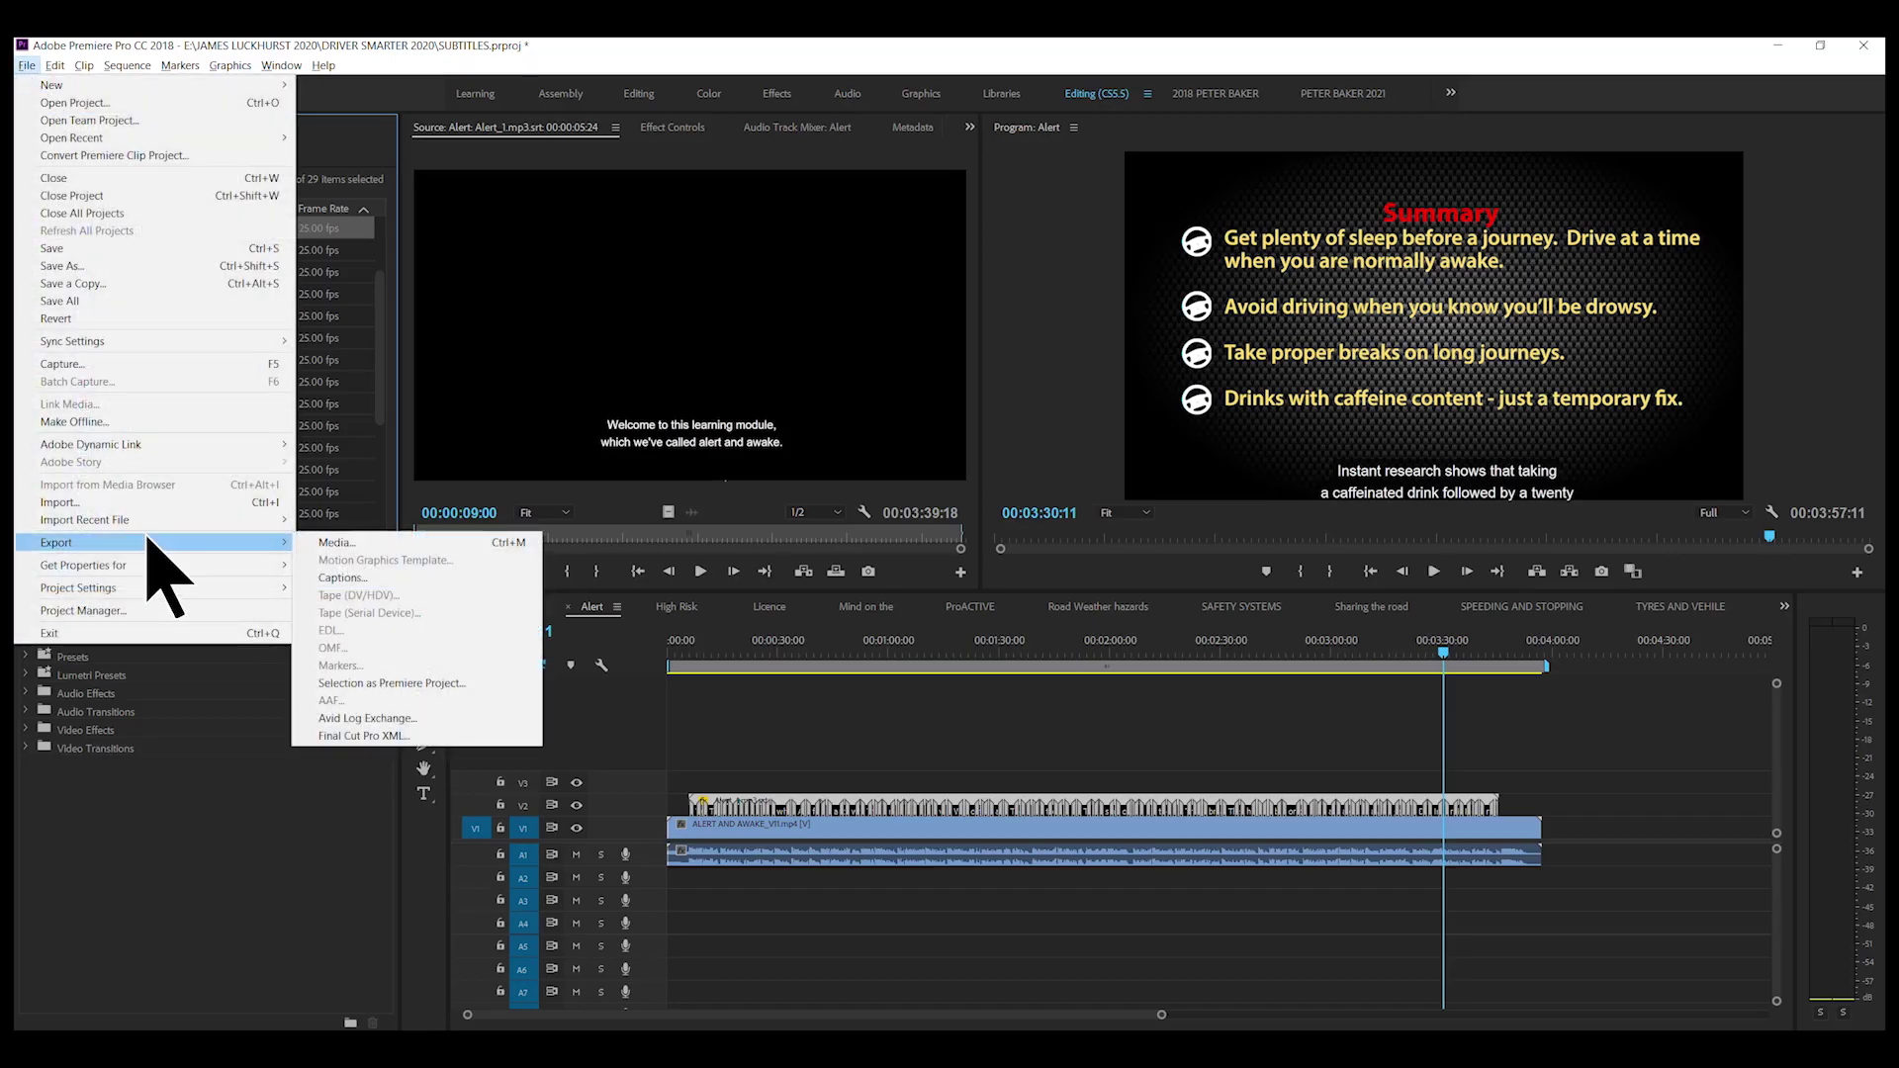
pyautogui.click(378, 578)
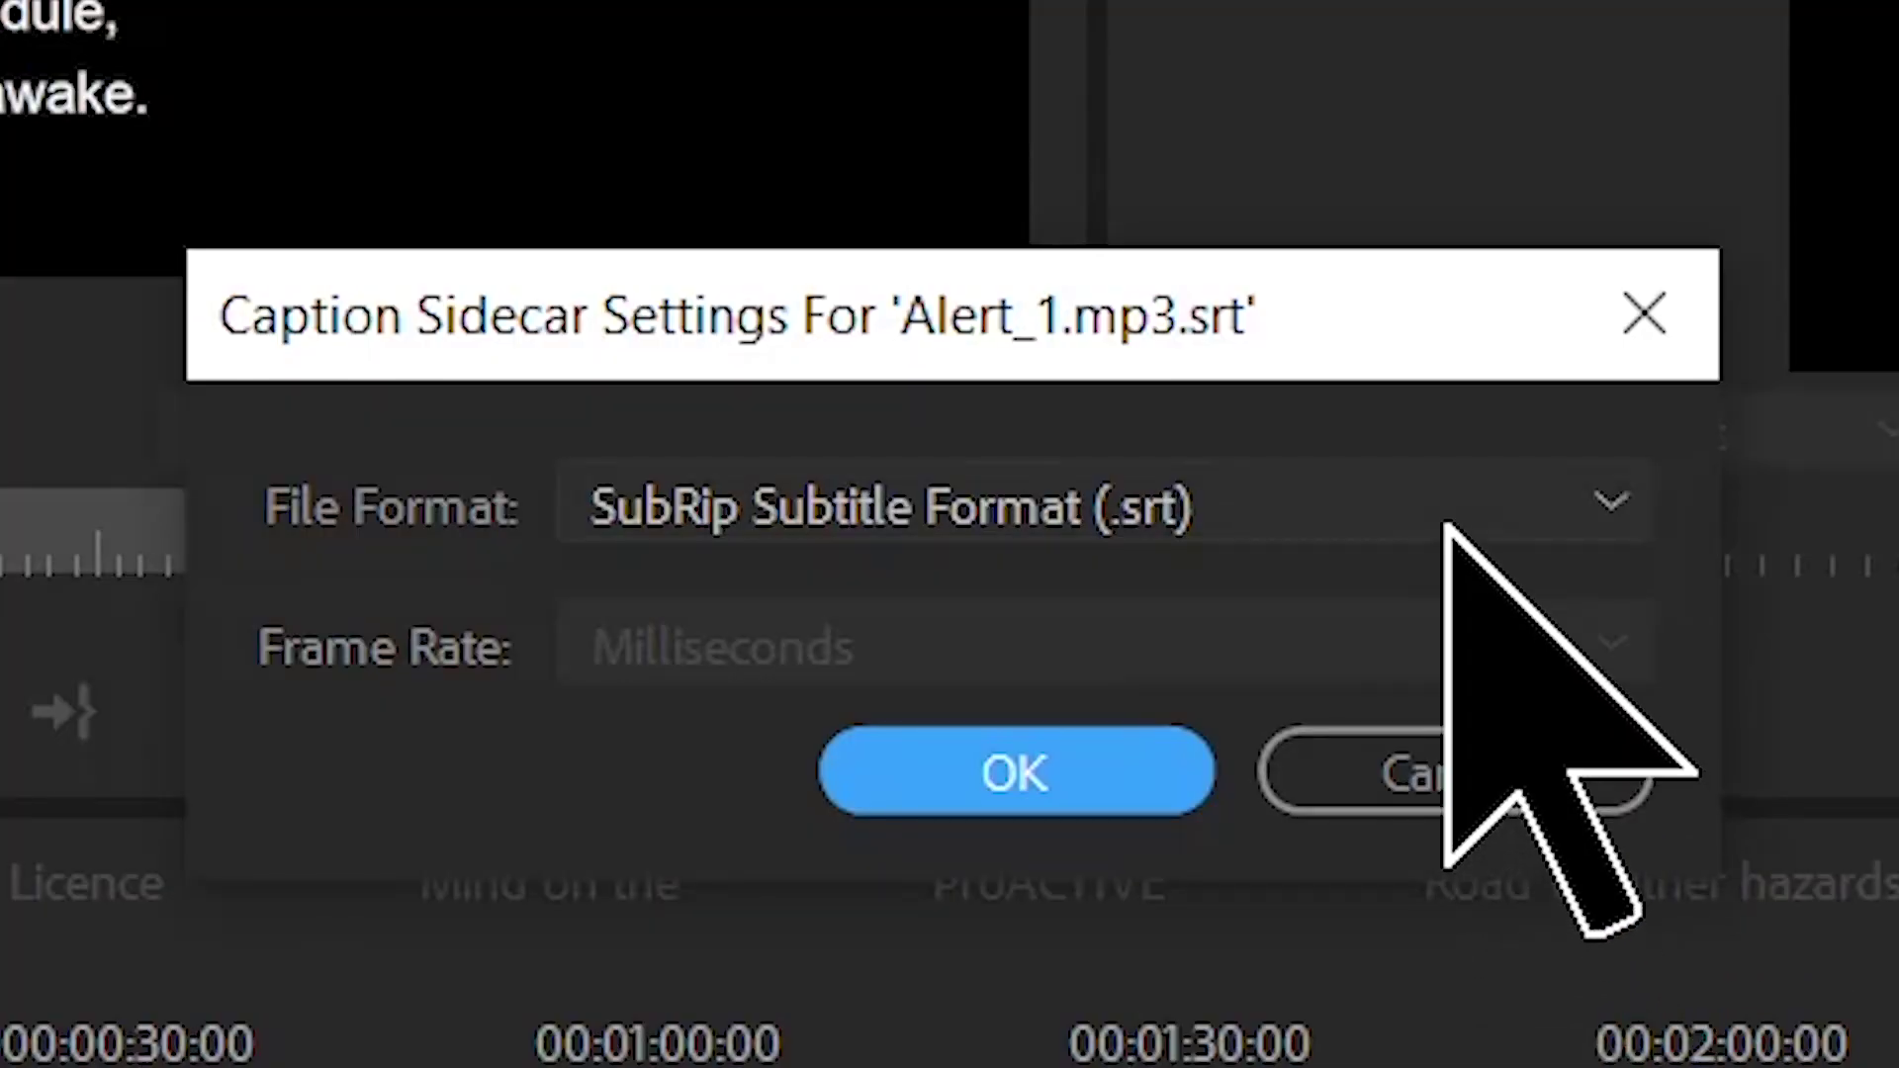
pyautogui.click(1053, 534)
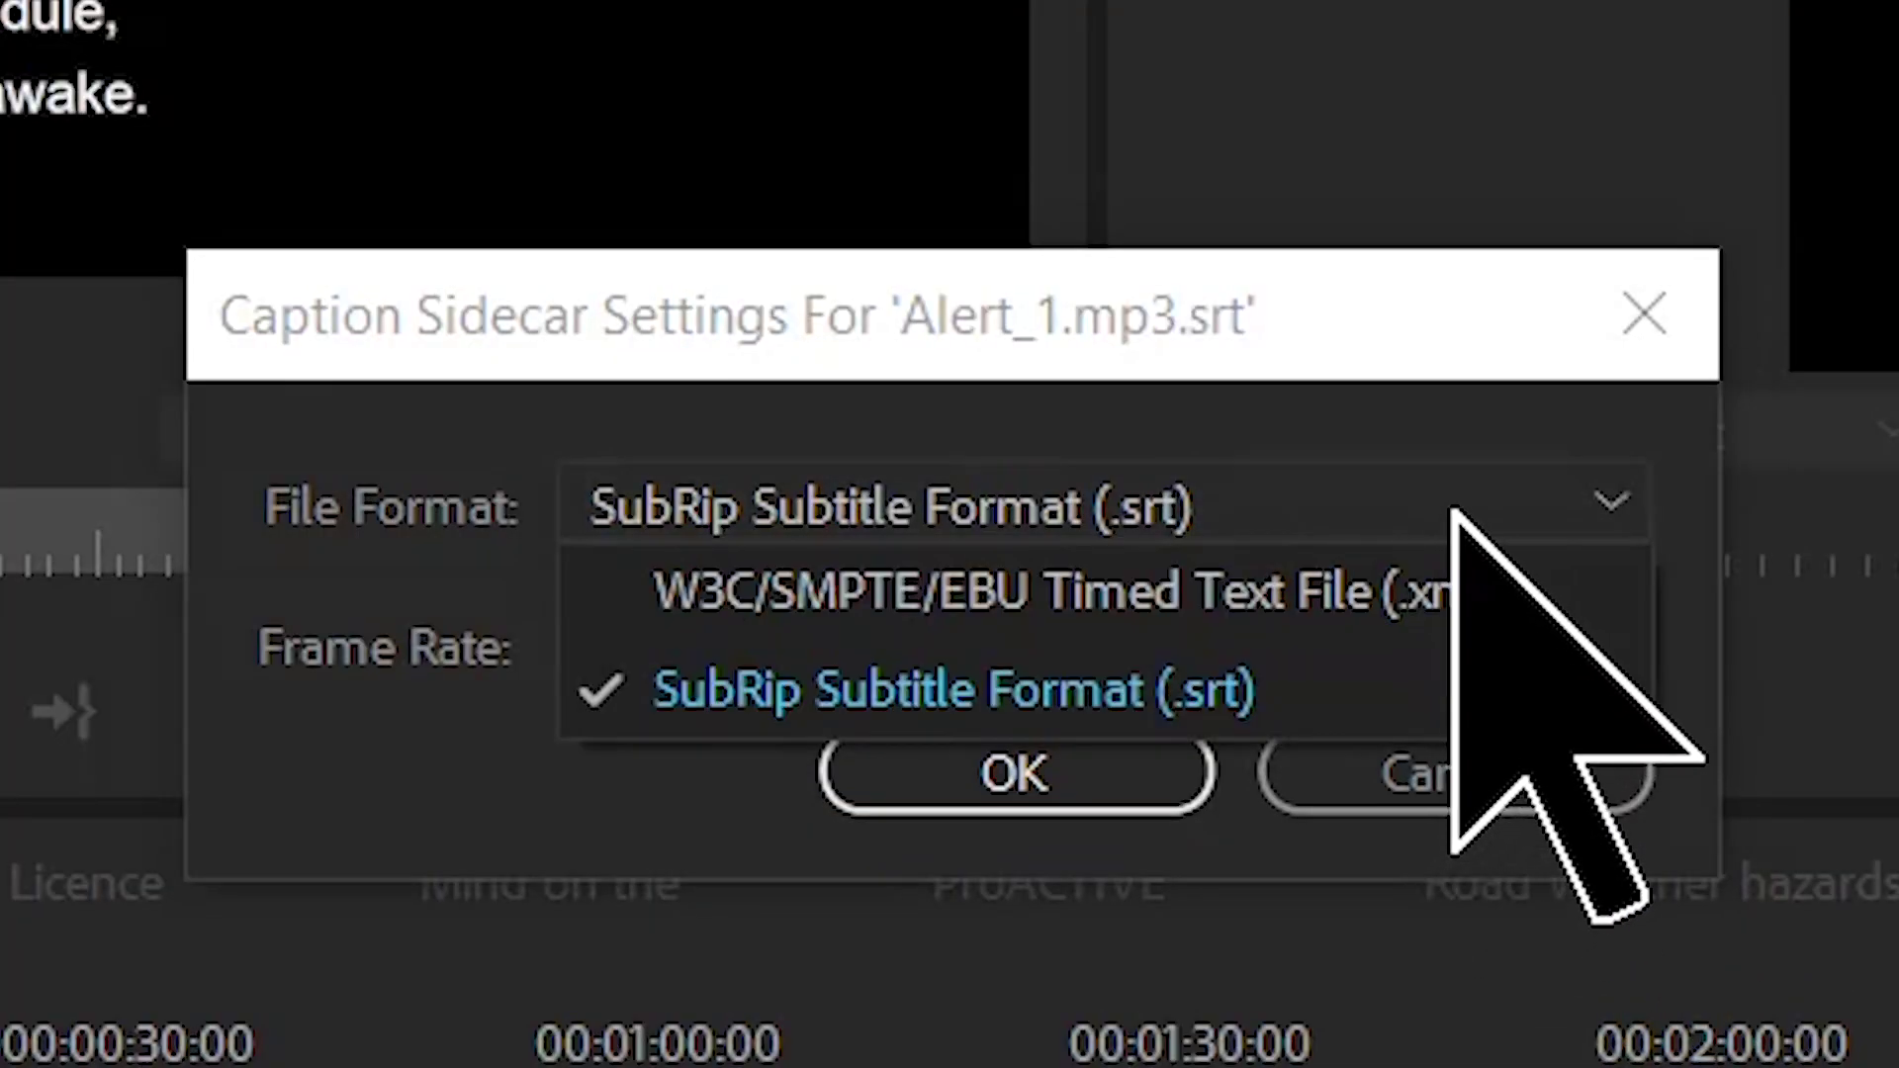
pyautogui.click(1454, 504)
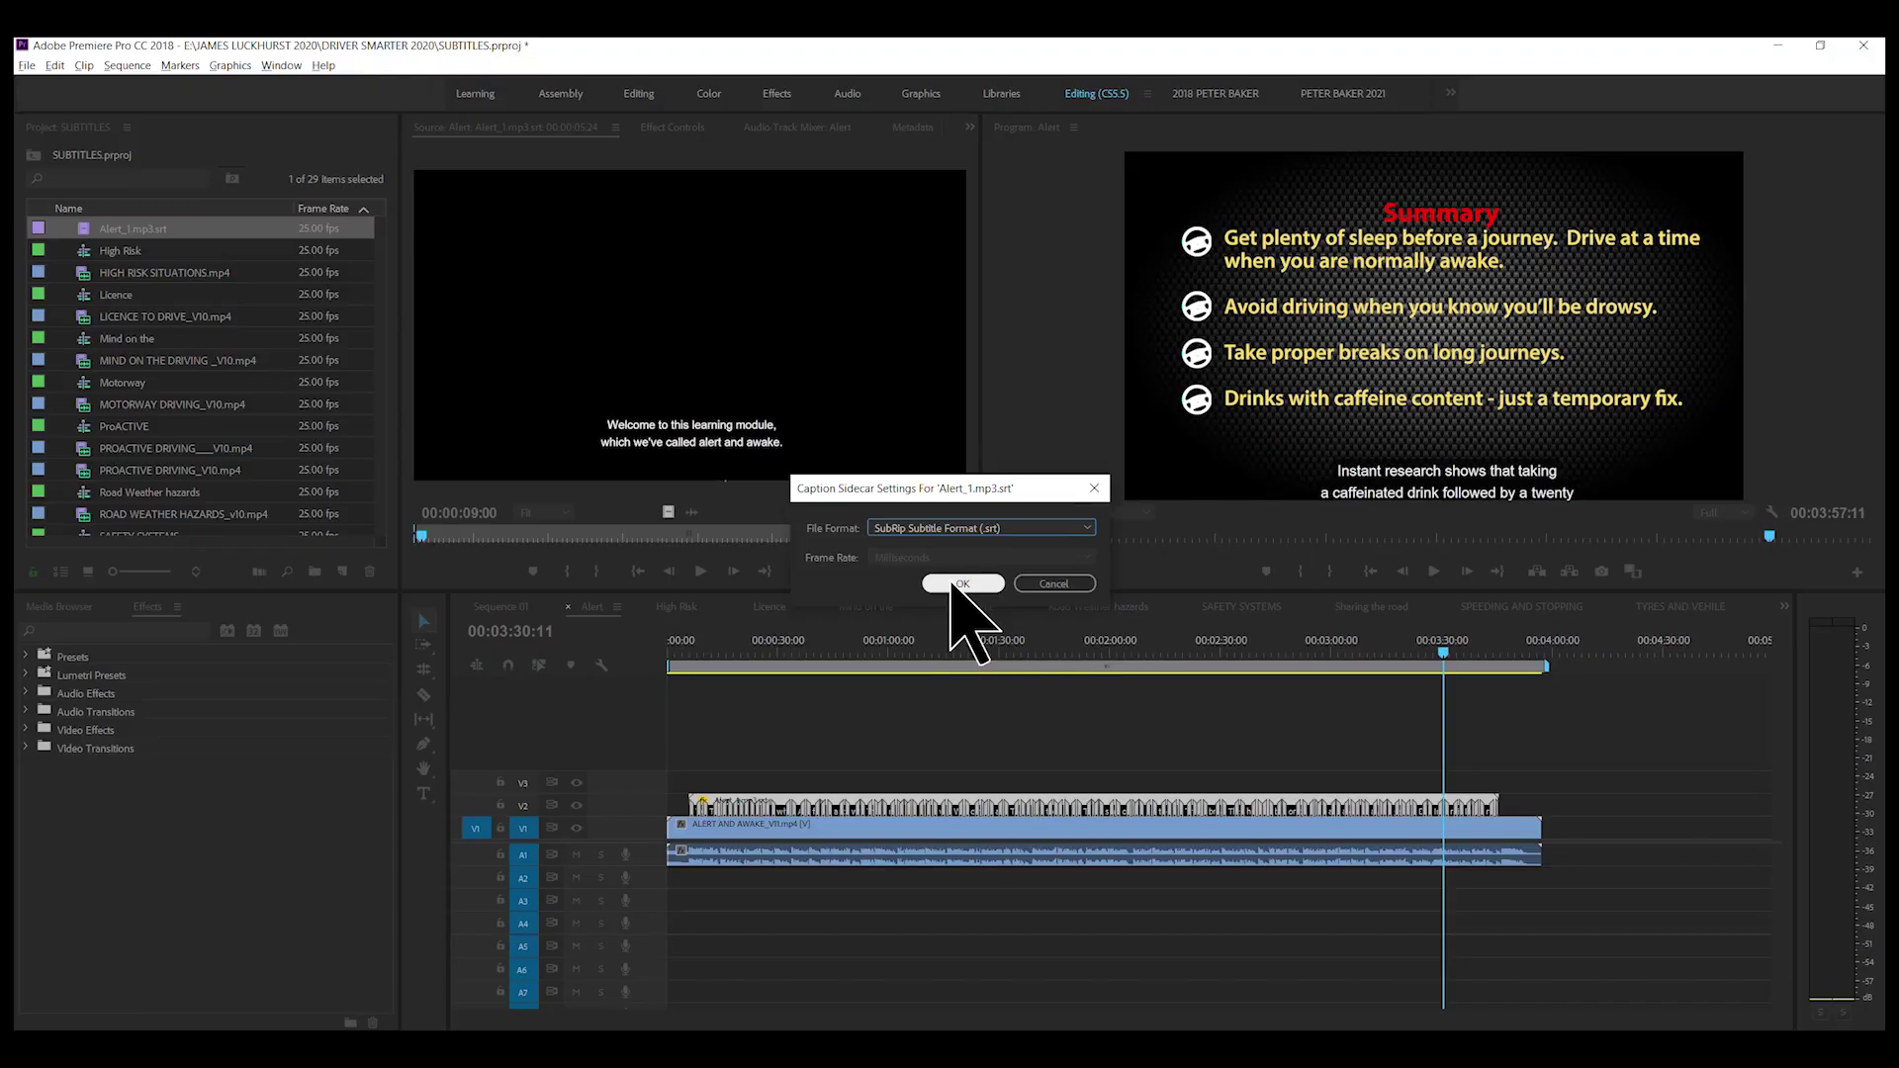
pyautogui.click(1016, 773)
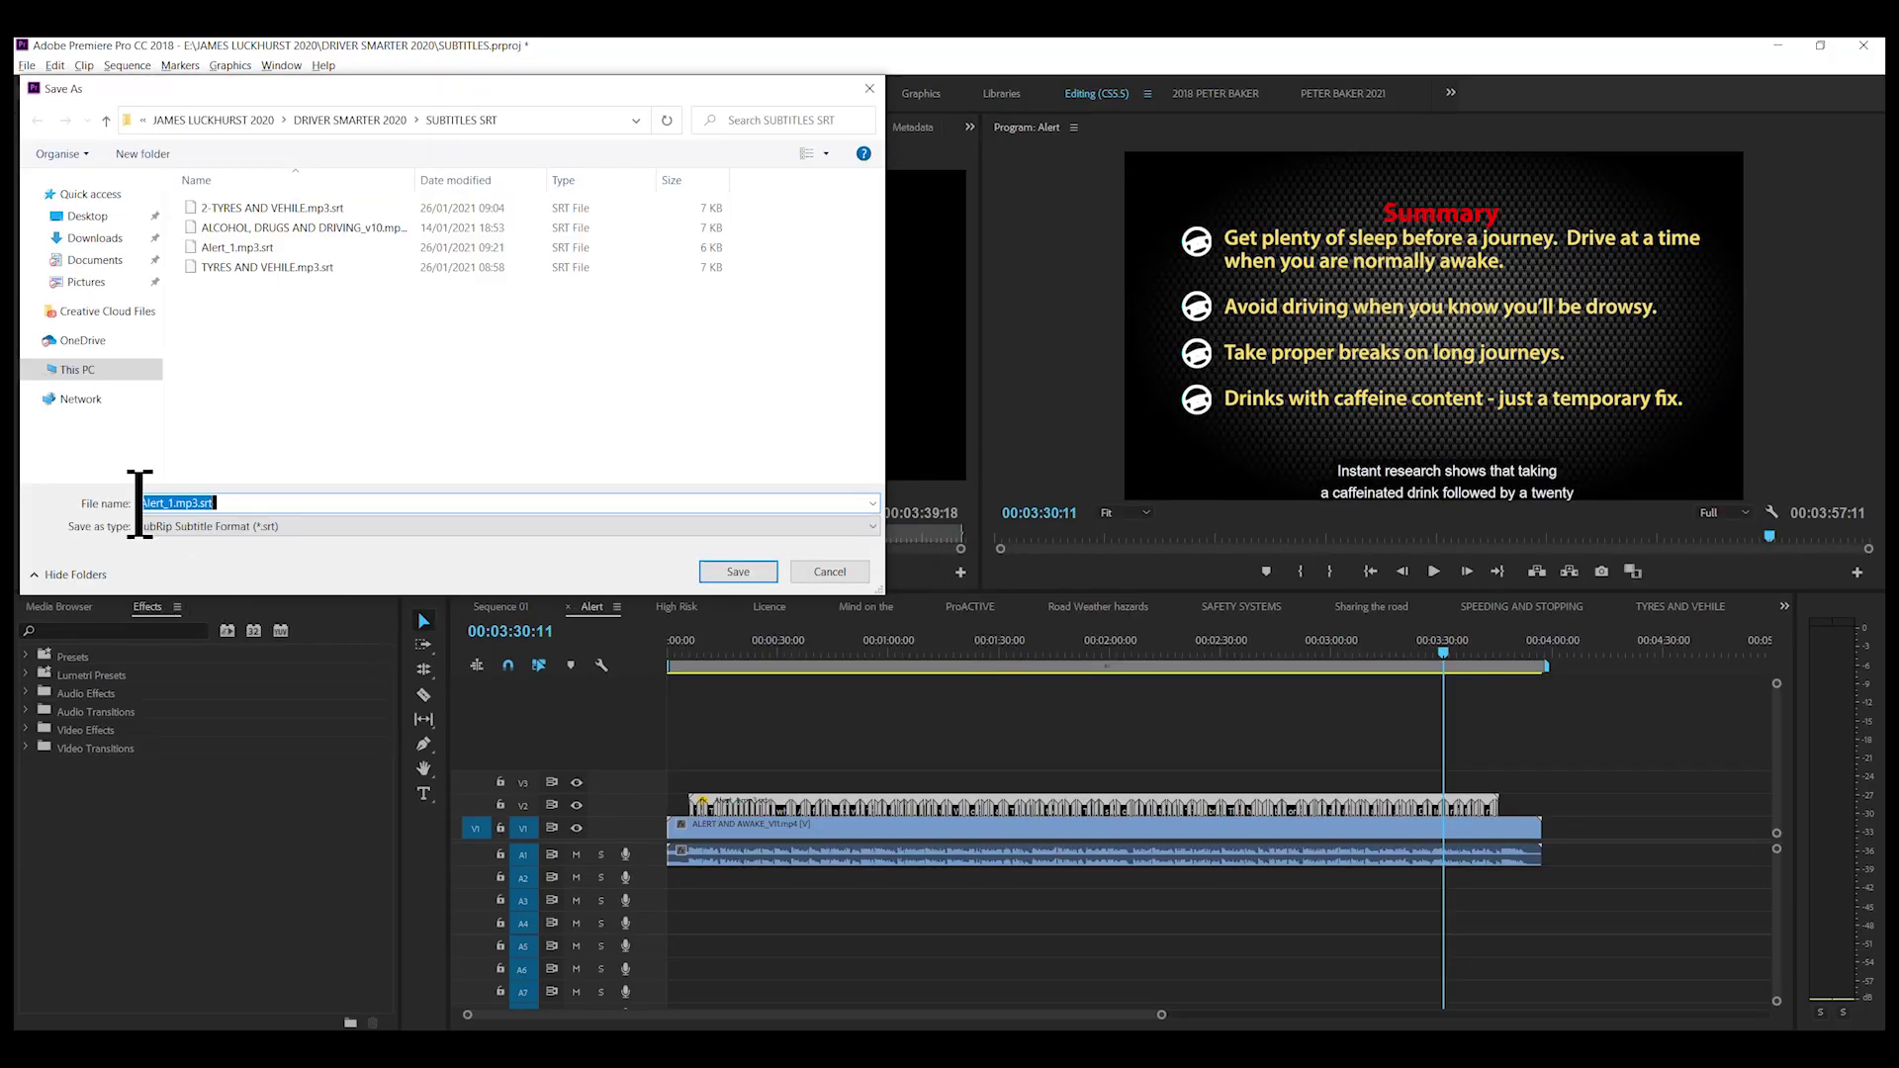
# Step: Prefix the exported caption file name with 'FIX_' to mark it corrected
pyautogui.click(142, 502)
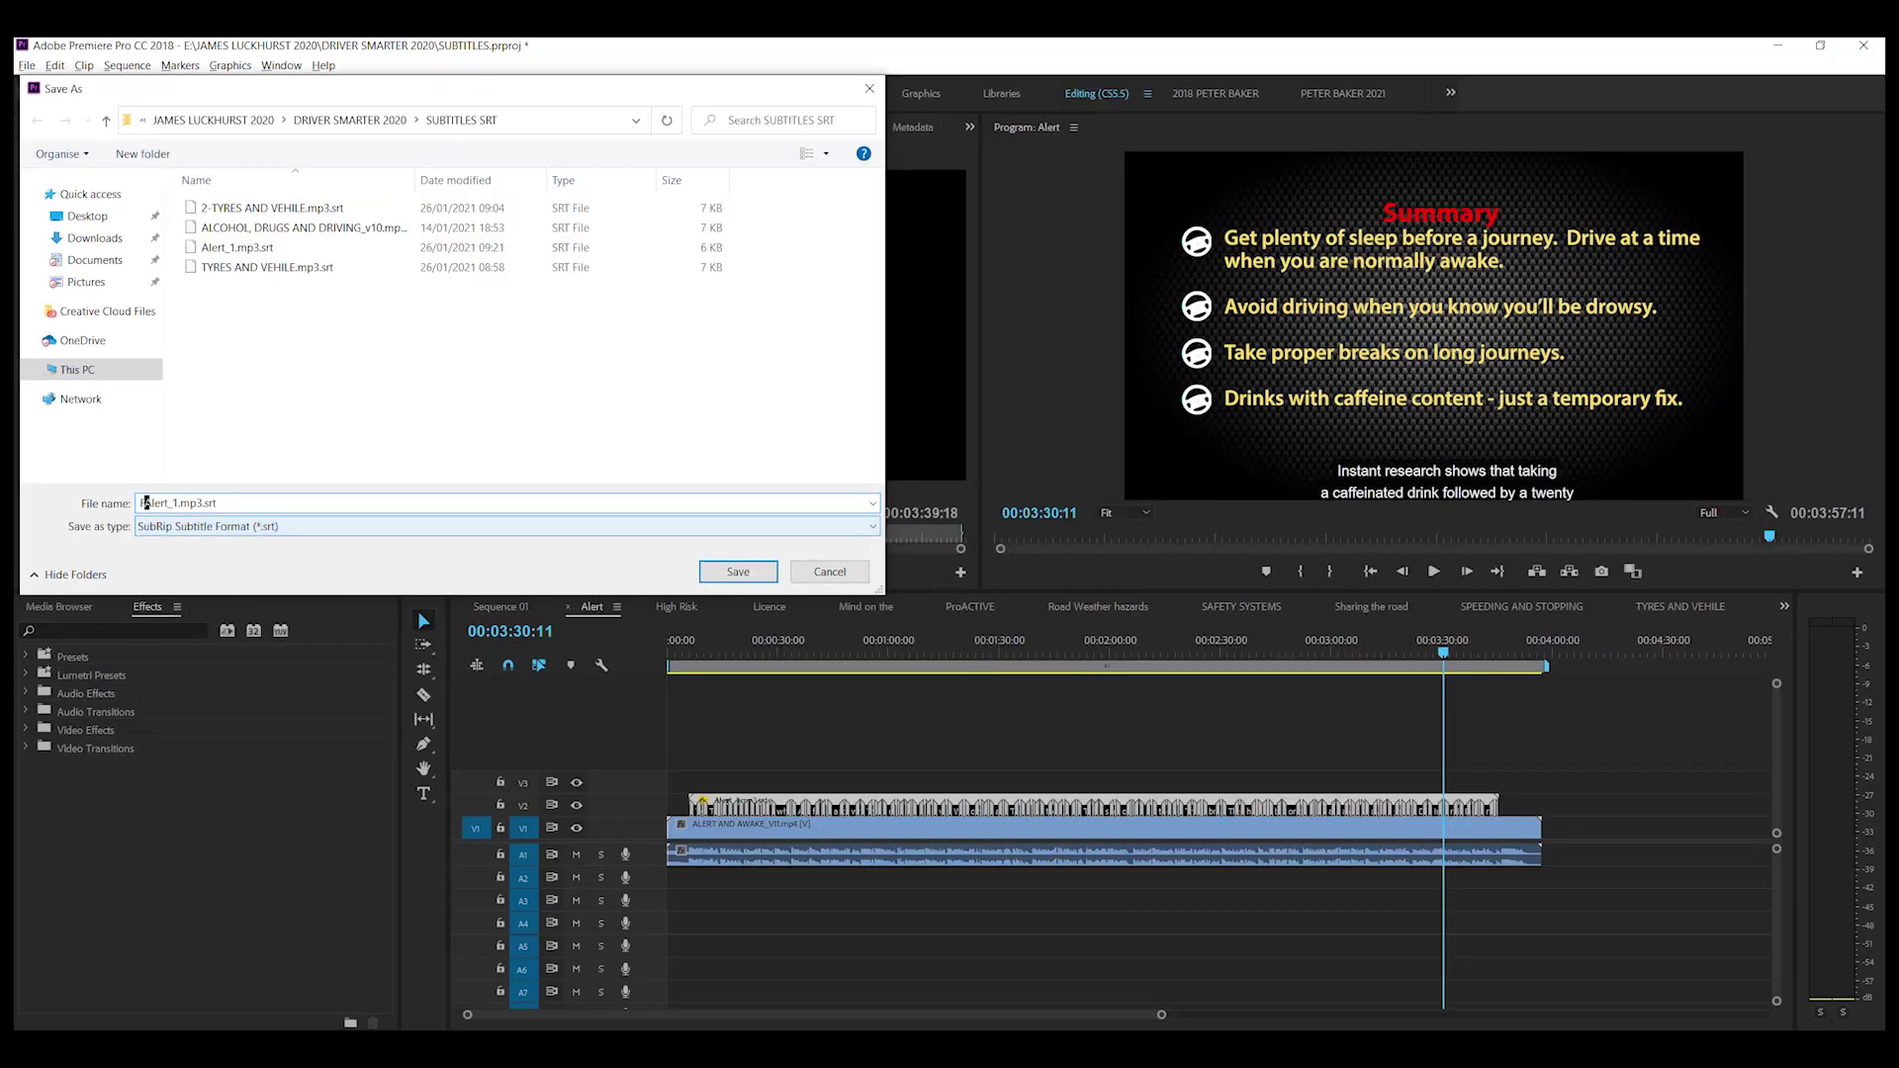
pyautogui.write('FIX')
pyautogui.write('_')
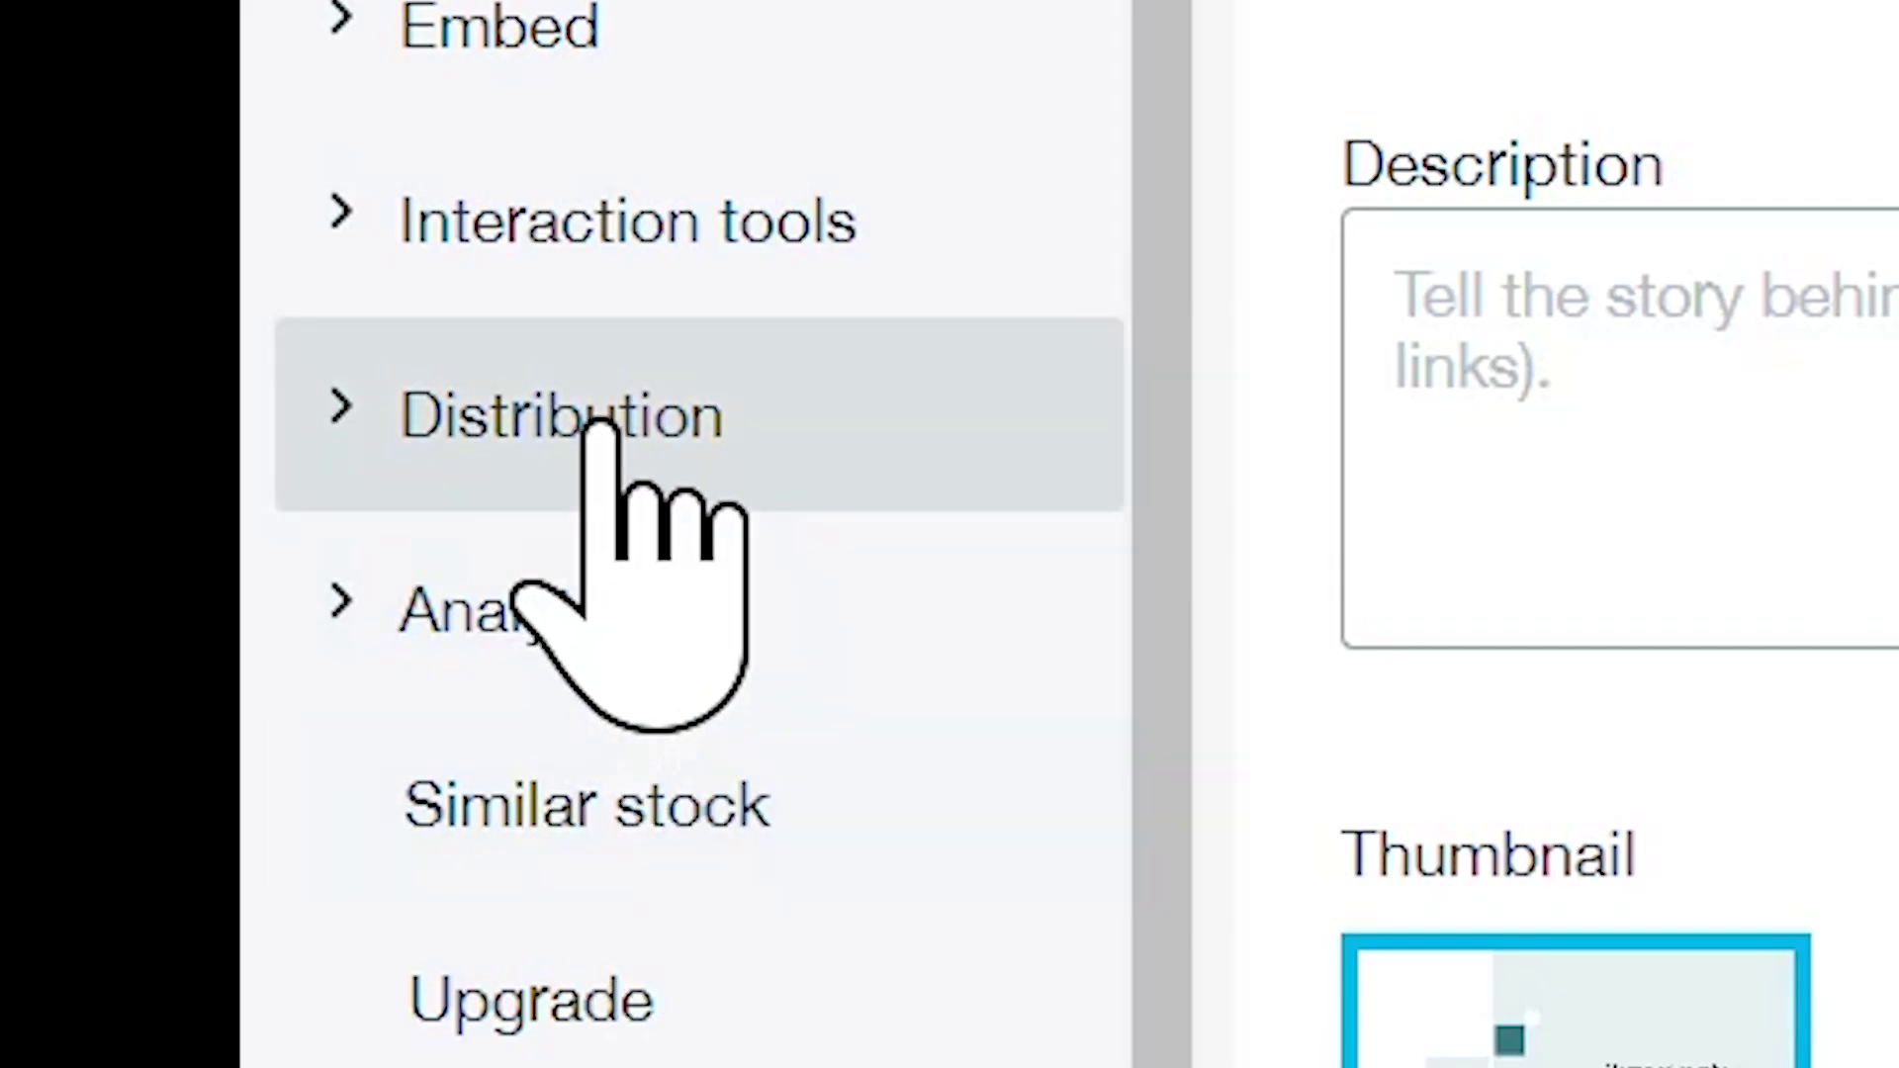
# Step: Expand the video's Distribution settings and scroll down to the Subtitles section
pyautogui.click(601, 428)
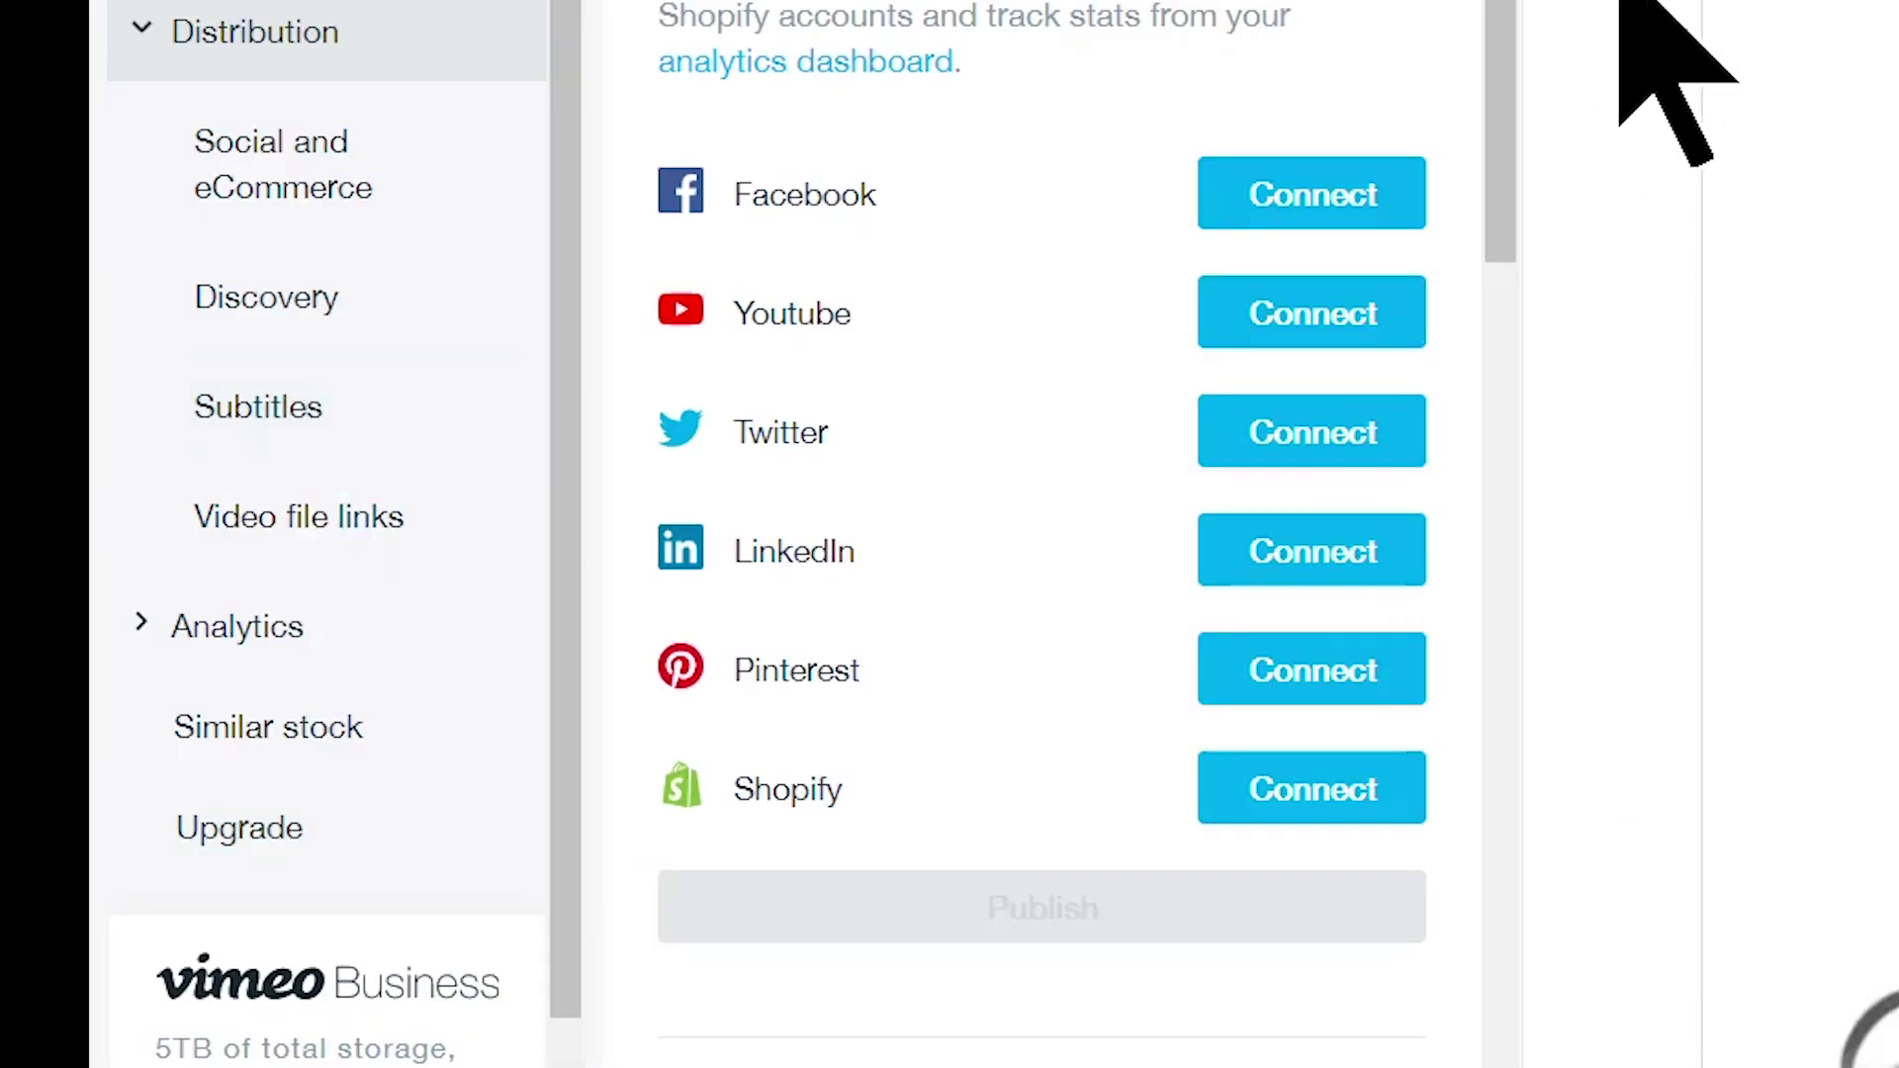
pyautogui.moveTo(1498, 20); pyautogui.dragTo(1471, 985)
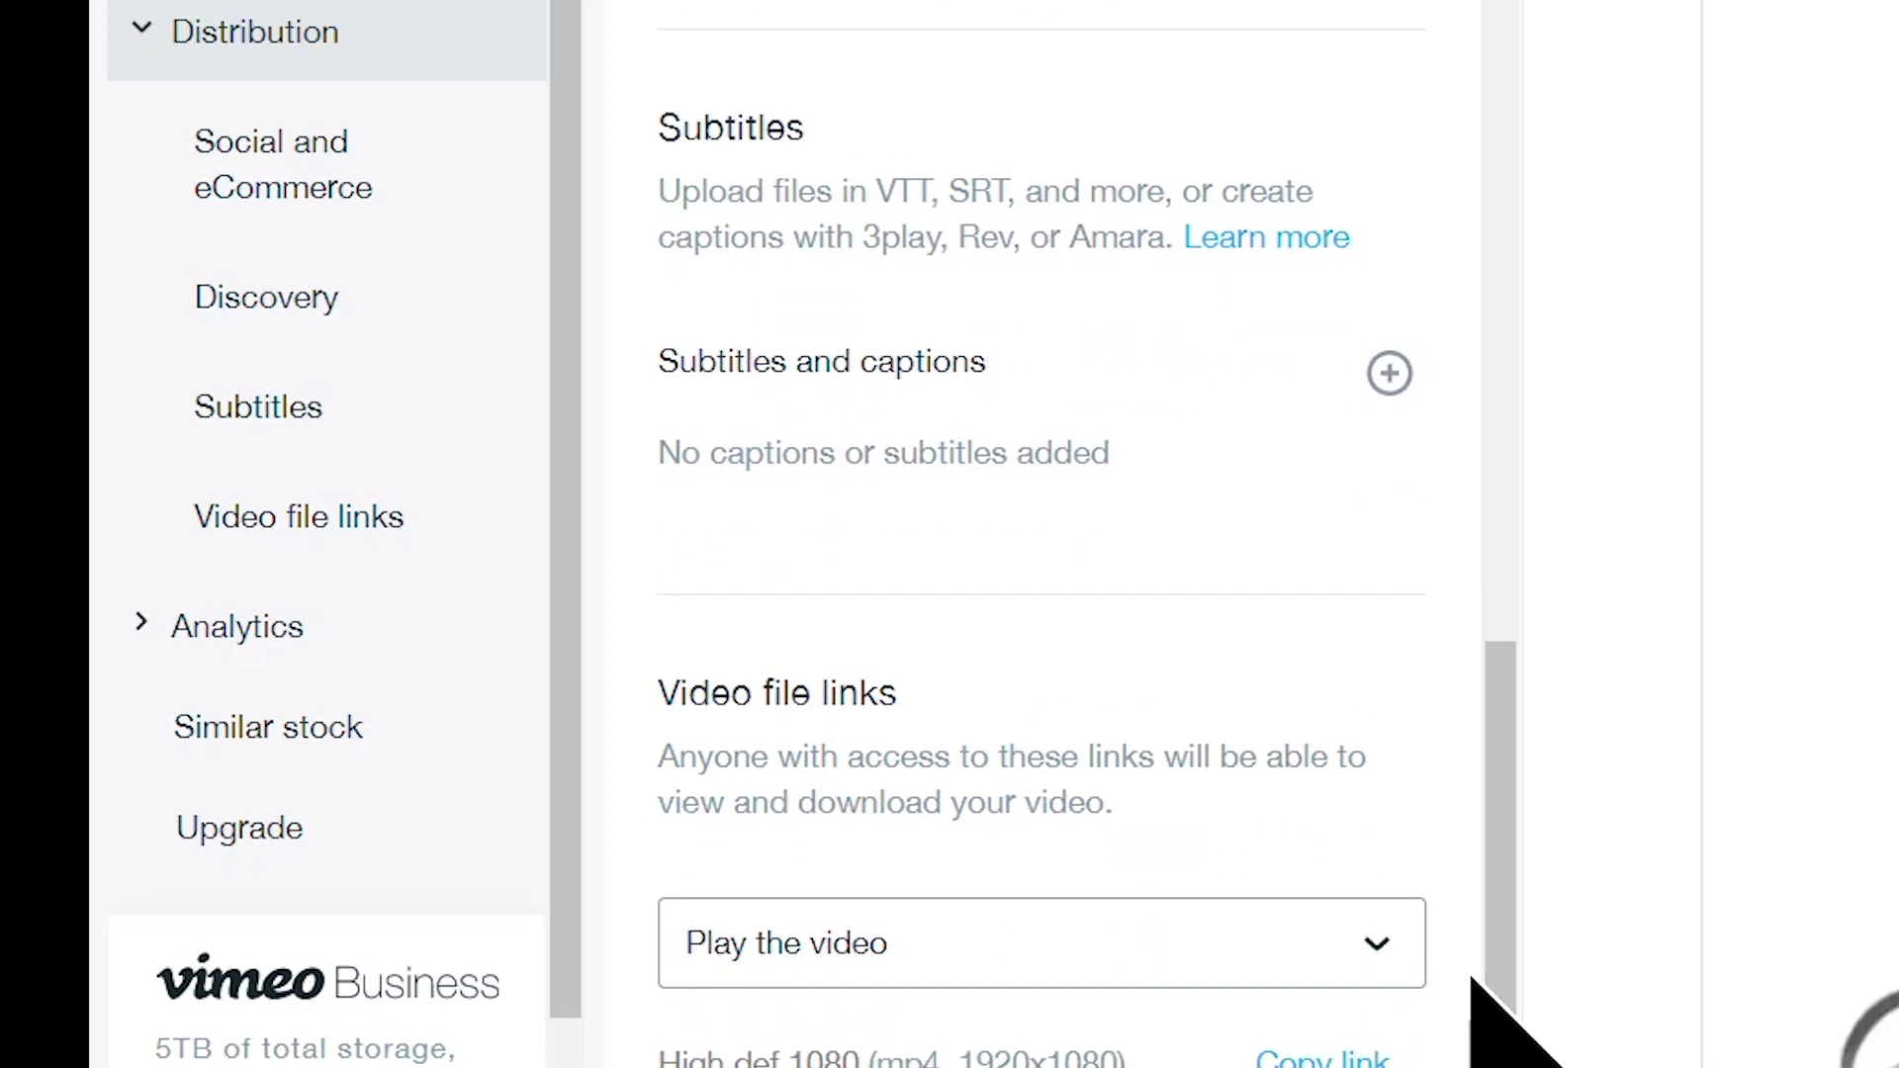
# Step: Add FIXED Alert_1.mp3.srt as an English (United Kingdom) Subtitles track
pyautogui.click(1389, 374)
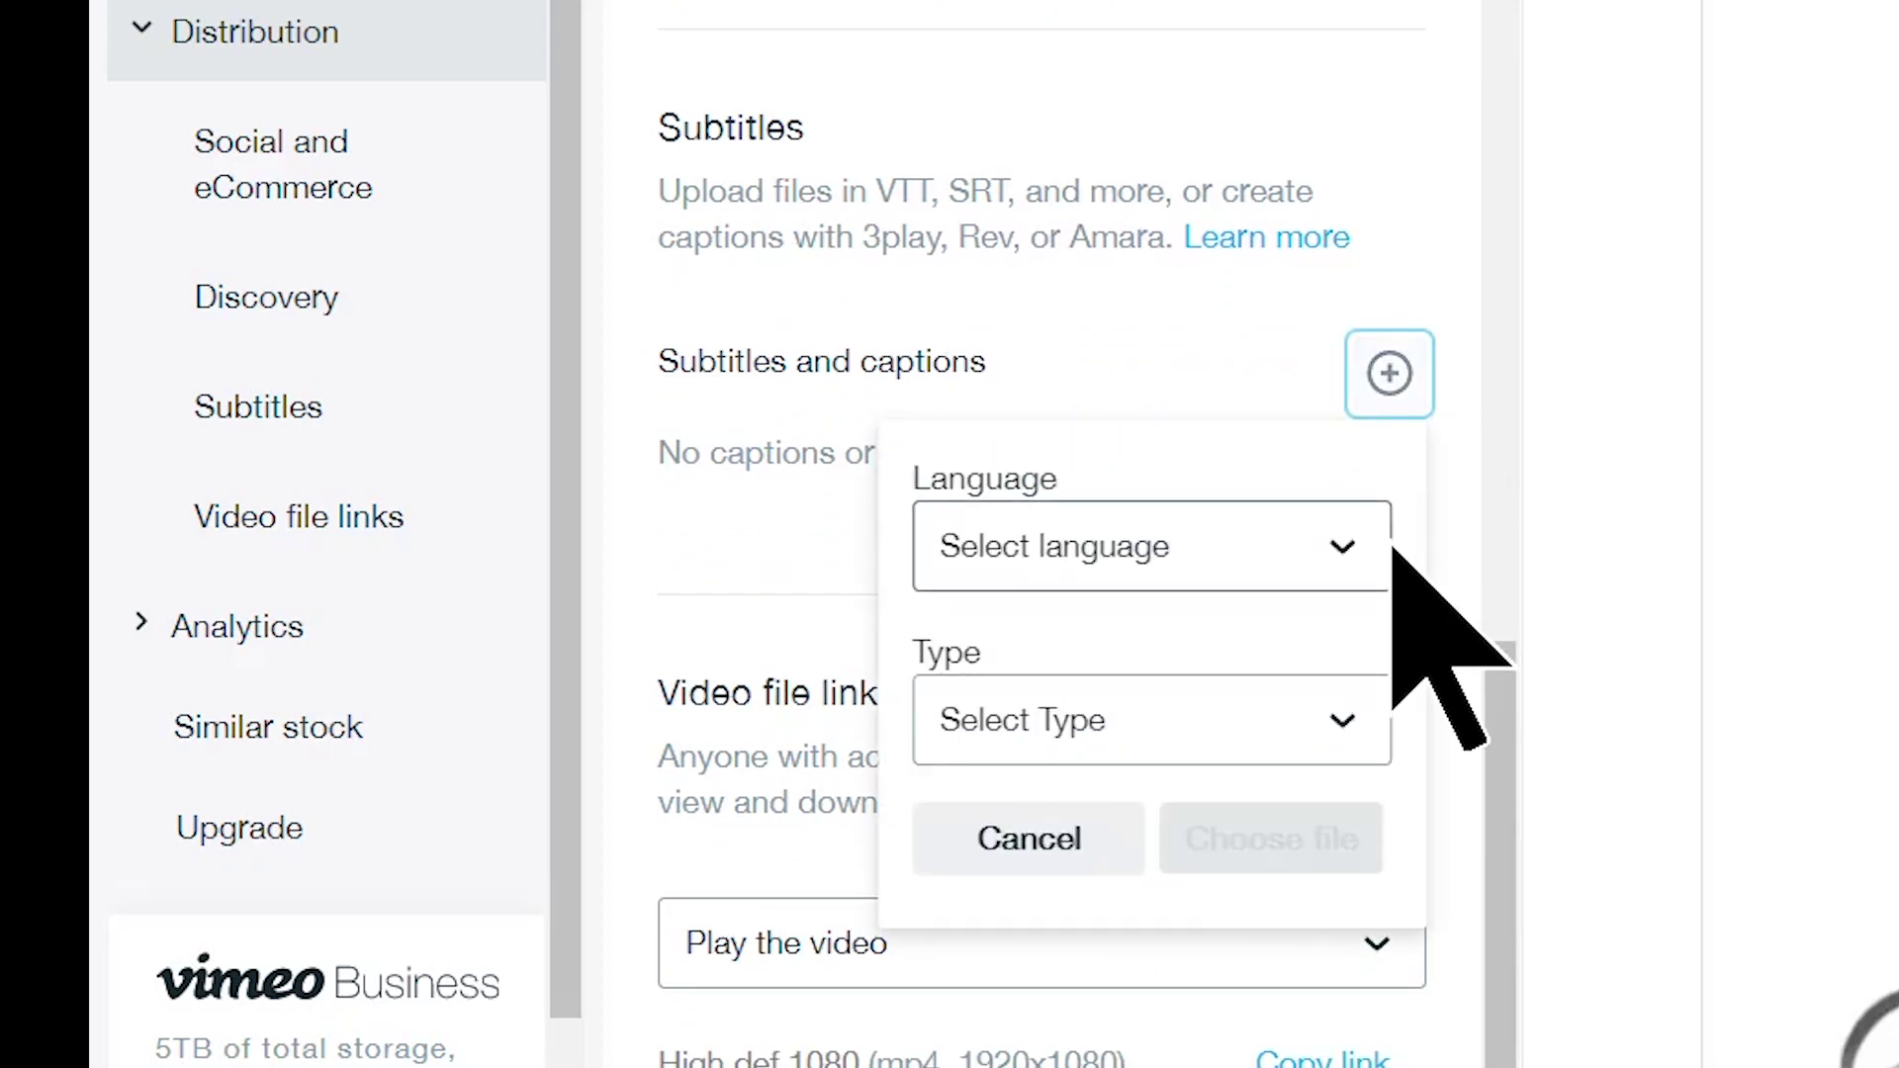
pyautogui.click(1340, 539)
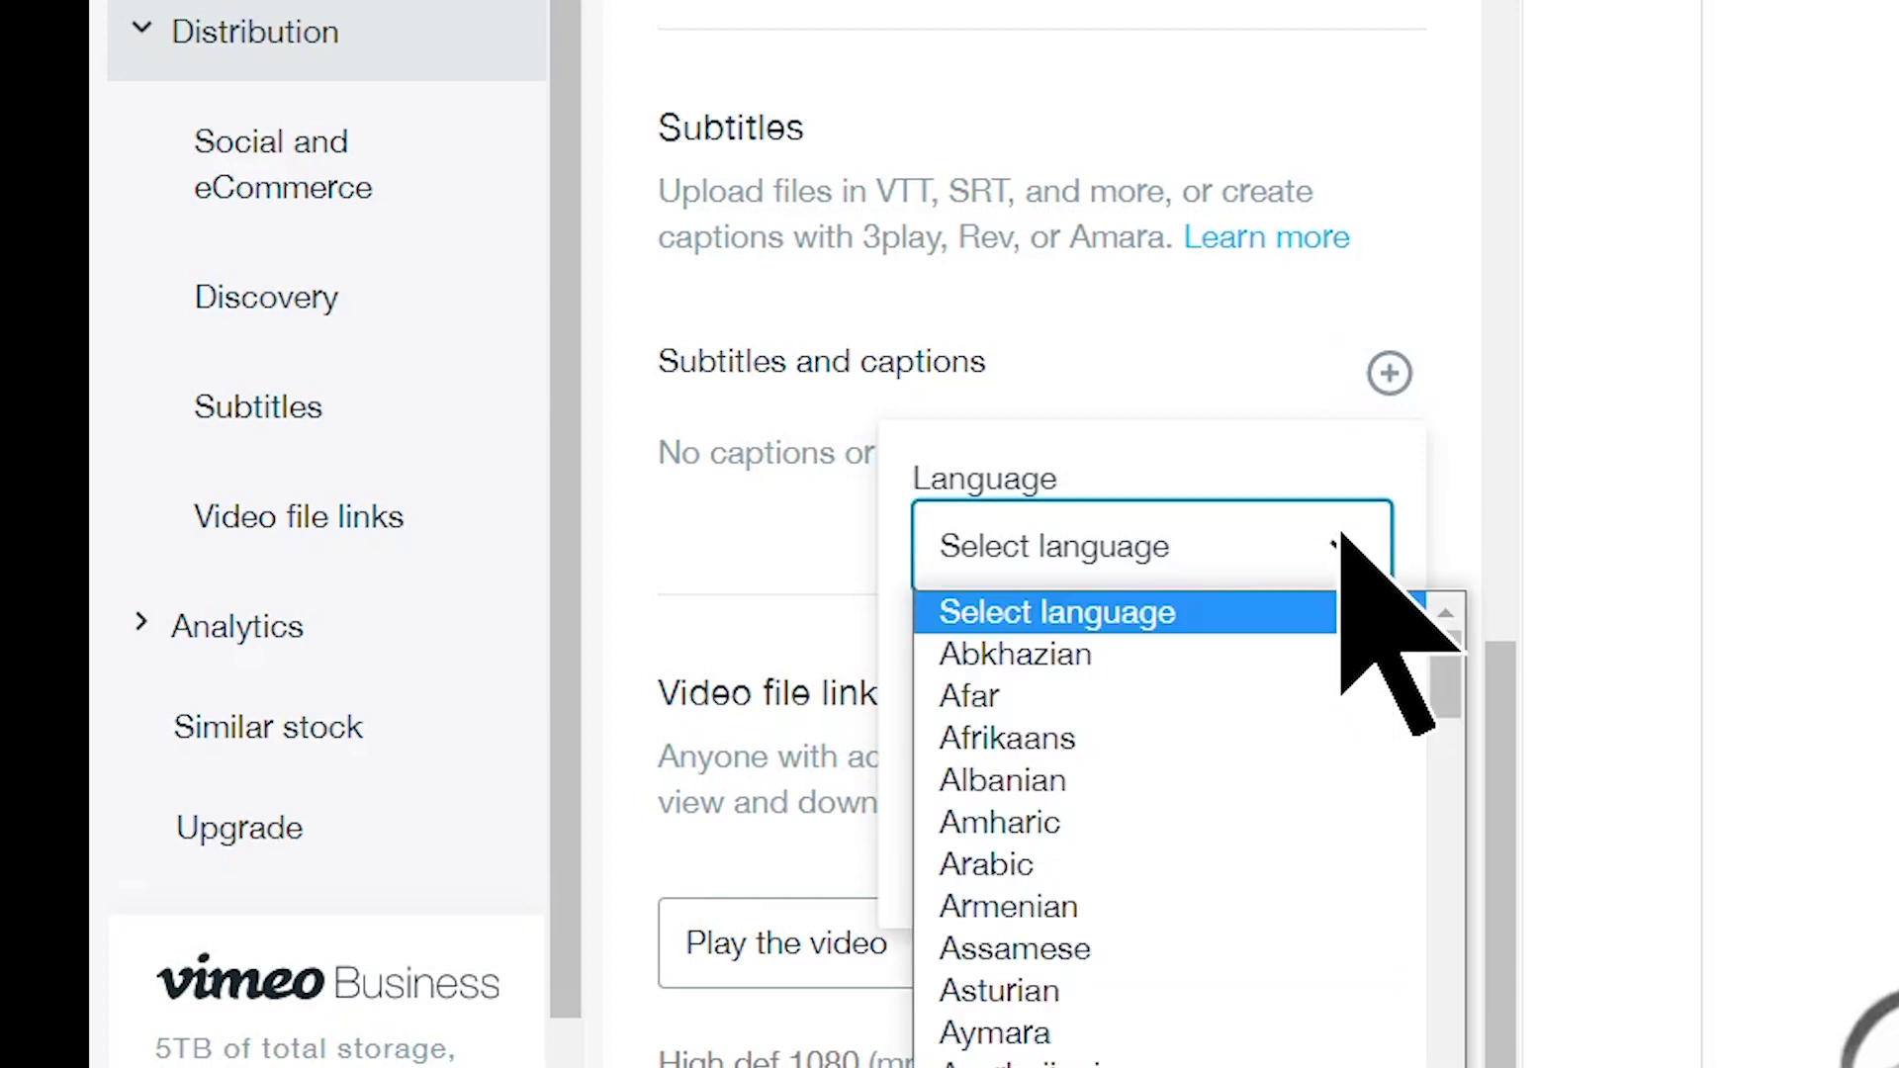
pyautogui.scroll(-5, 1325, 989)
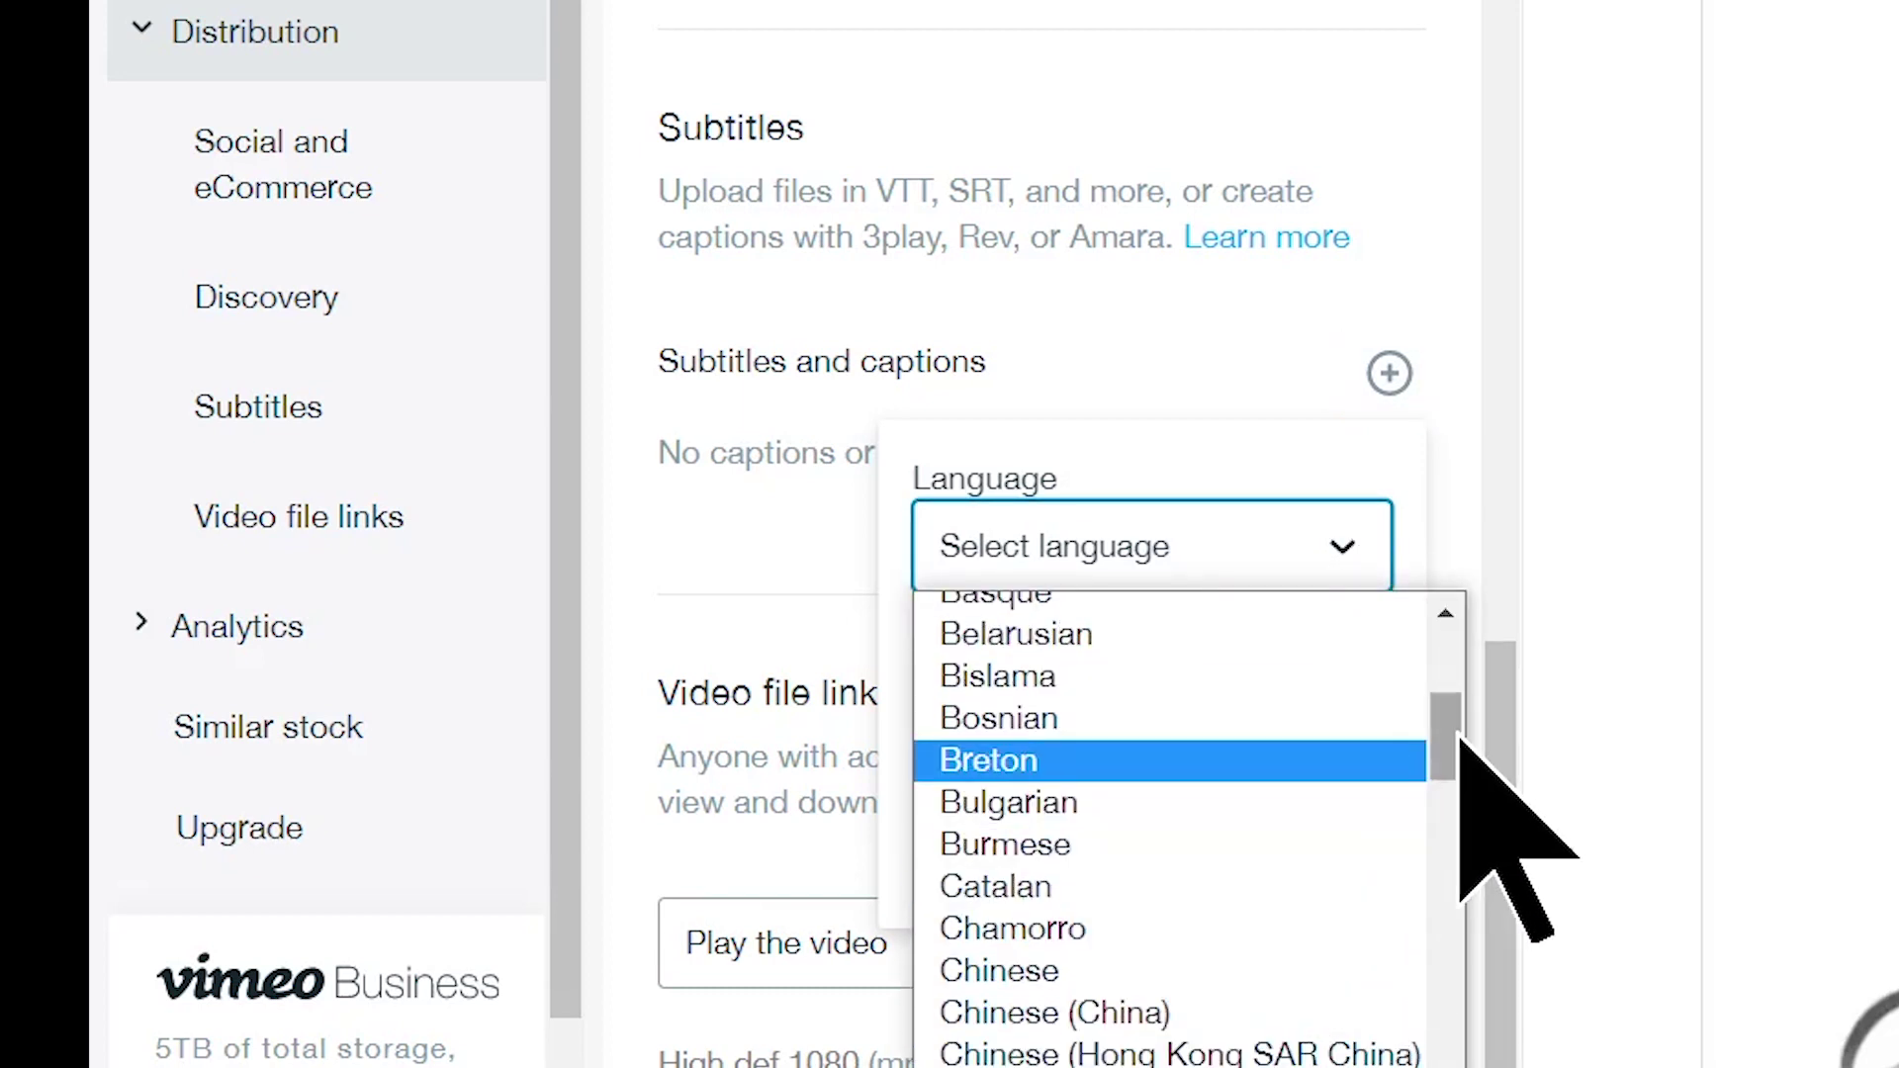
pyautogui.moveTo(1441, 741); pyautogui.dragTo(1433, 846)
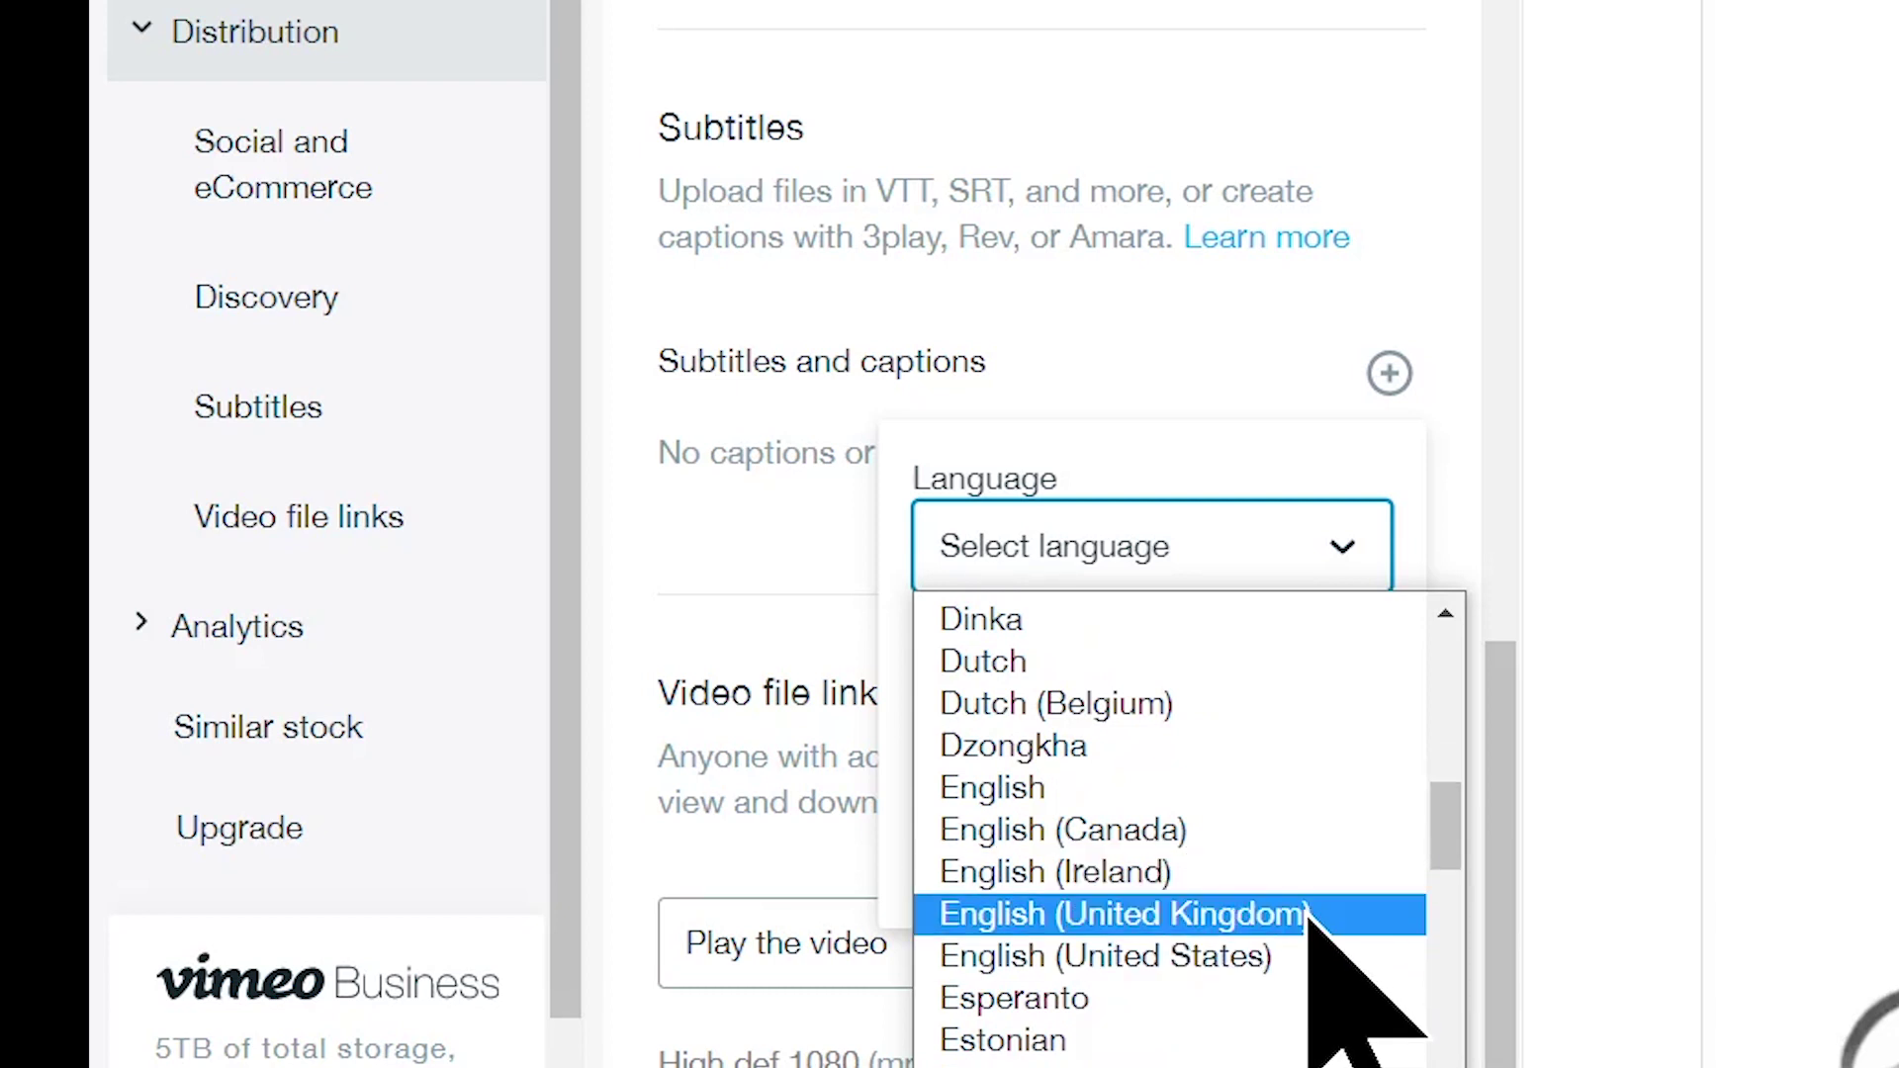
pyautogui.click(1286, 914)
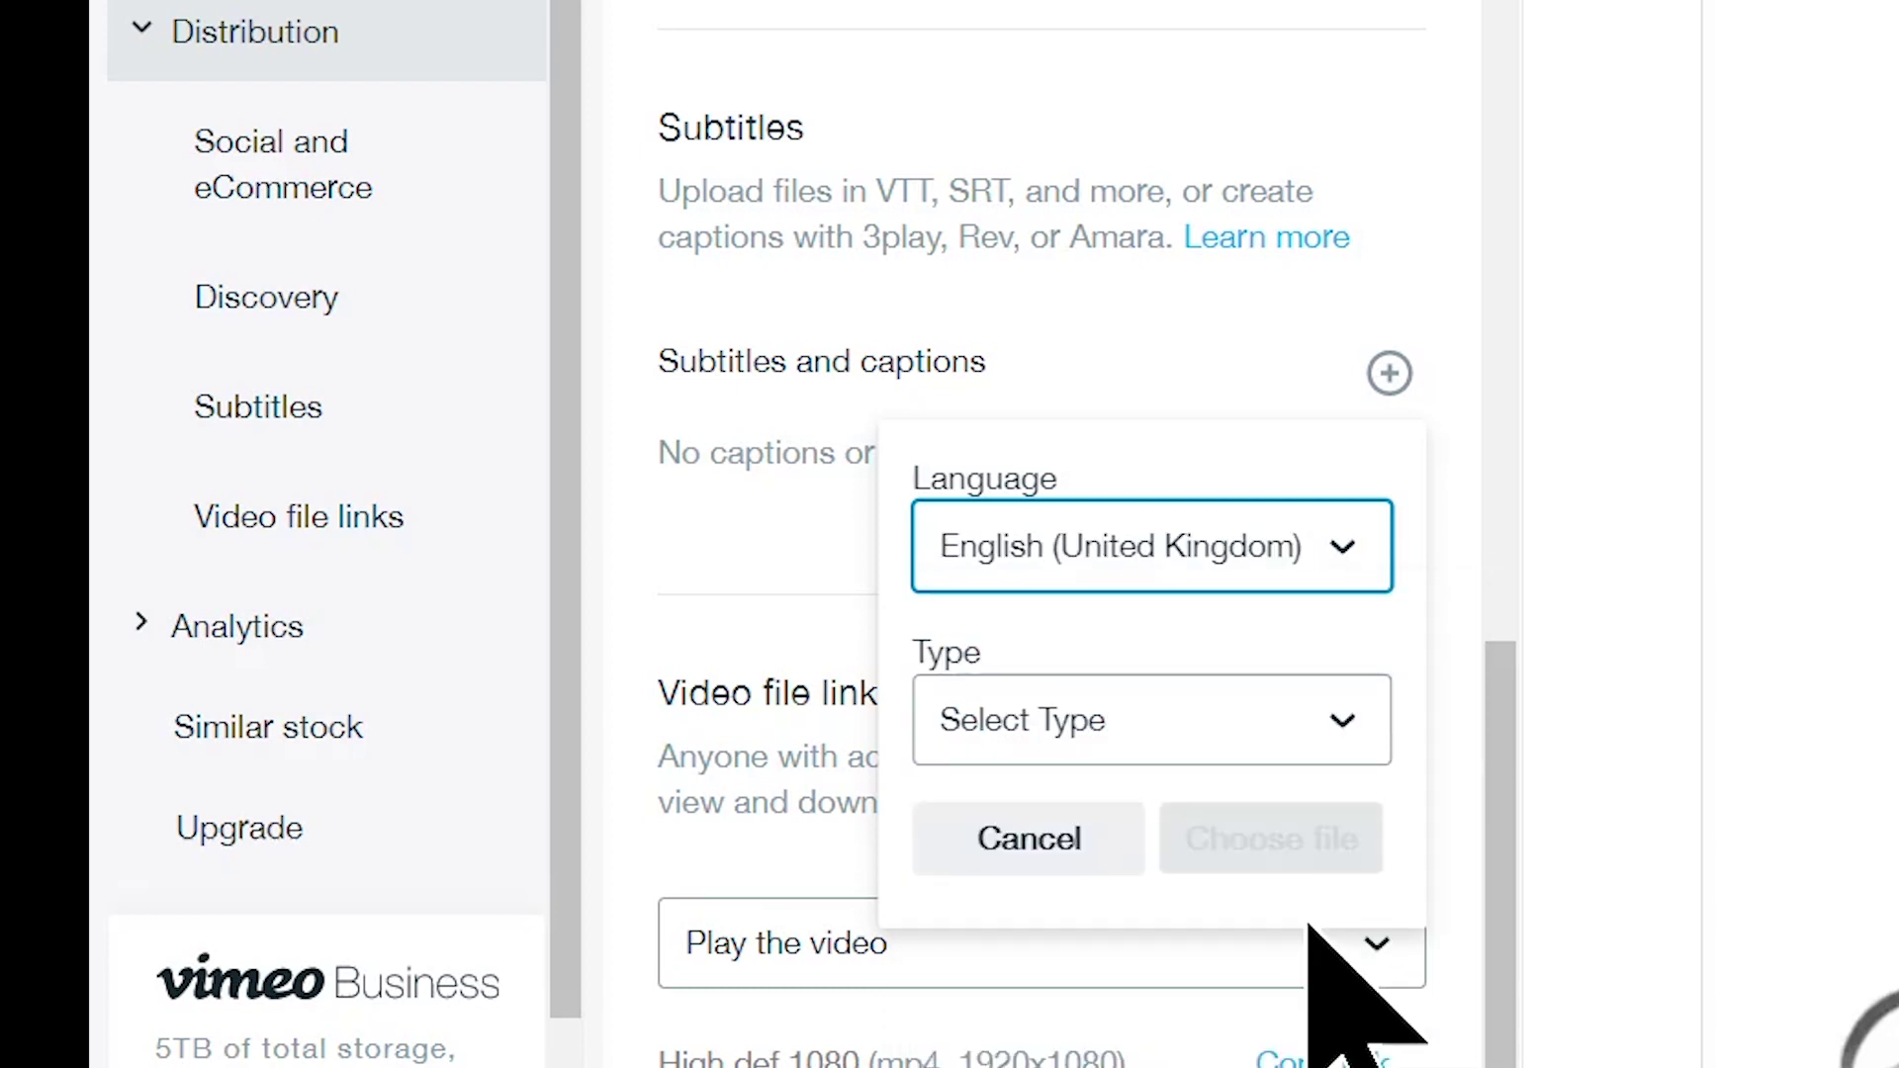
pyautogui.click(1326, 714)
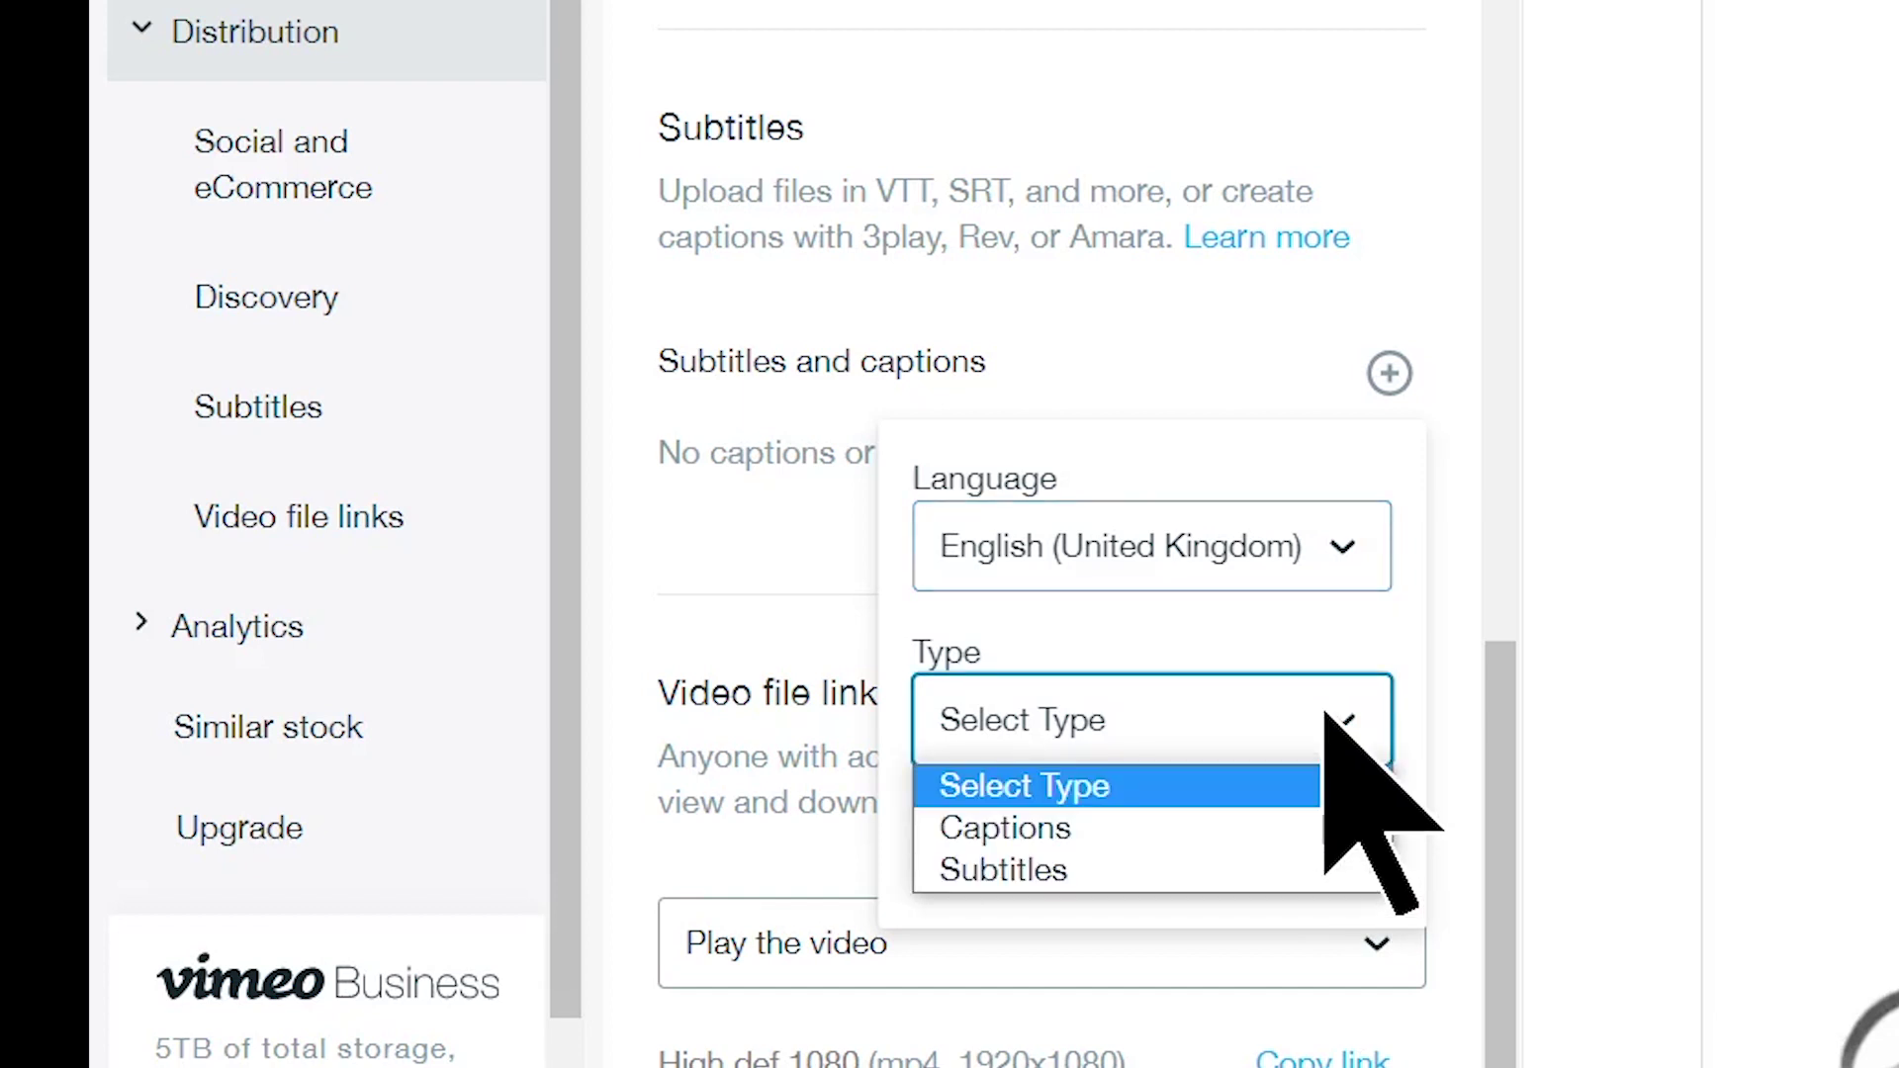
pyautogui.click(1284, 869)
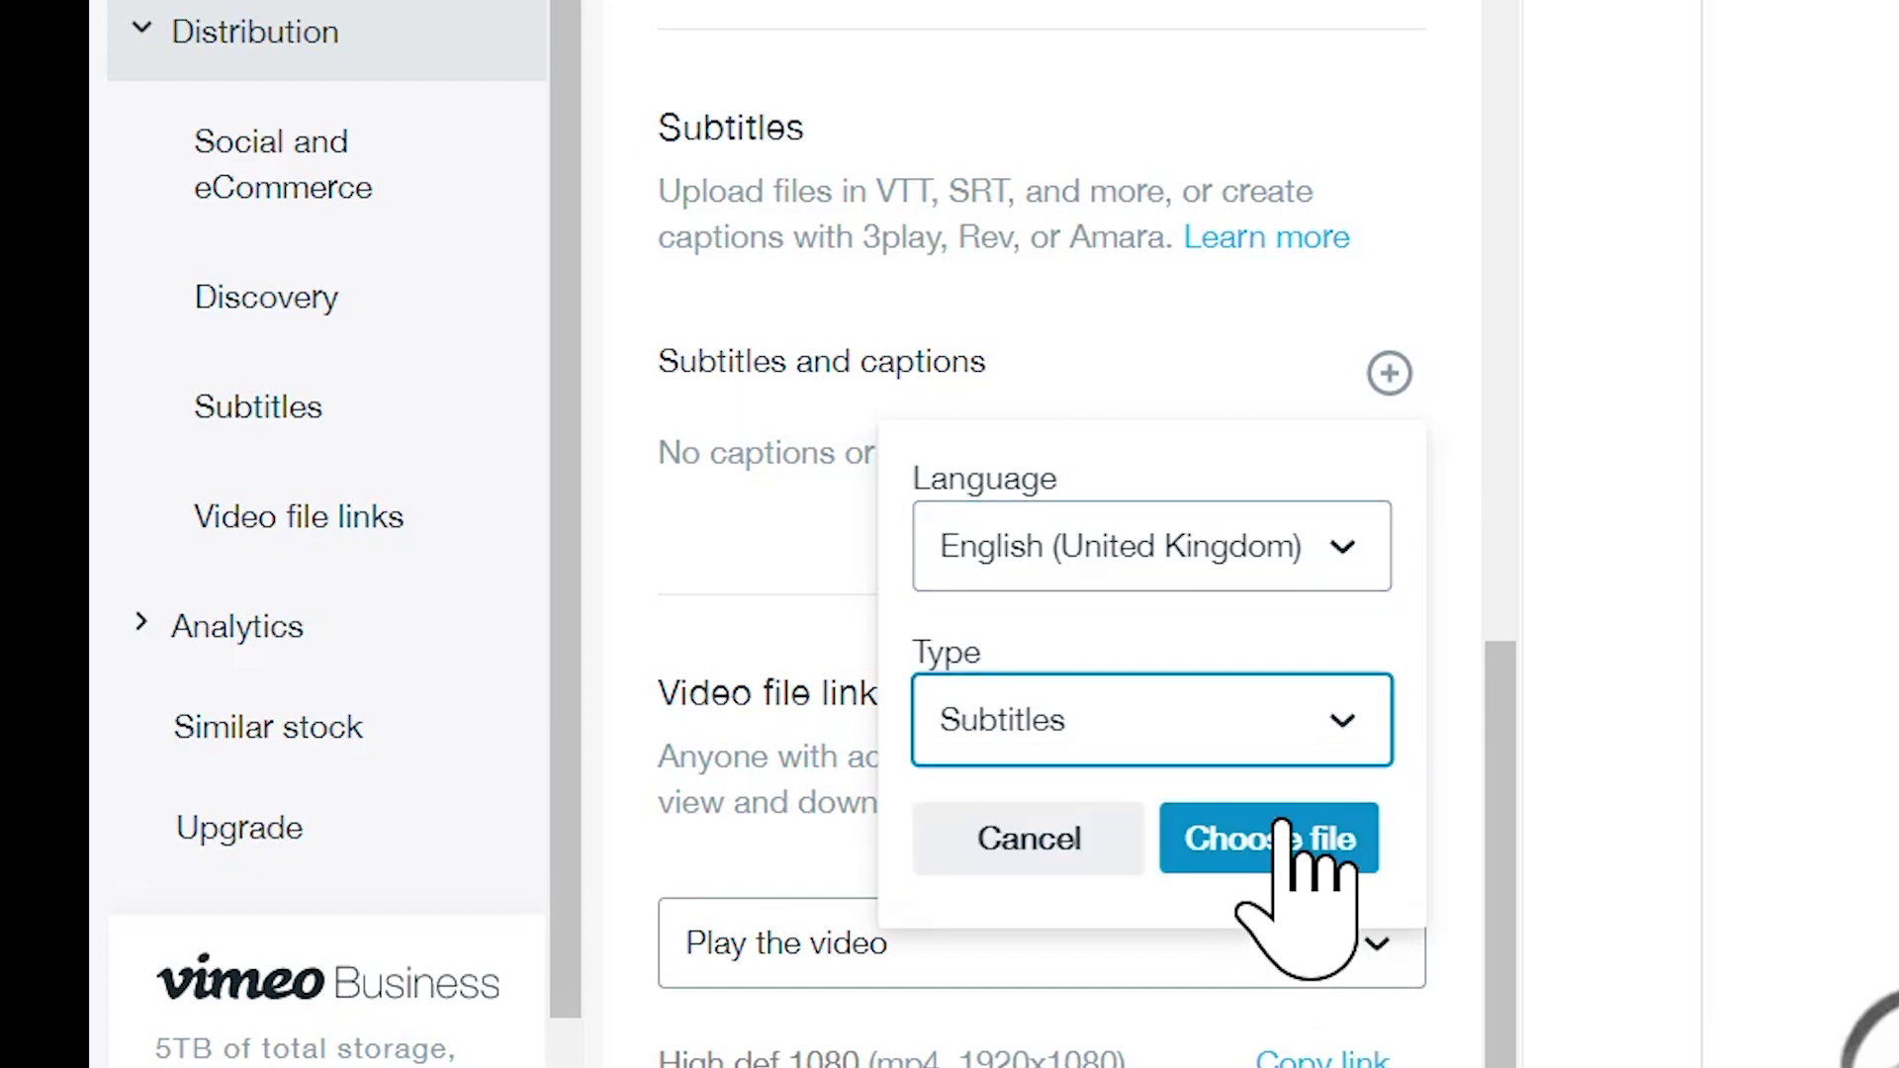
pyautogui.click(1284, 838)
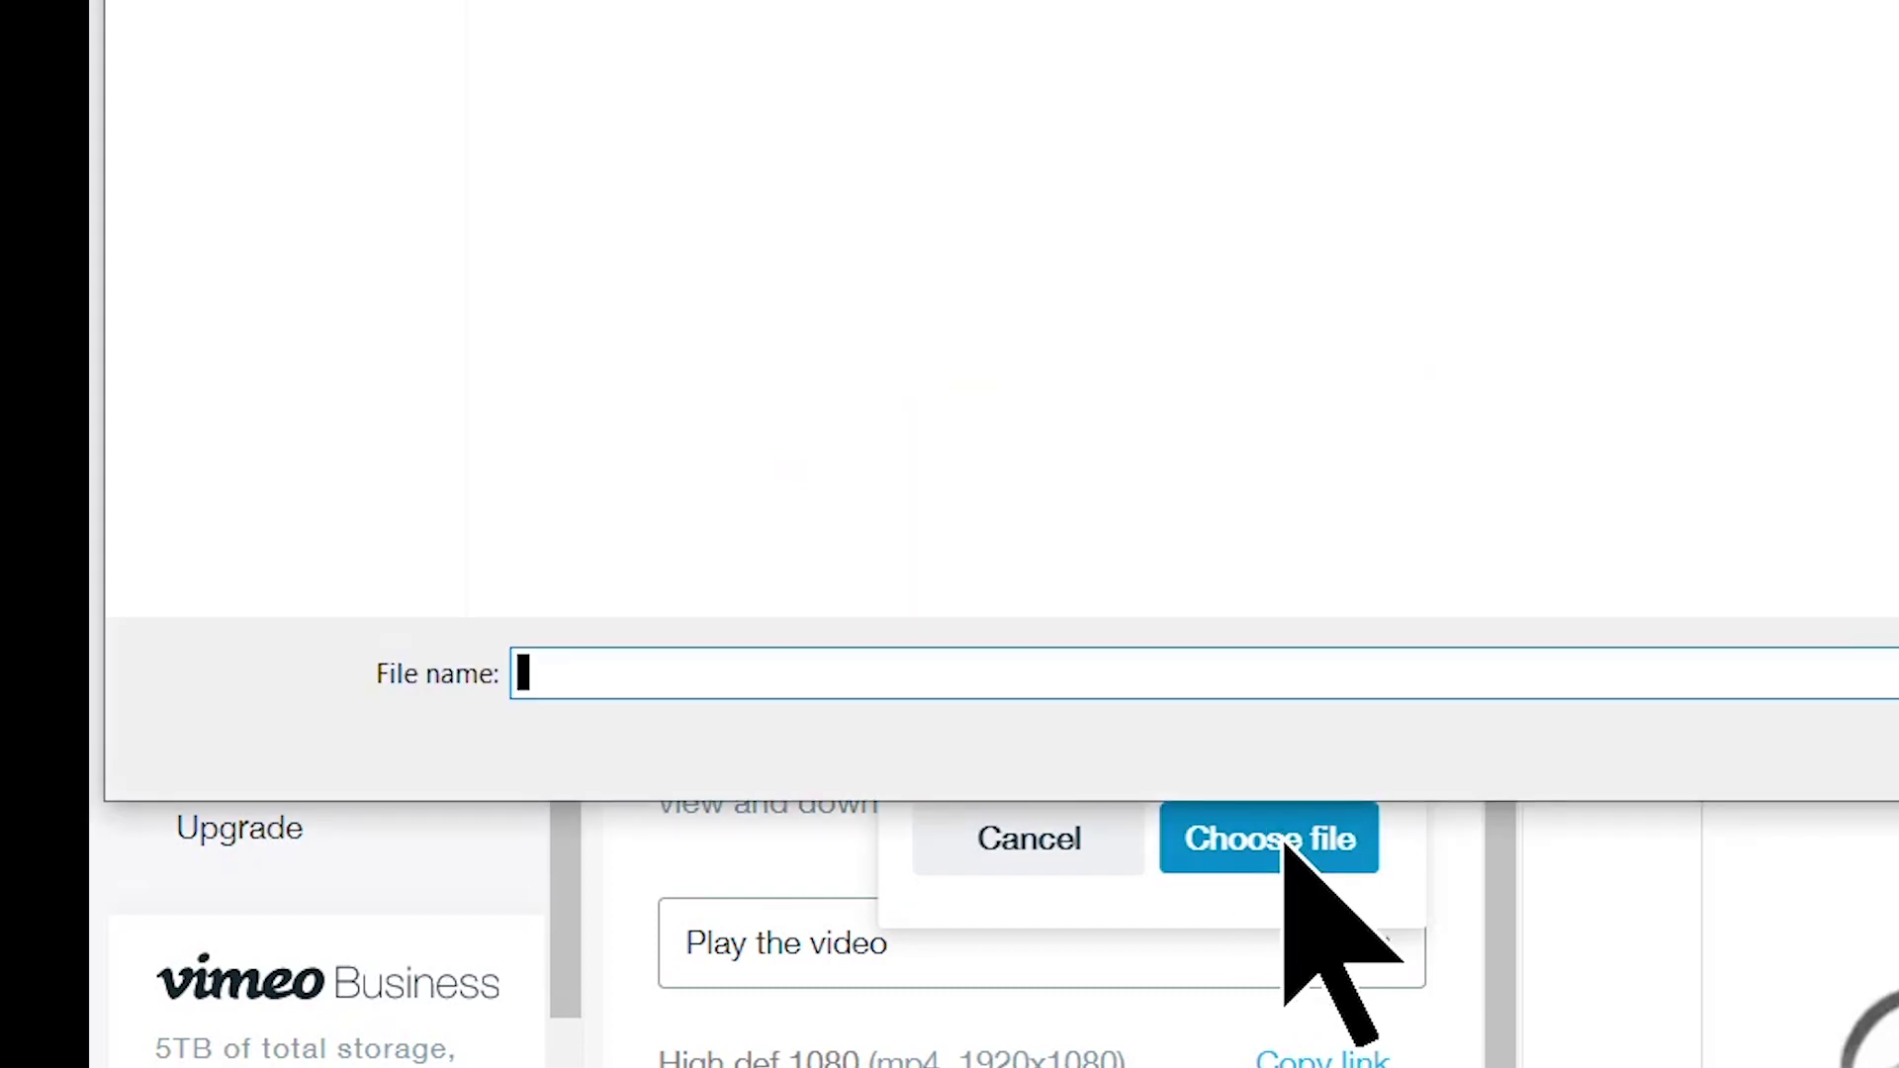
pyautogui.doubleClick(139, 163)
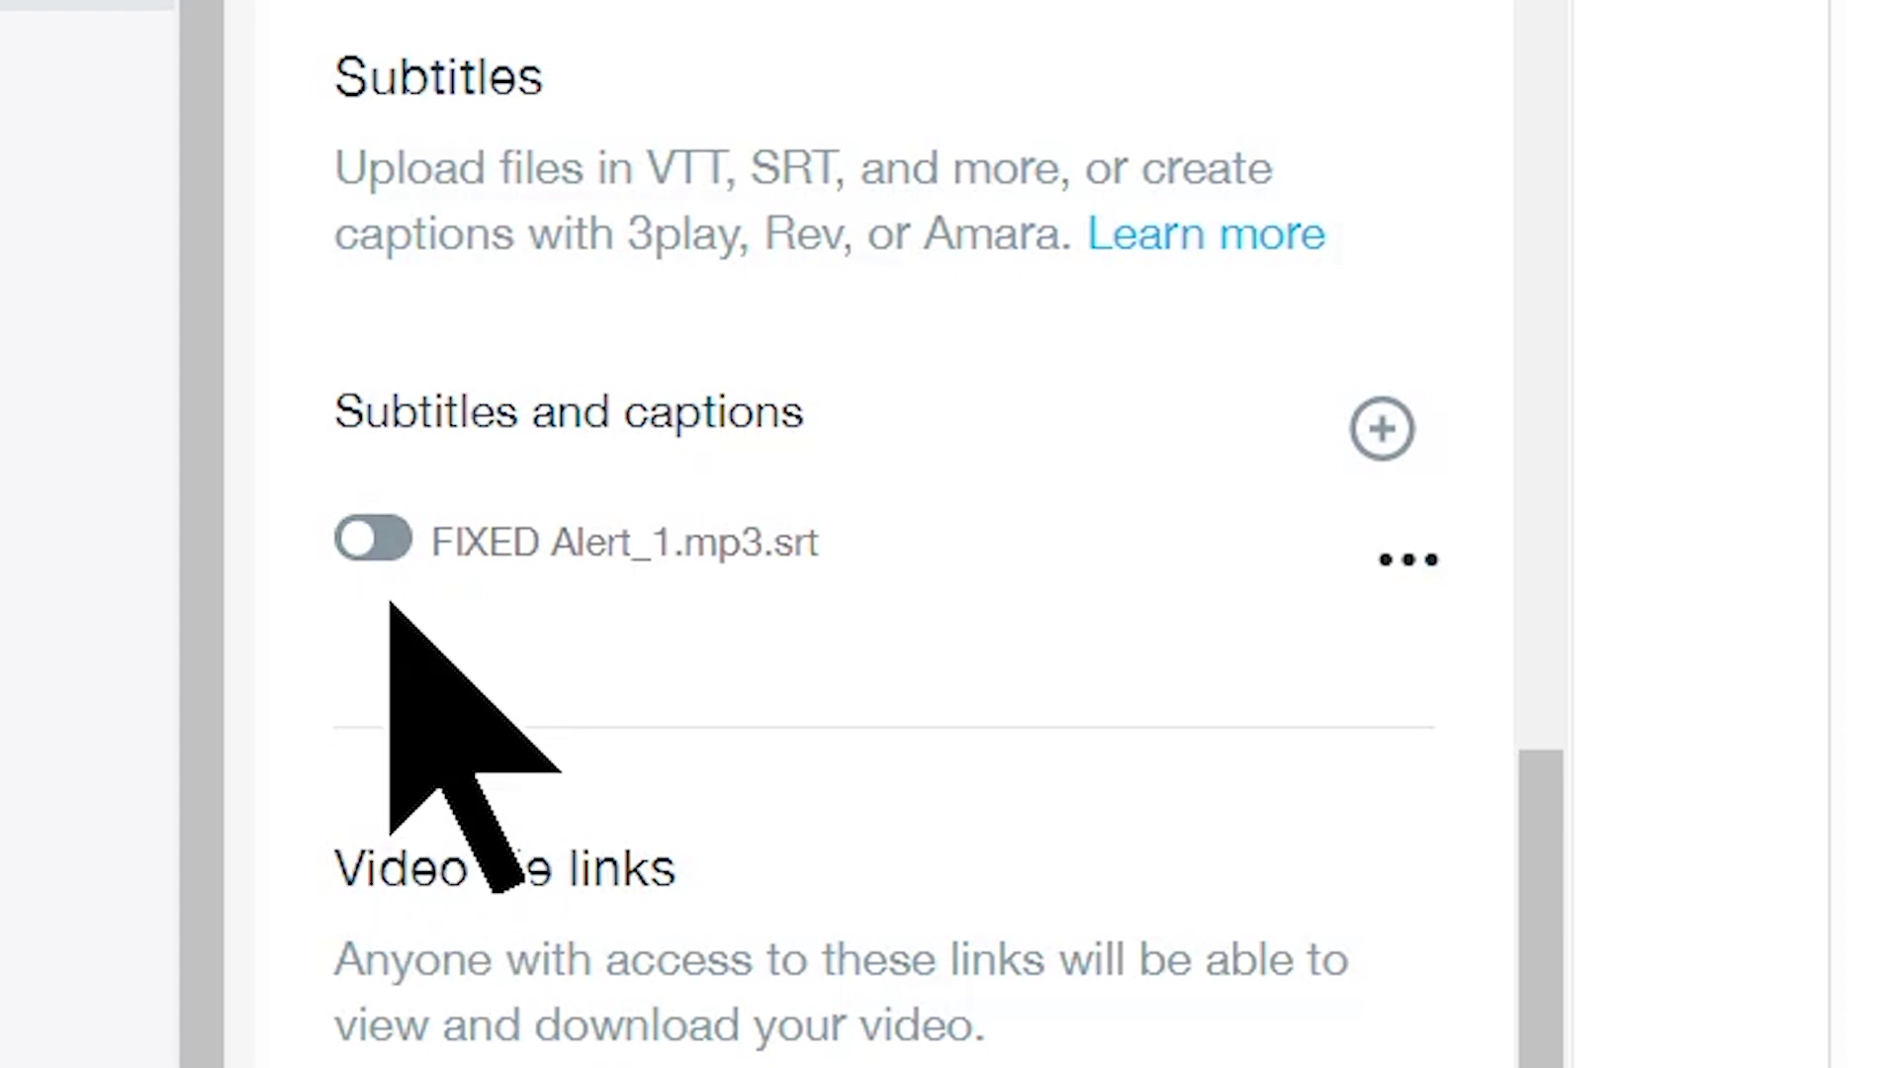
# Step: Toggle on the FIXED Alert_1.mp3.srt track and glance at its options menu before closing it
pyautogui.click(376, 540)
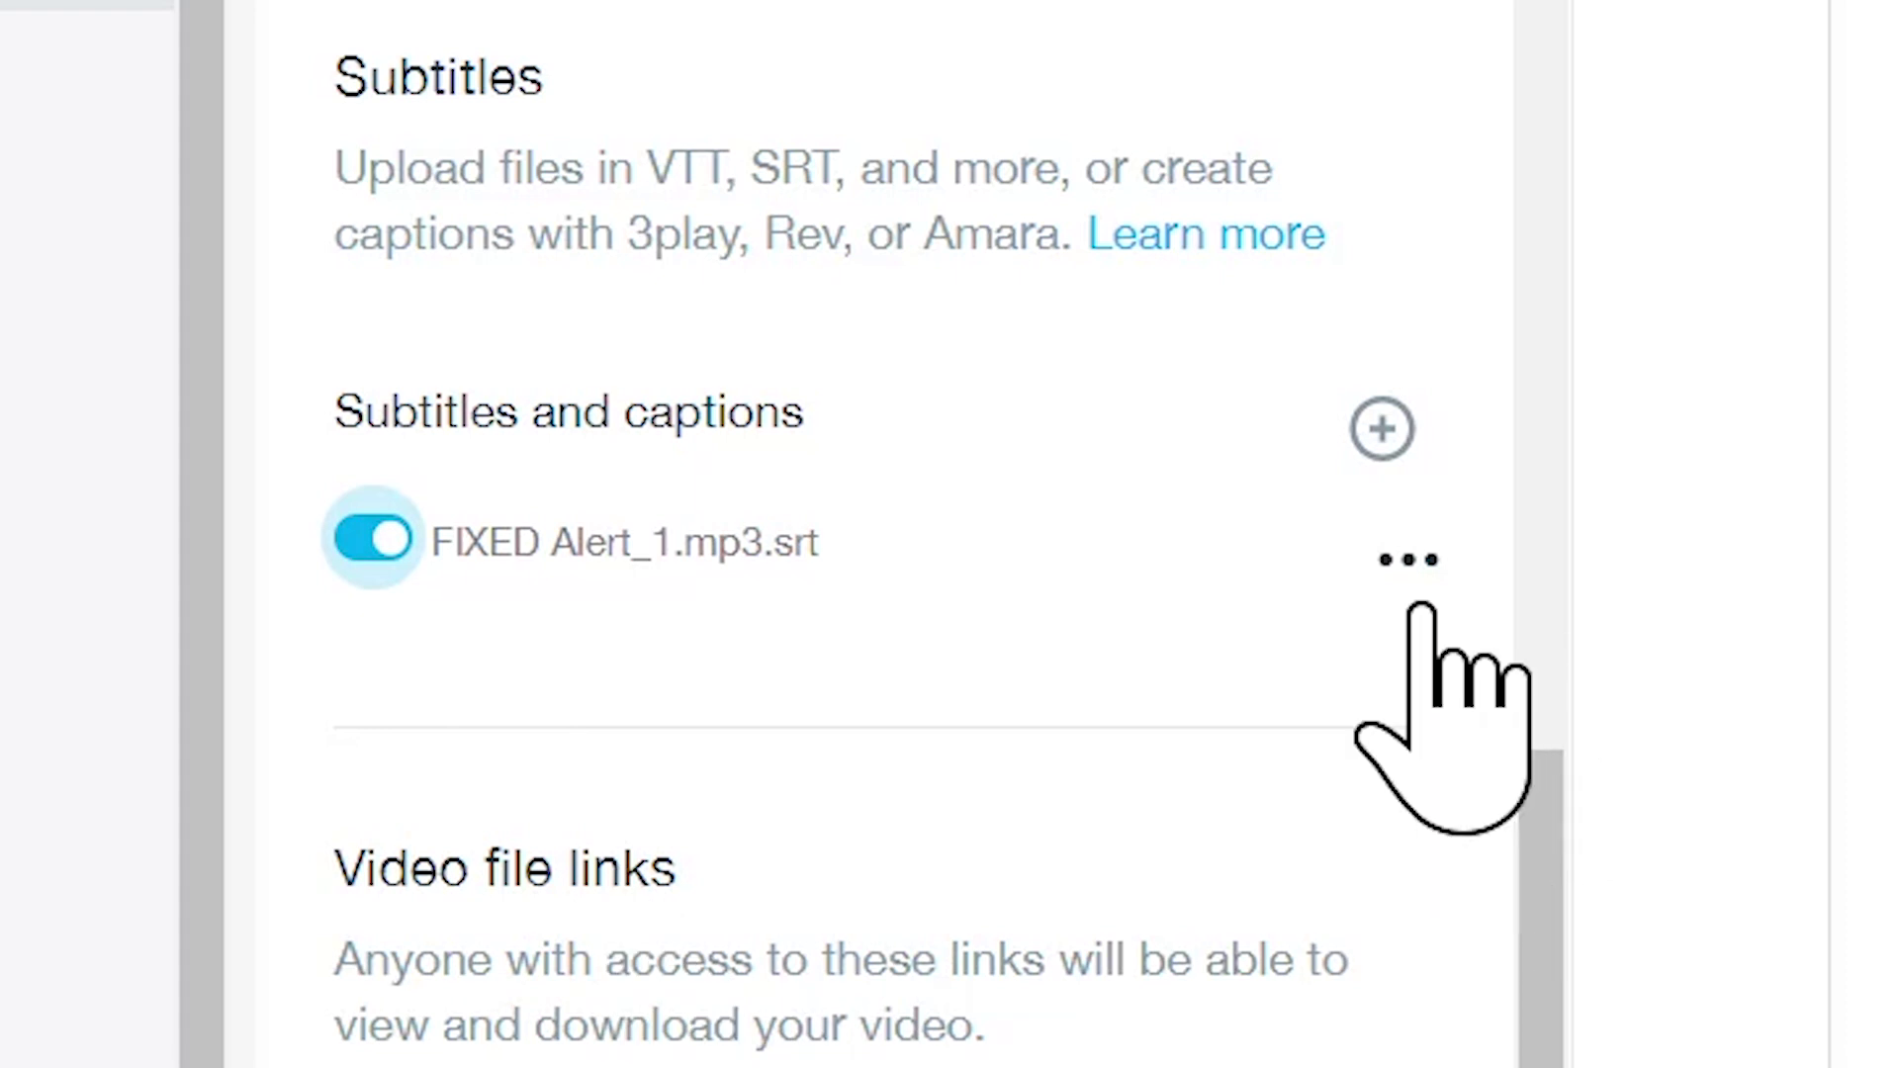
pyautogui.click(1409, 560)
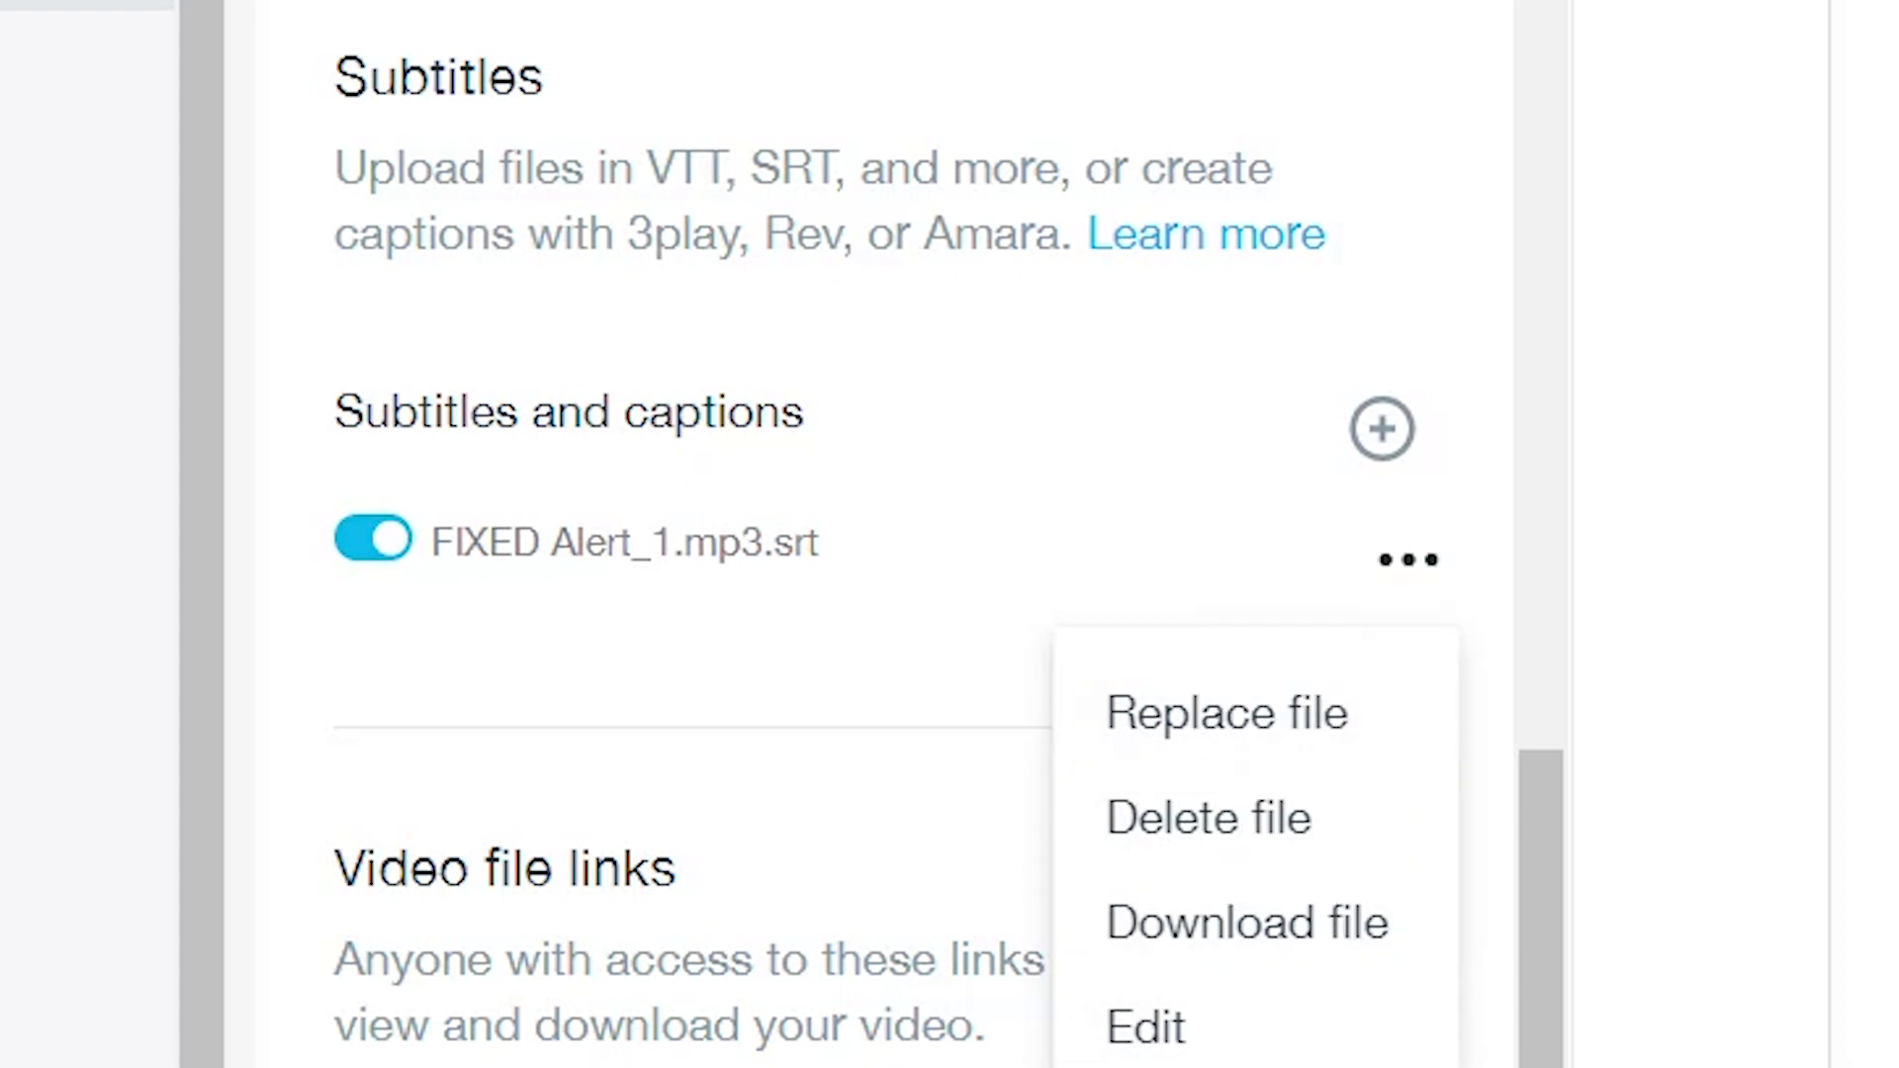
pyautogui.press('Escape')
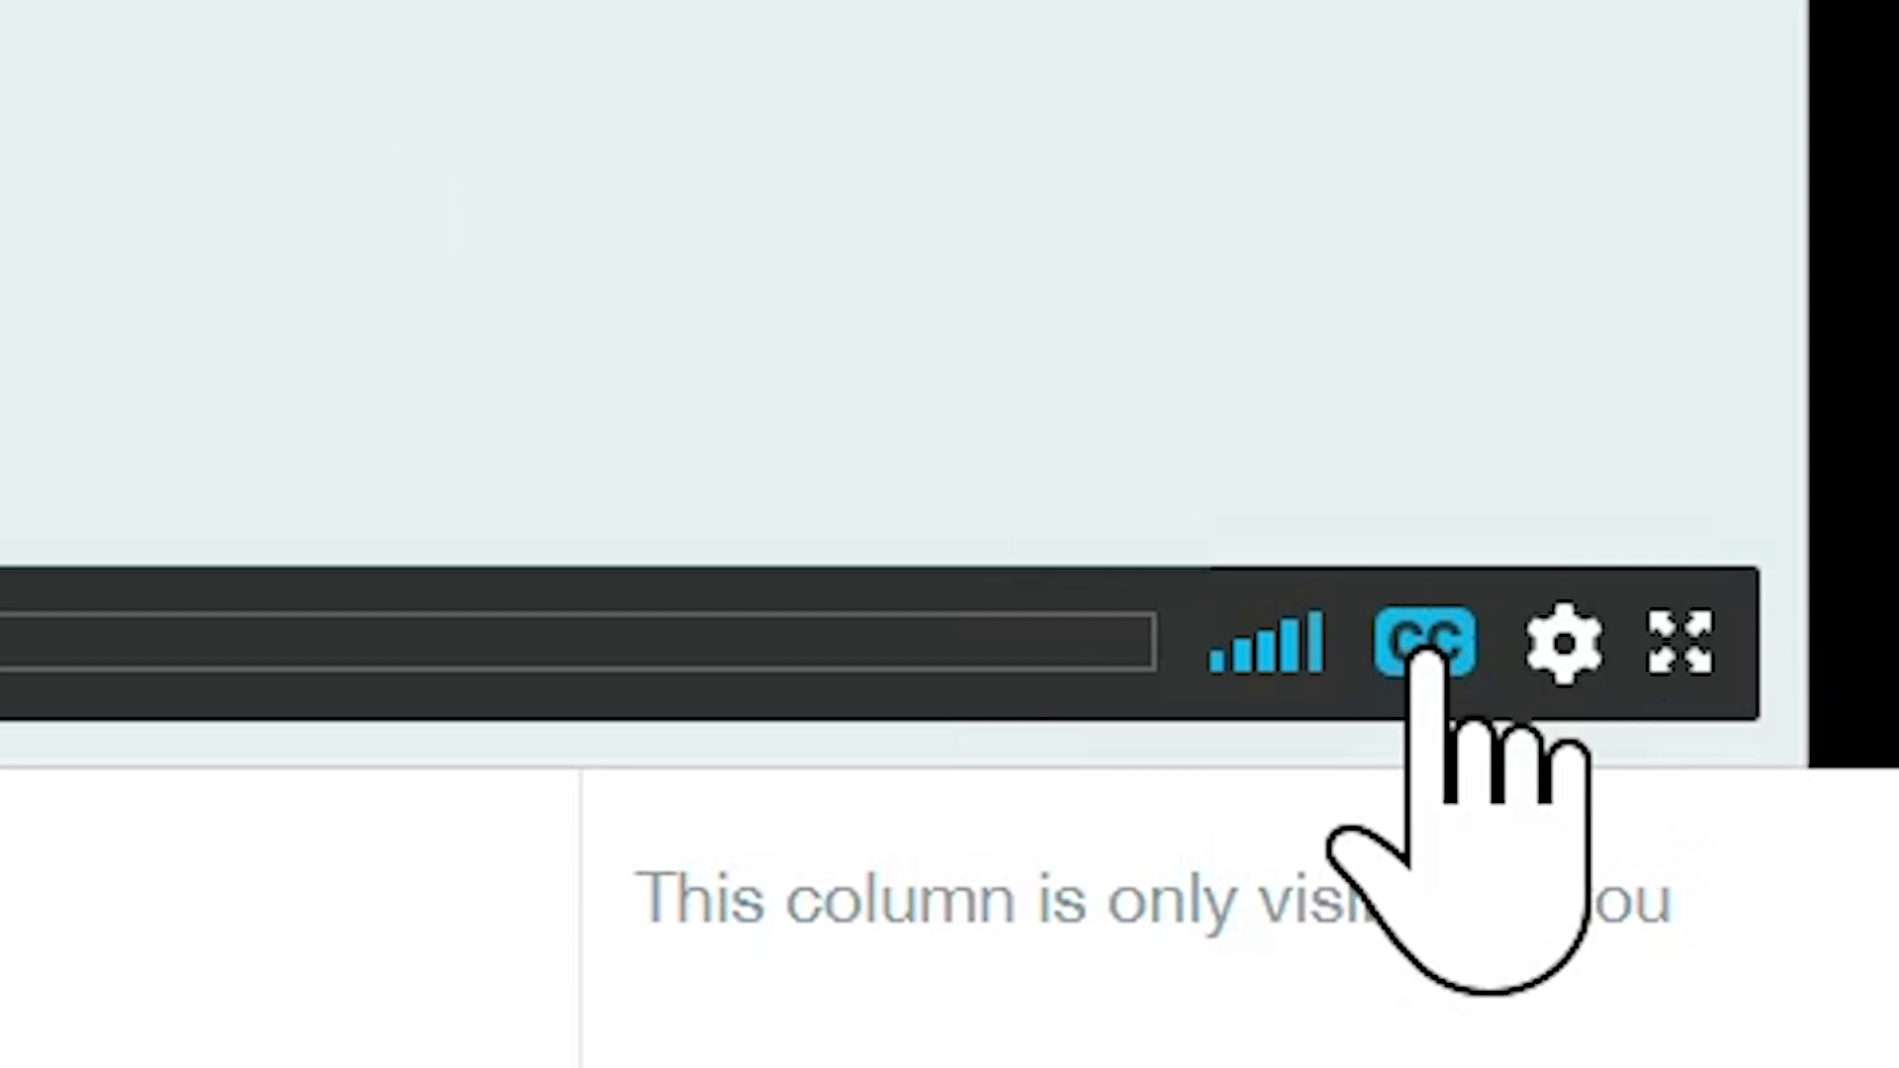
# Step: Confirm English (United Kingdom) appears in the player's CC subtitle menu
pyautogui.click(1424, 643)
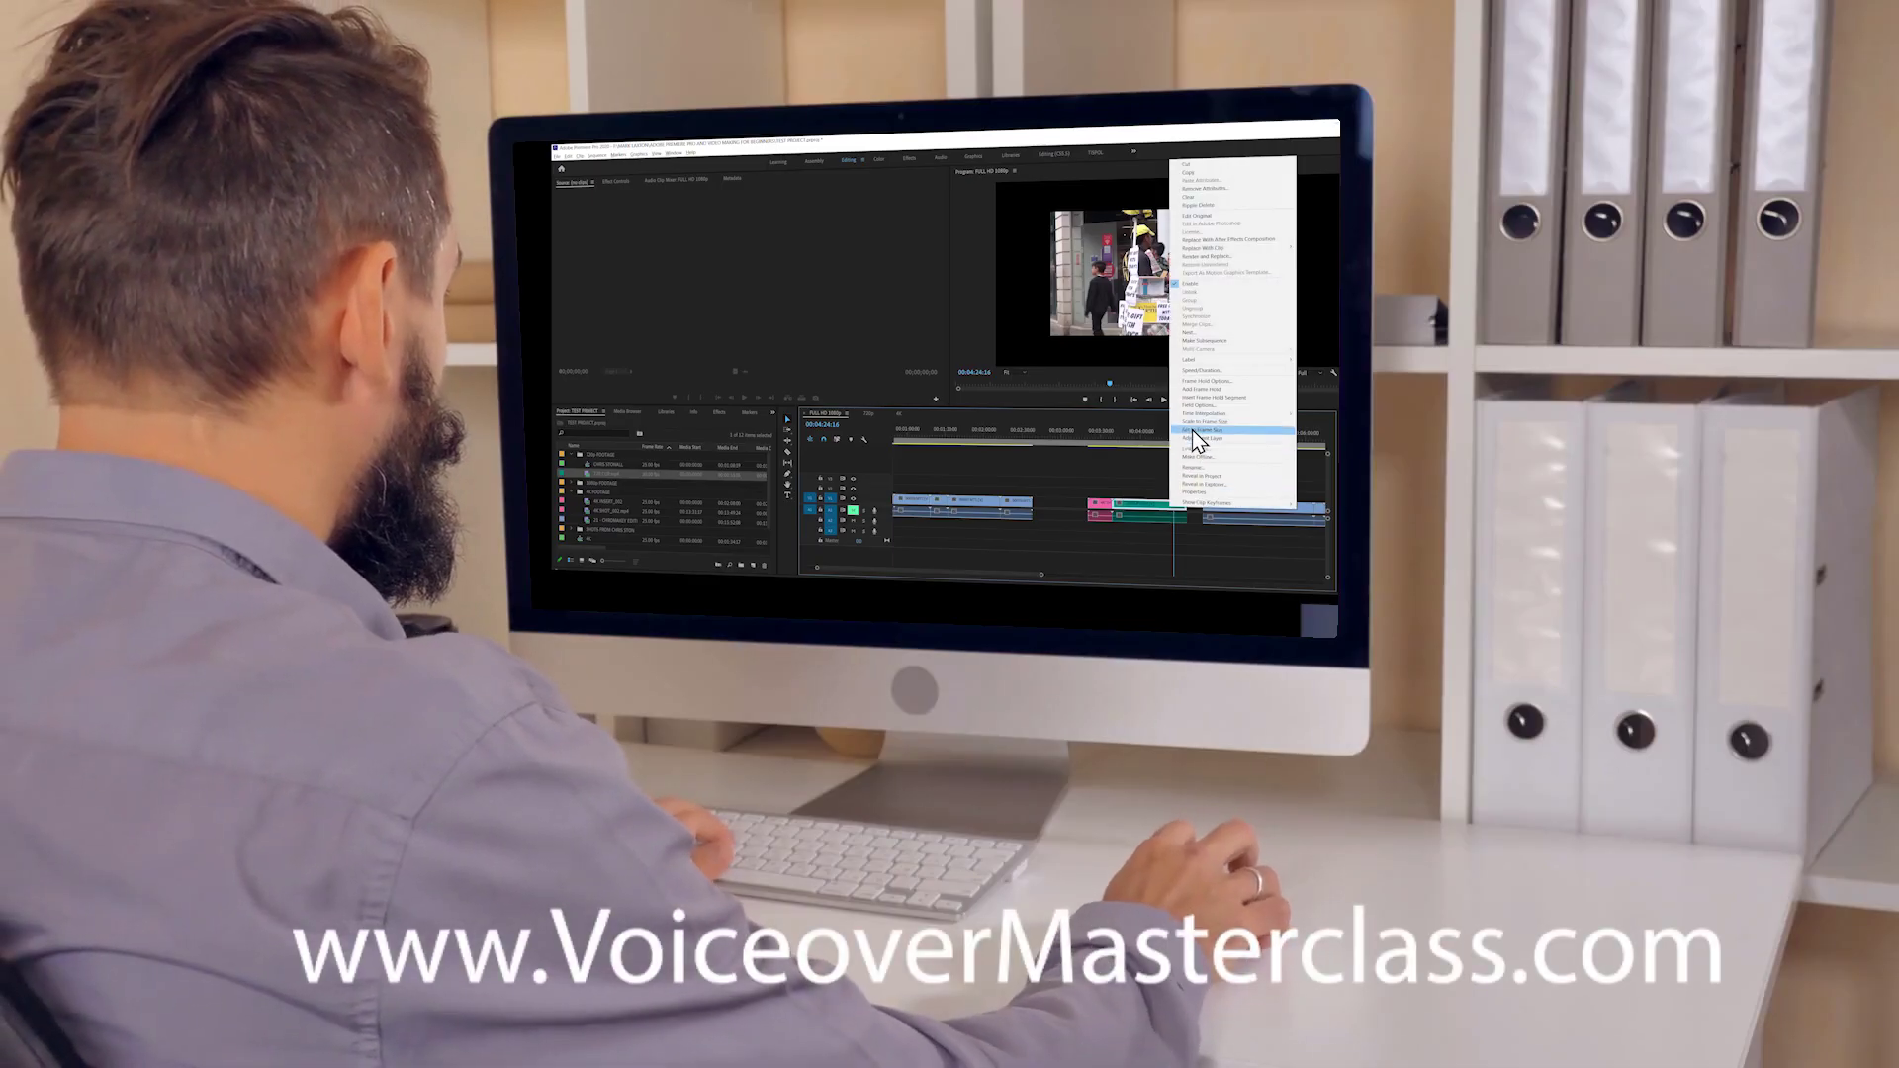
# Step: Apply Set to Frame Size to the timeline clips, including the pink clip
pyautogui.click(1199, 430)
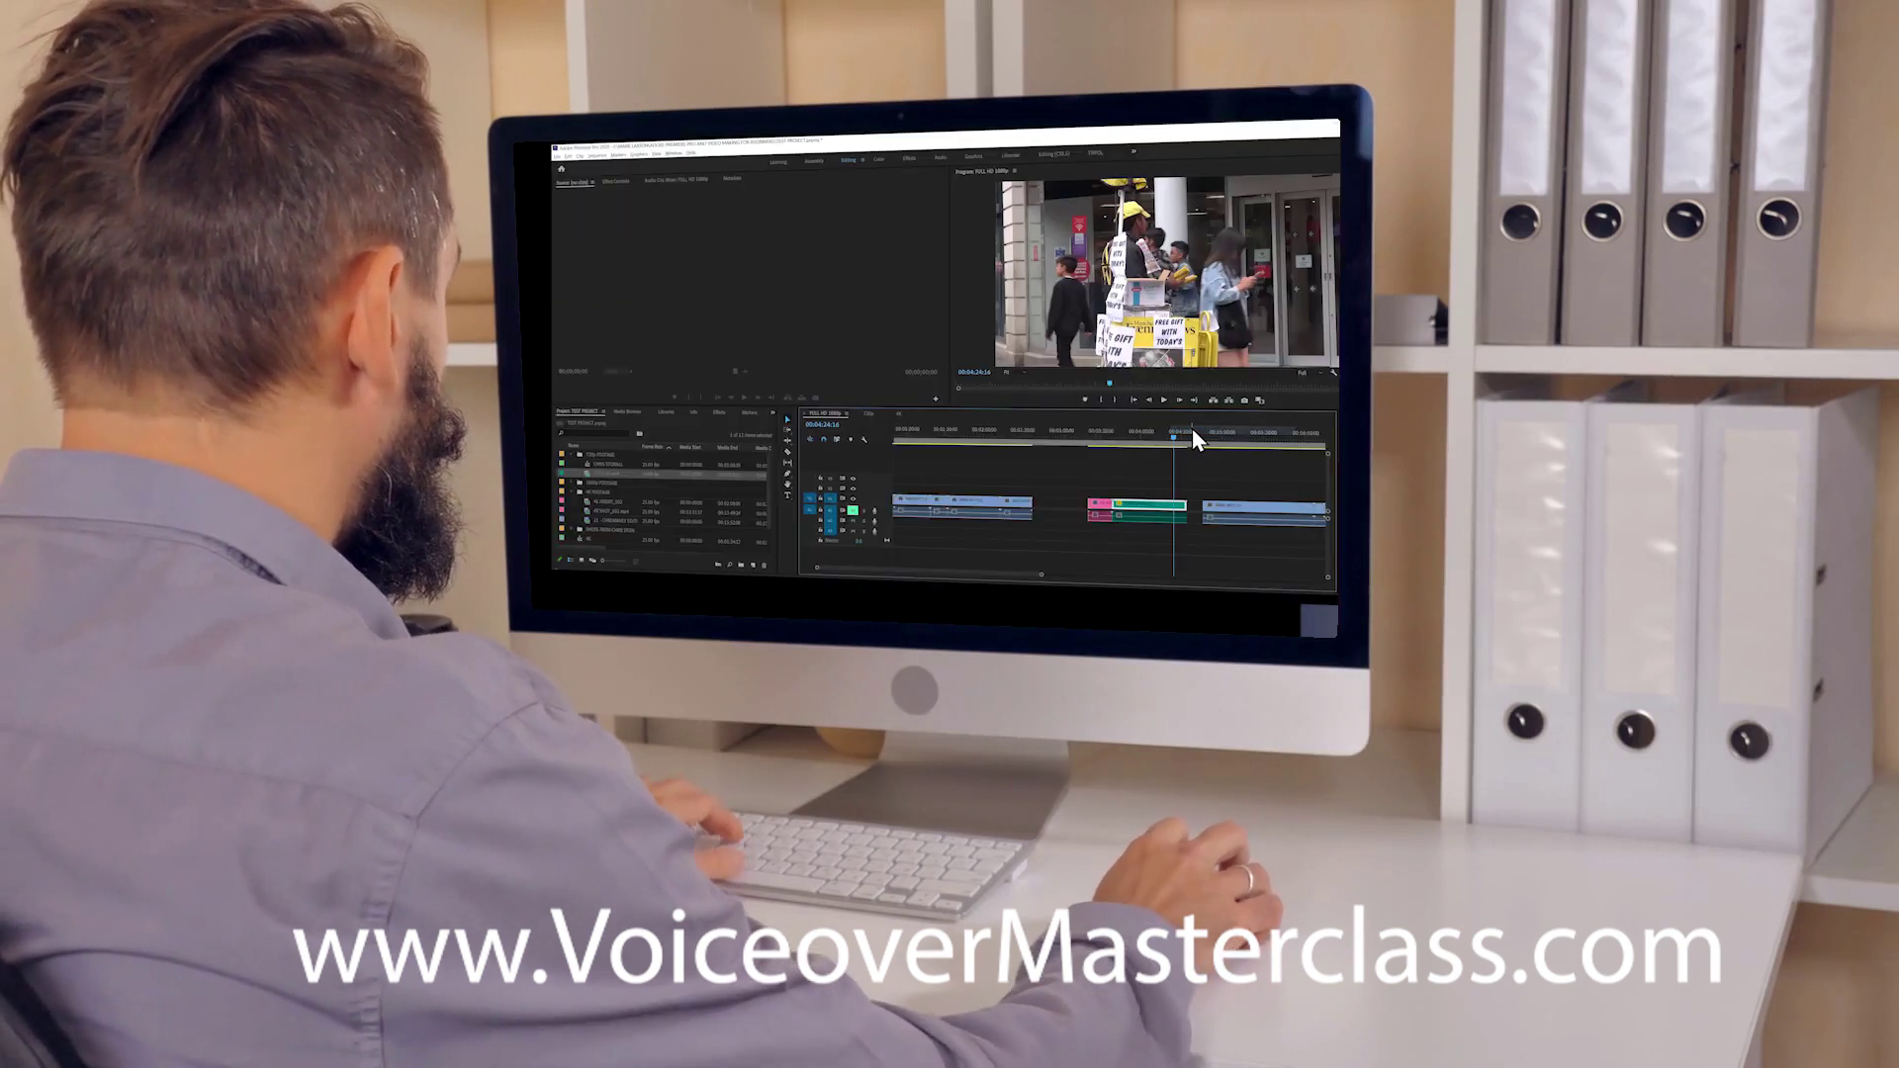
pyautogui.rightClick(1100, 505)
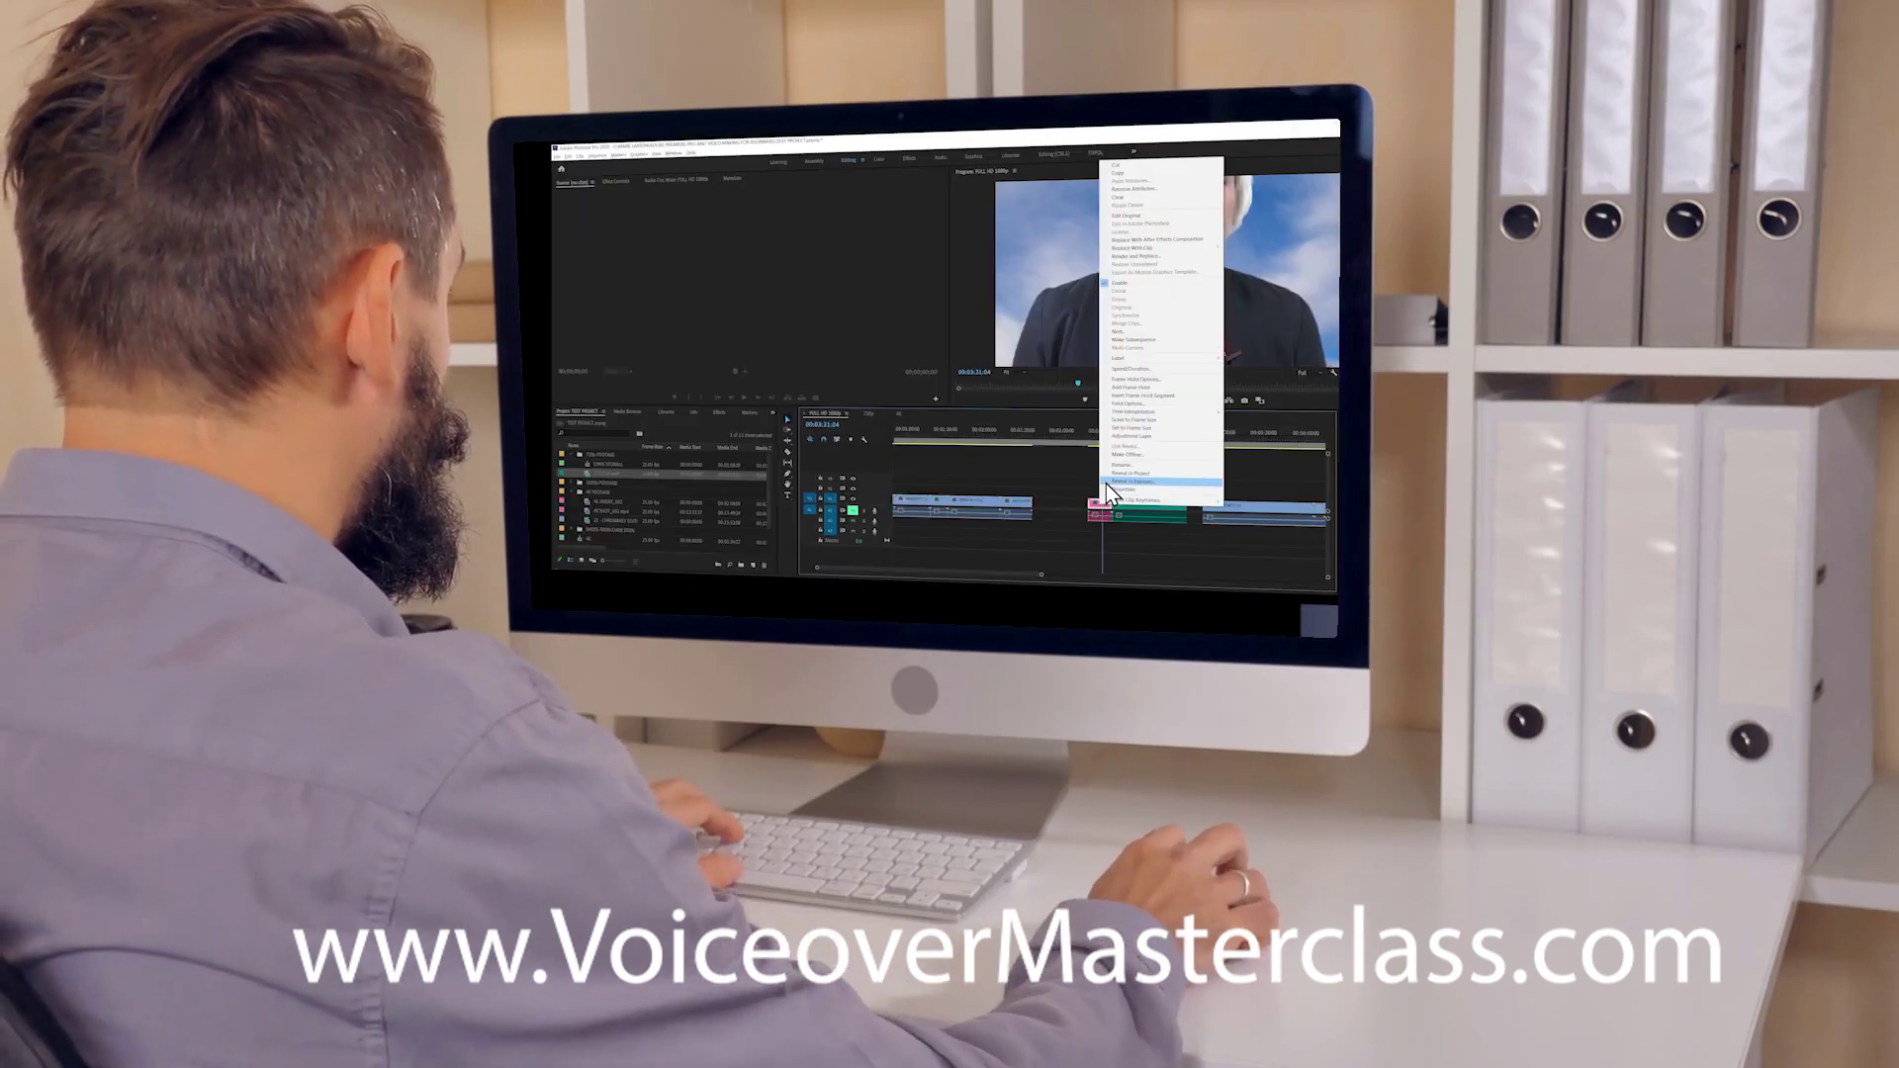
pyautogui.click(1133, 428)
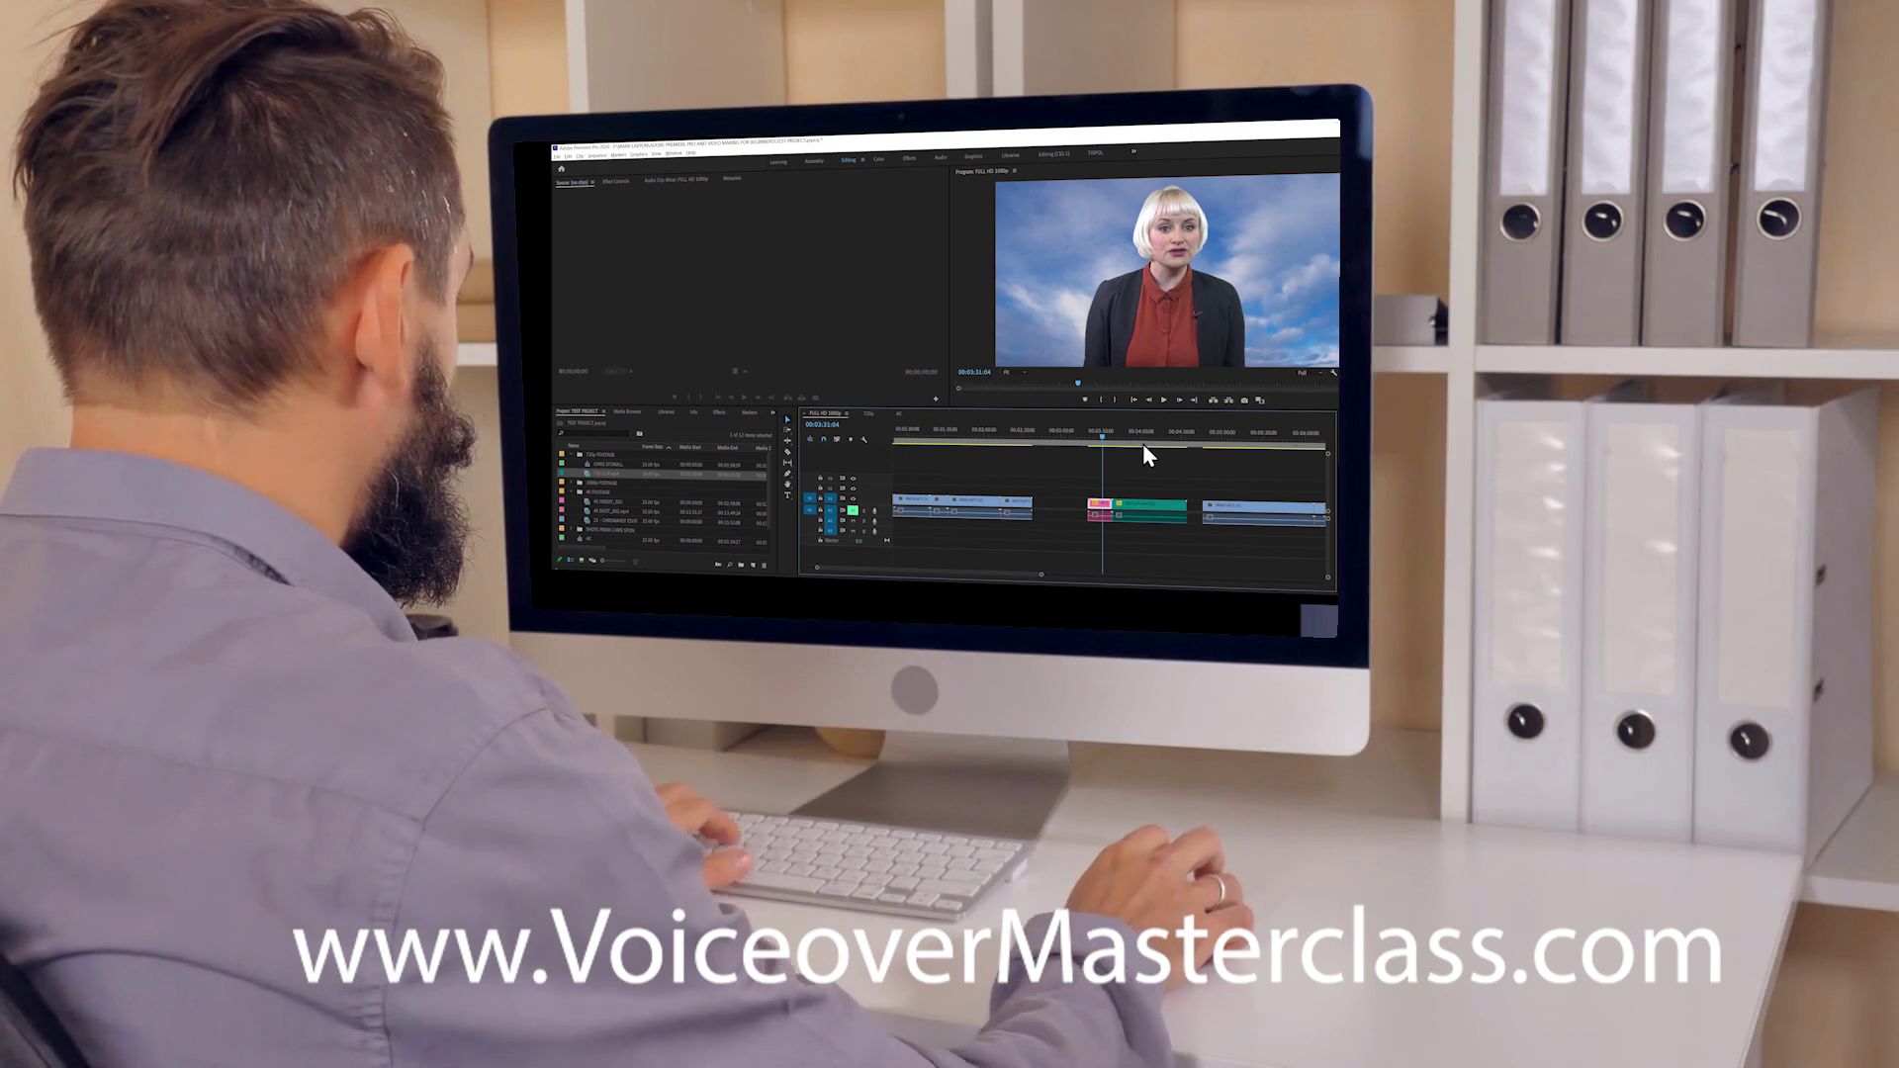